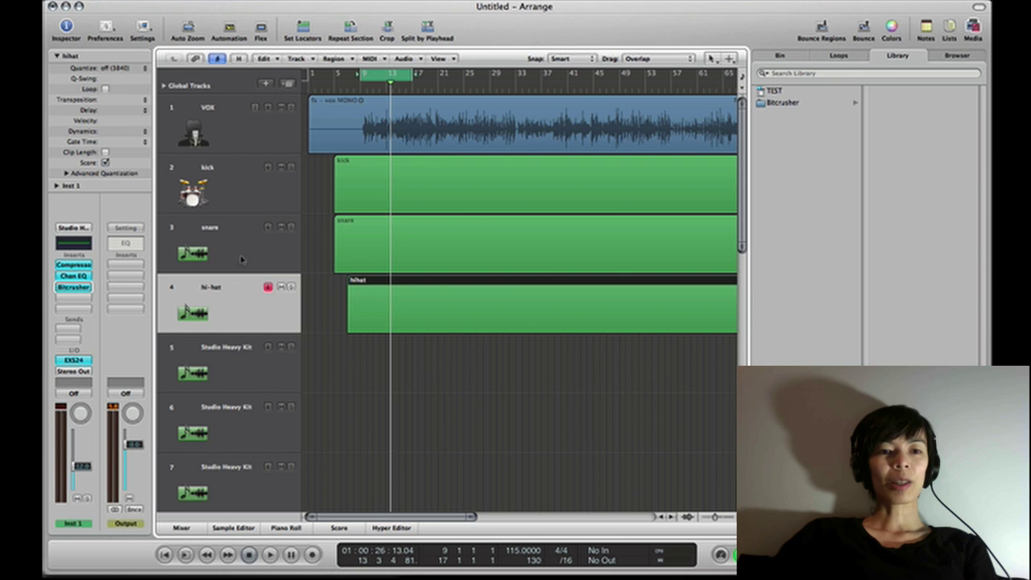
pyautogui.click(242, 260)
pyautogui.click(238, 199)
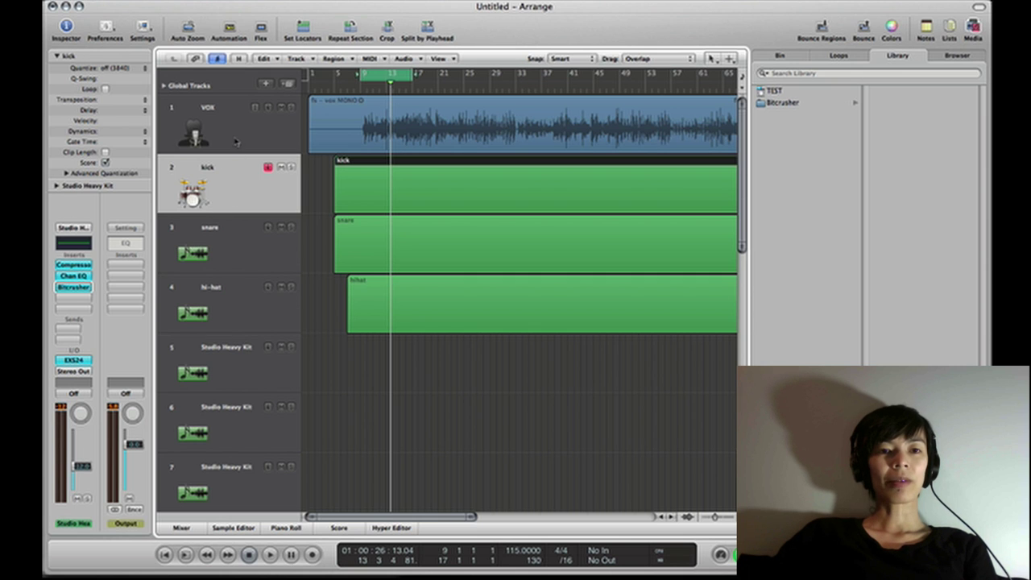
pyautogui.click(235, 133)
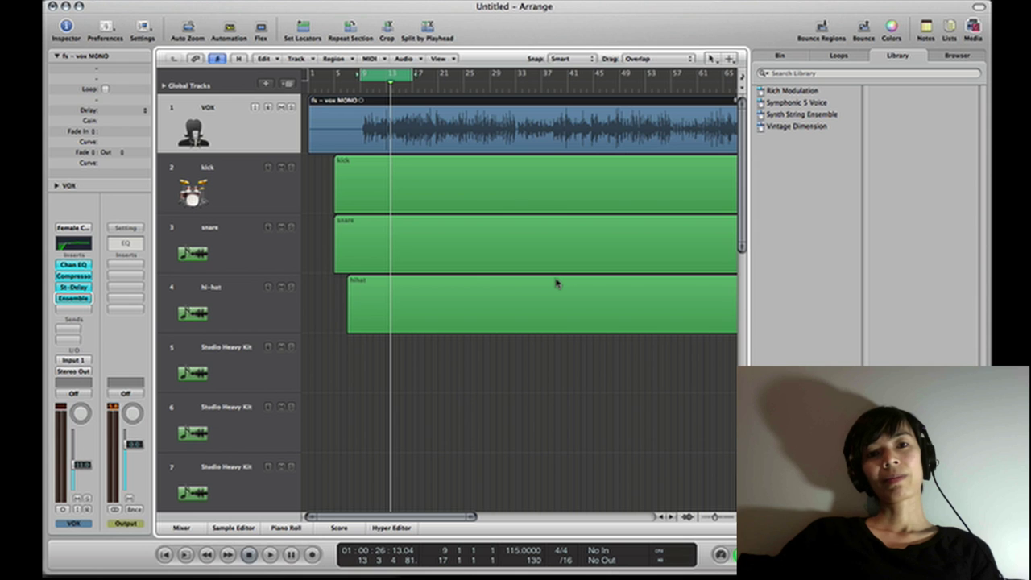
pyautogui.click(230, 205)
pyautogui.click(246, 252)
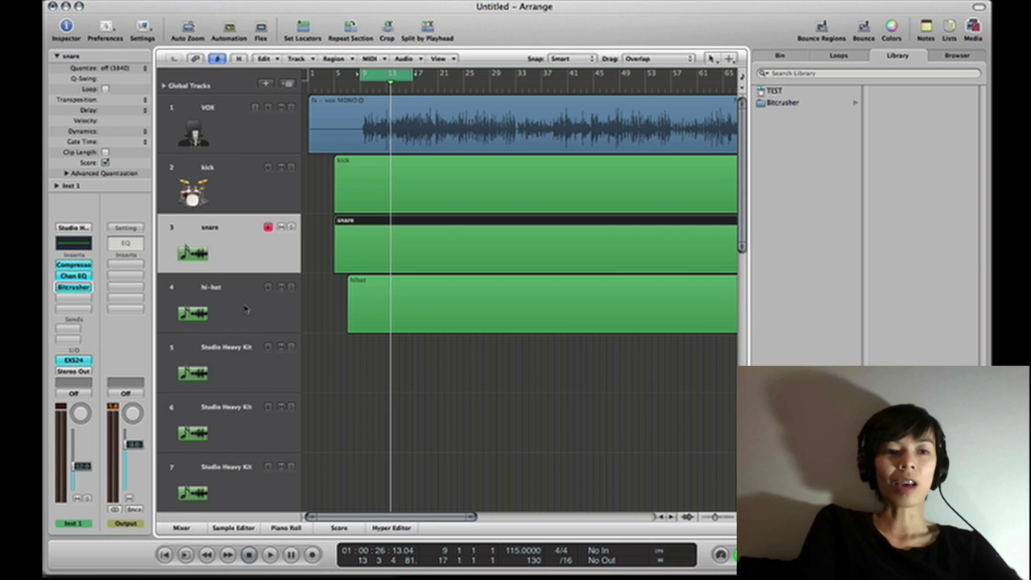
# - Create one new software instrument track directly below the VOX track, routed to Output 1-2
pyautogui.click(248, 134)
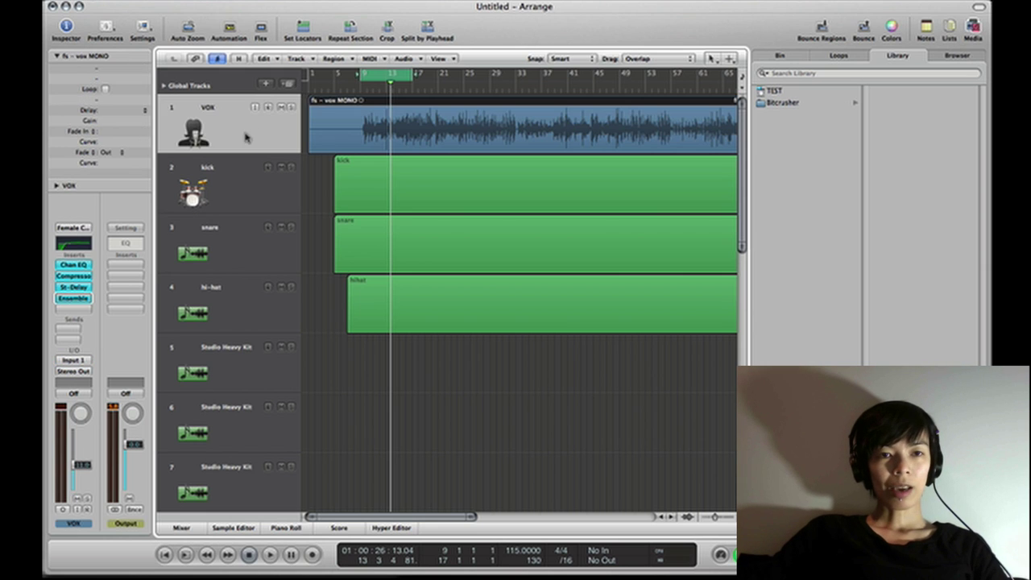
pyautogui.click(265, 84)
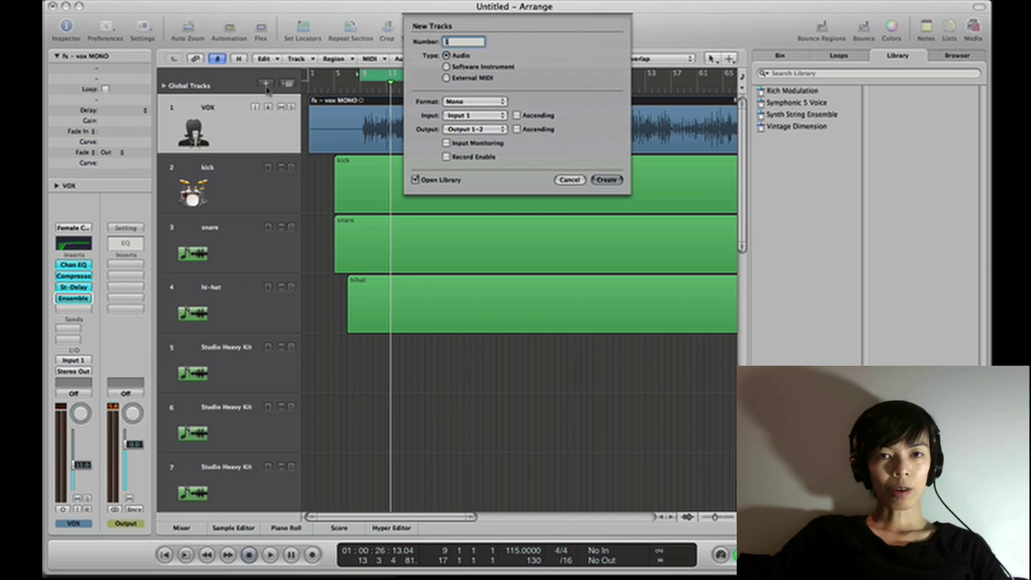
pyautogui.click(446, 68)
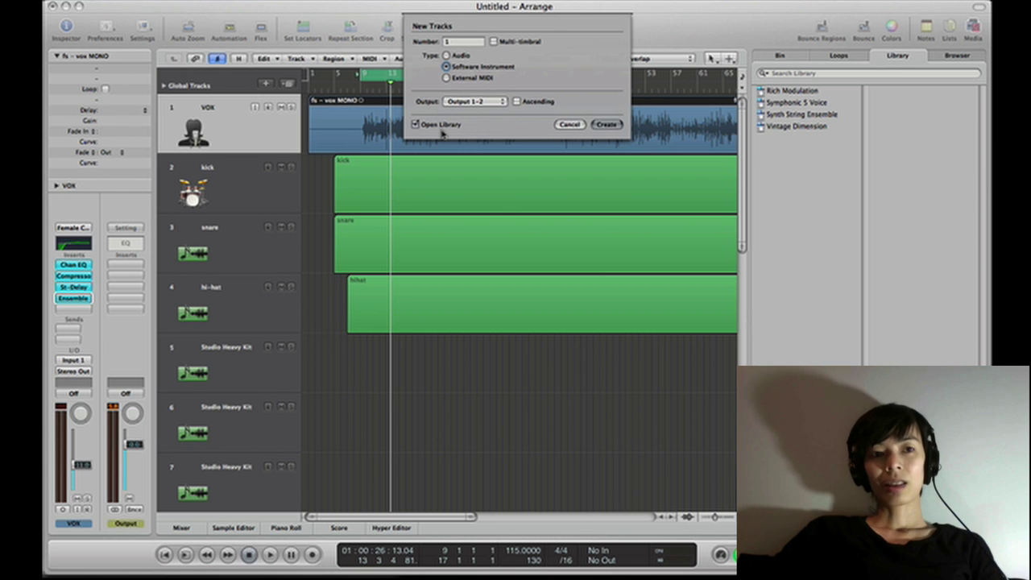
pyautogui.click(608, 126)
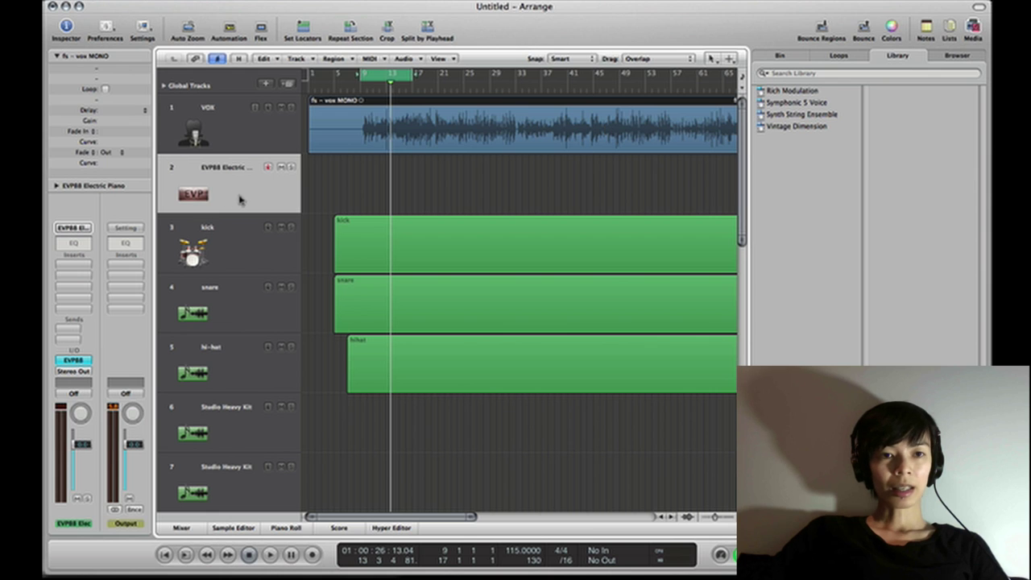
# - Rename the new EVP88 Electric Piano track to BASS
pyautogui.click(241, 148)
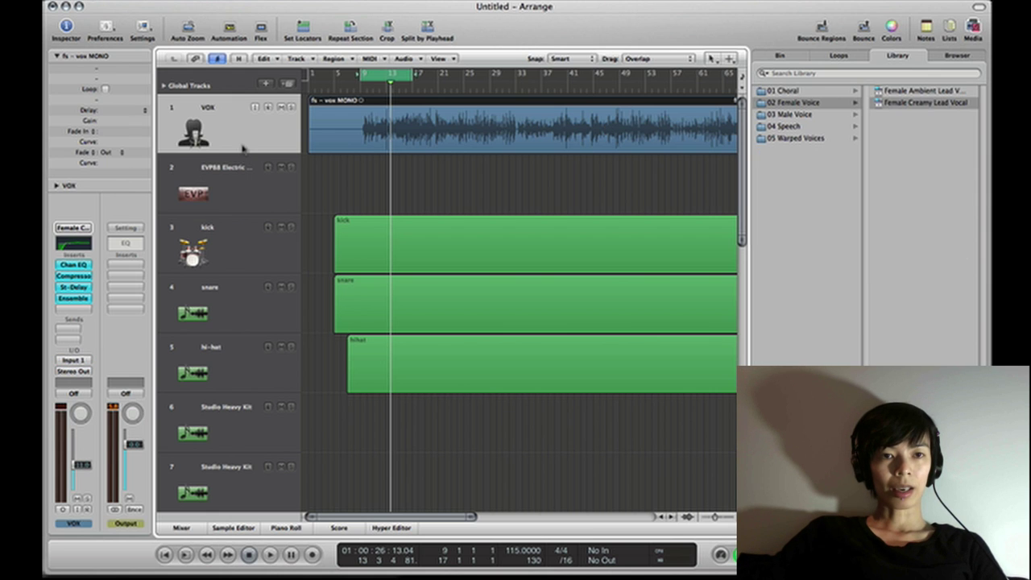
pyautogui.click(256, 195)
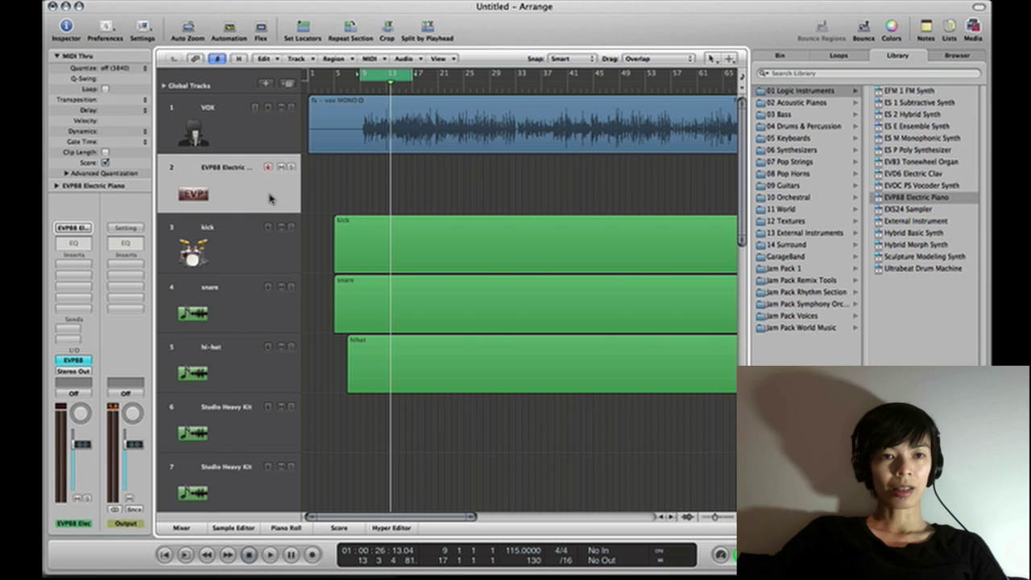
pyautogui.doubleClick(227, 168)
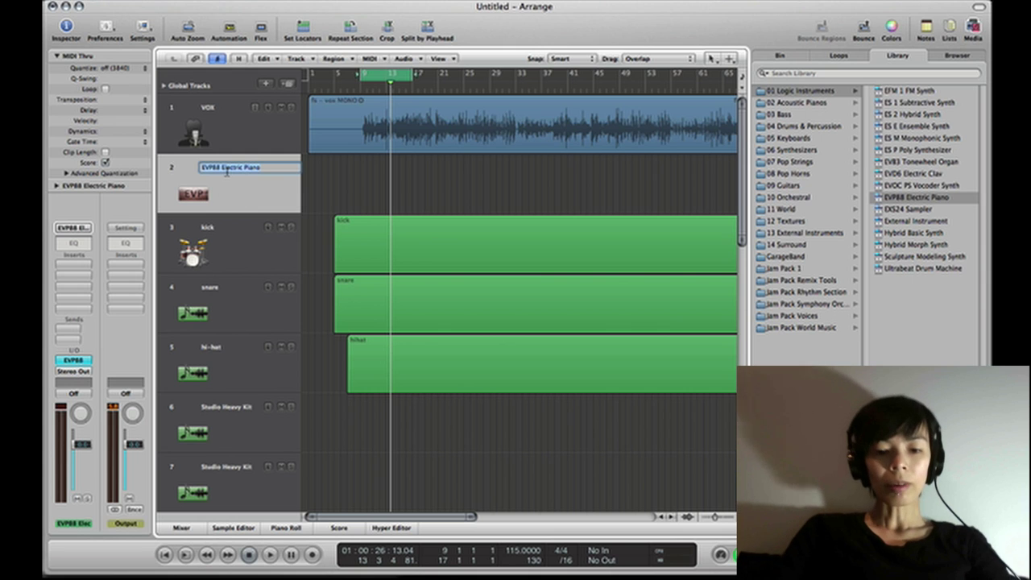
pyautogui.write('BASS')
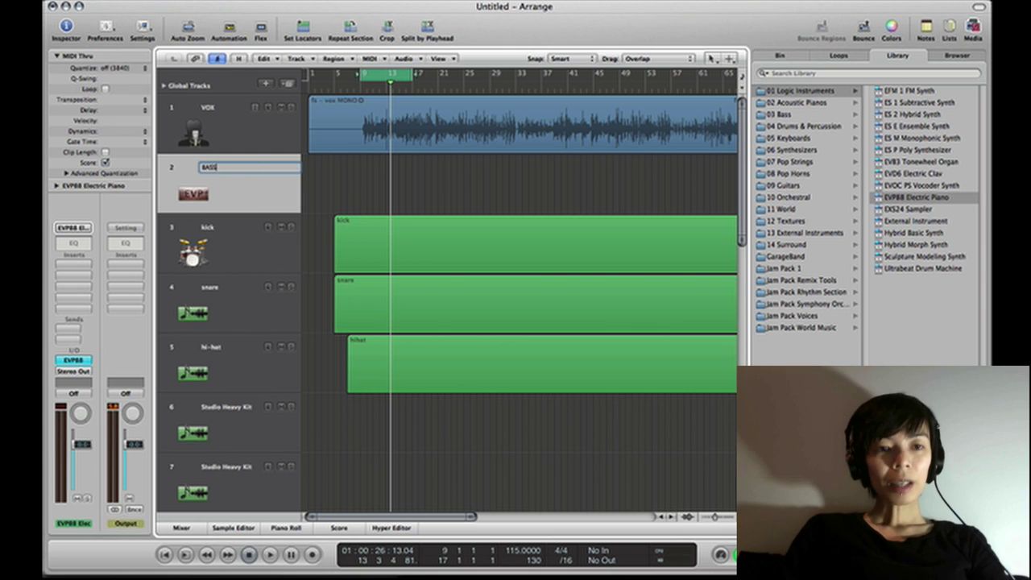
pyautogui.press('Return')
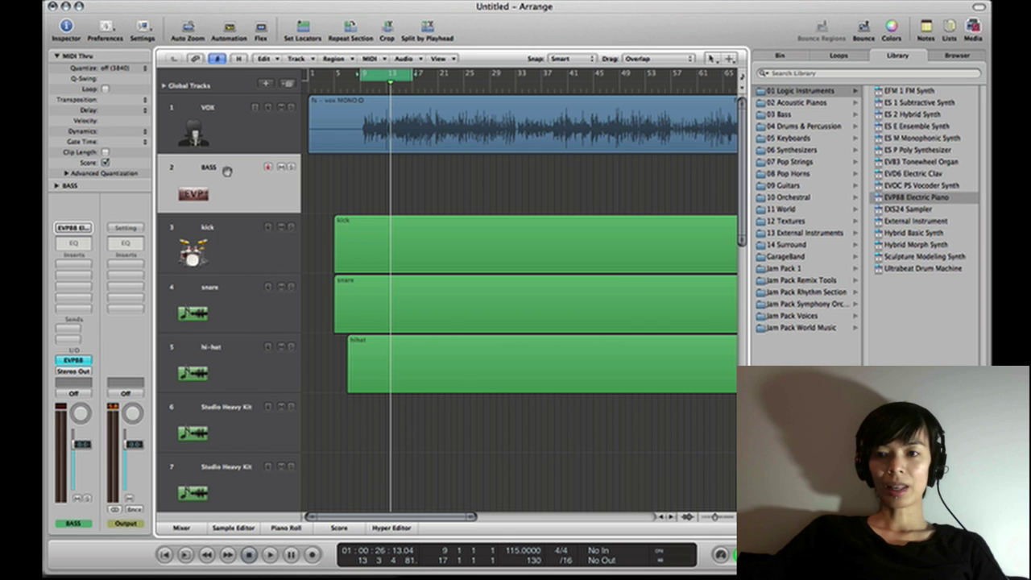
# - Place the file INS - bass.mid from the MIDI folder on the BASS track, starting at bar 1
pyautogui.click(940, 58)
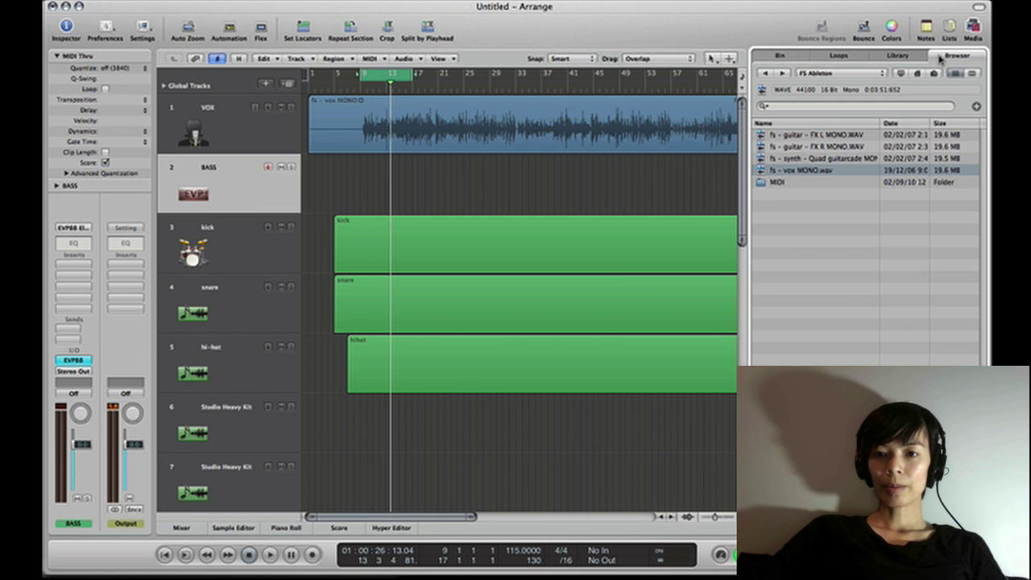
pyautogui.click(785, 183)
pyautogui.doubleClick(785, 183)
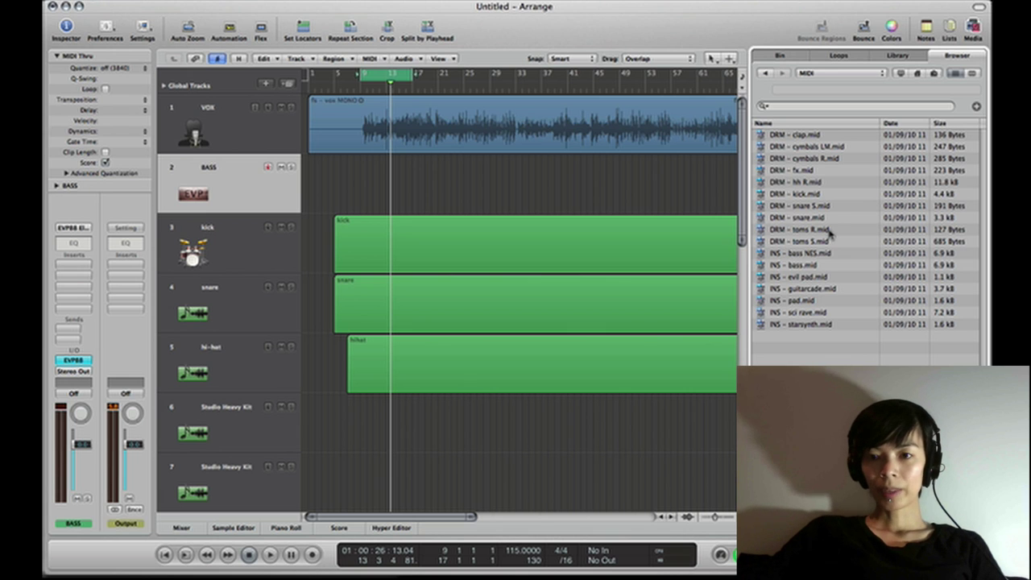
pyautogui.click(810, 266)
pyautogui.moveTo(804, 272); pyautogui.dragTo(312, 169)
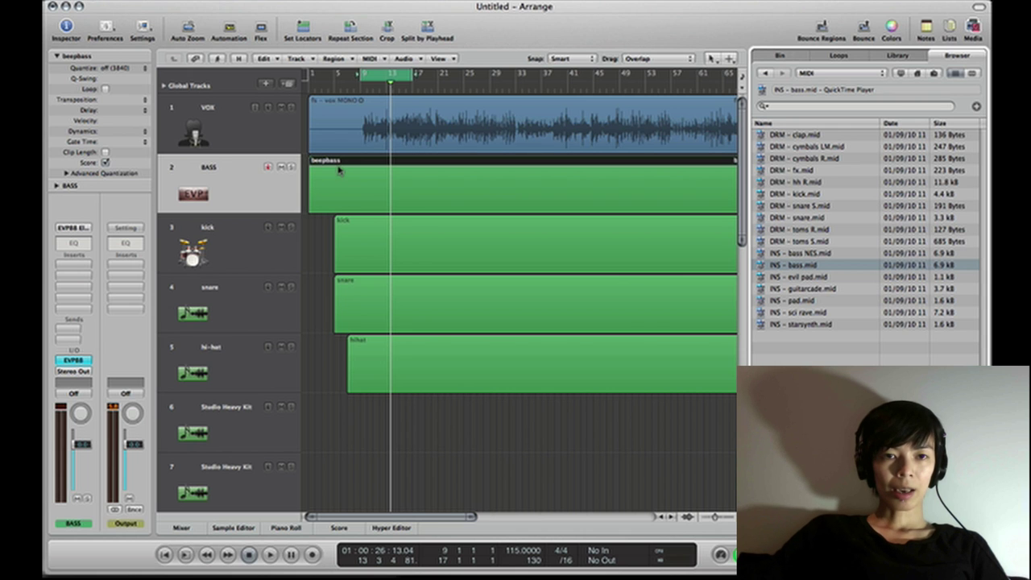
# - Open the bass region in the Piano Roll and examine its notes from bar 1
pyautogui.doubleClick(339, 169)
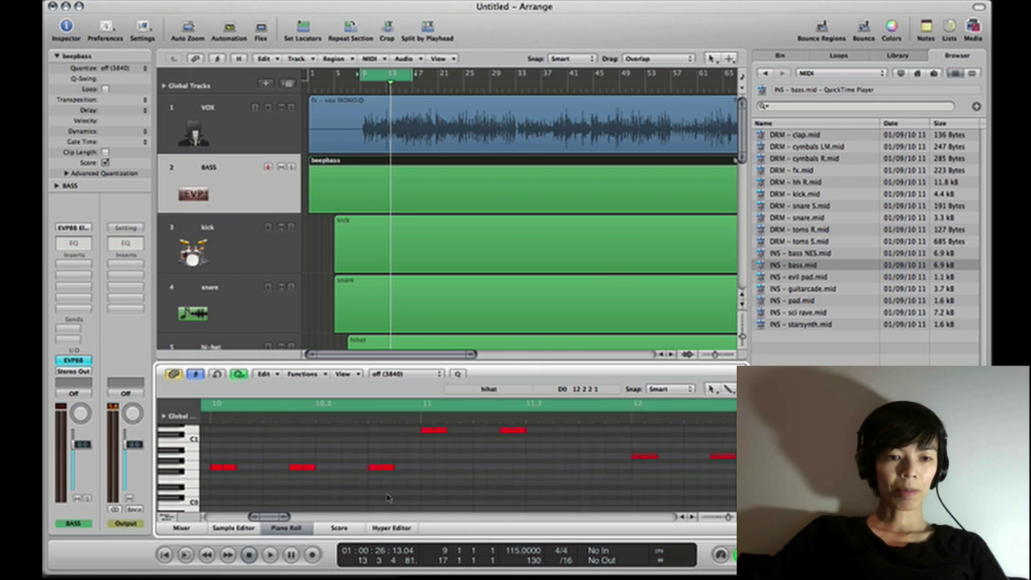
pyautogui.hscroll(-20, 388, 498)
pyautogui.scroll(-3, 387, 498)
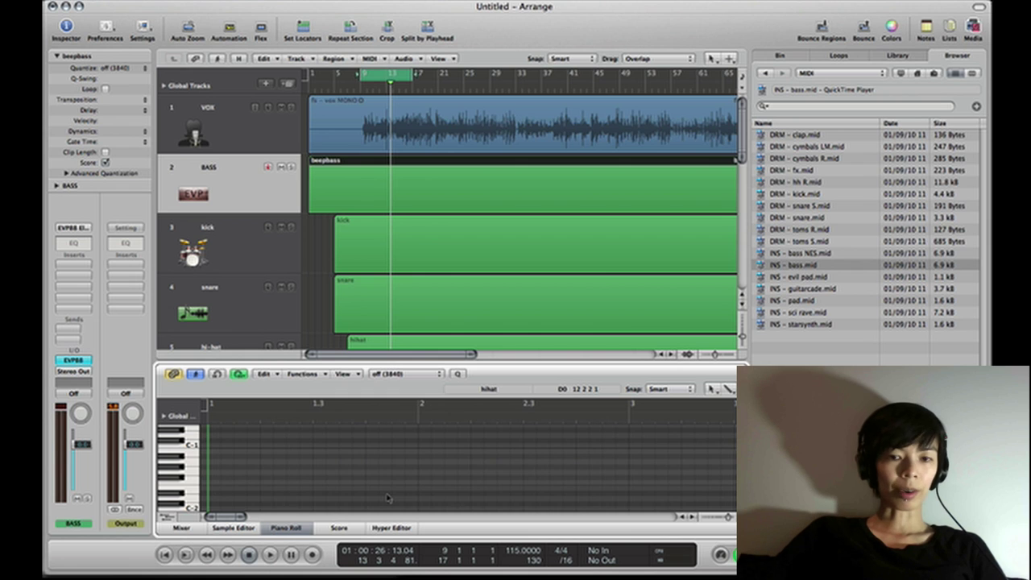
pyautogui.scroll(10, 387, 498)
pyautogui.hscroll(1, 387, 498)
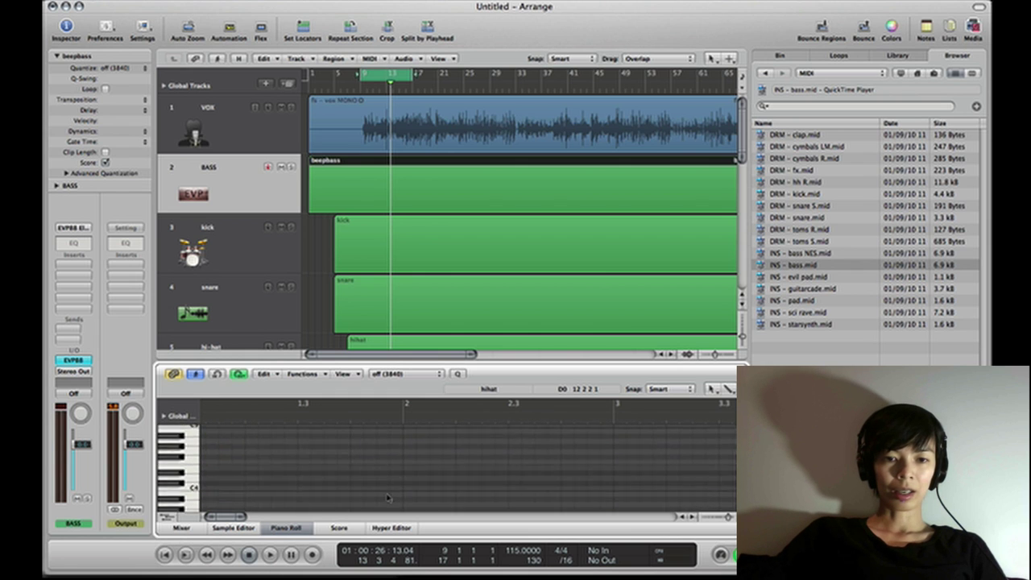
pyautogui.scroll(-3, 388, 498)
pyautogui.hscroll(-1, 387, 498)
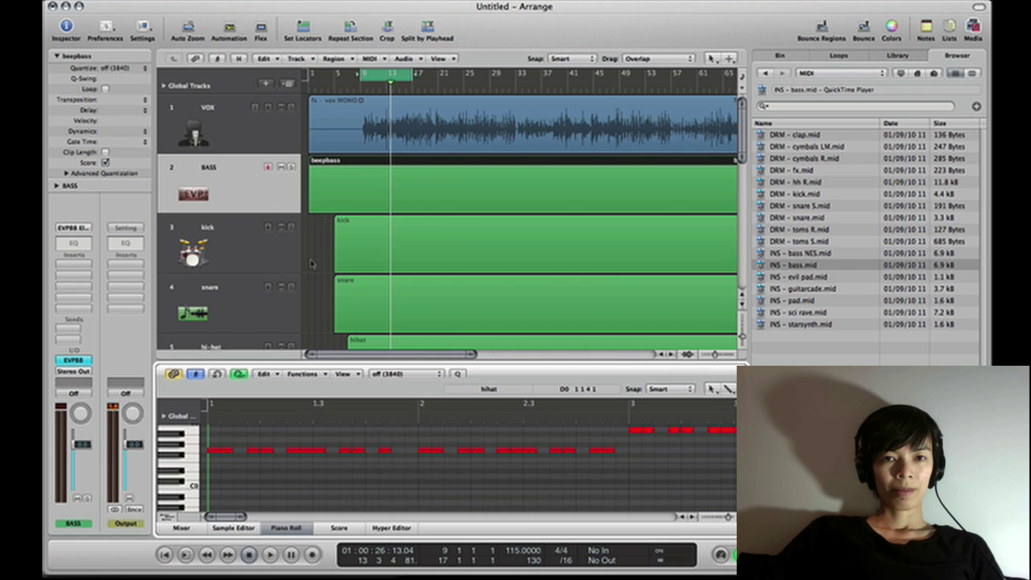
pyautogui.scroll(-5, 313, 264)
pyautogui.scroll(5, 312, 263)
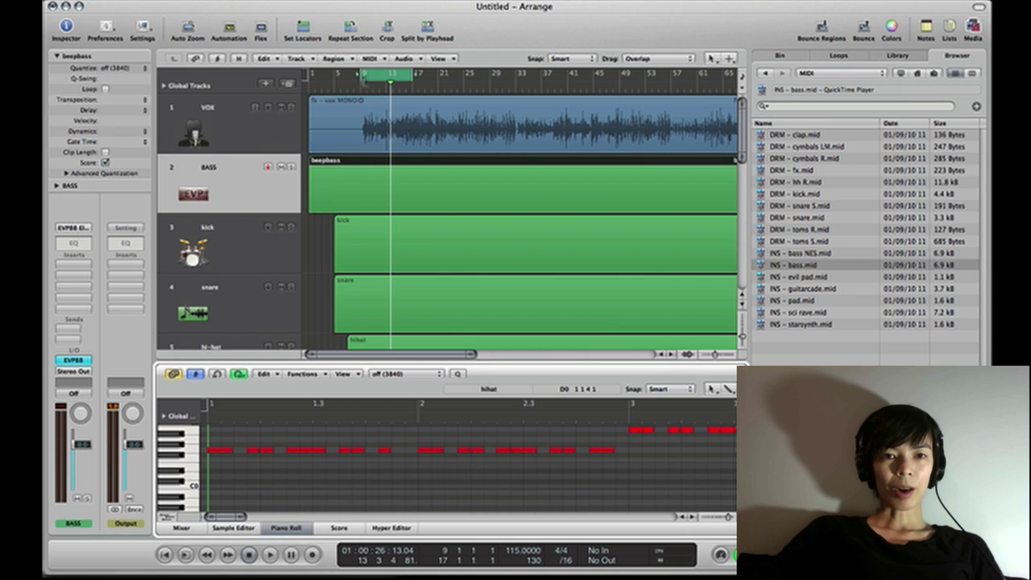
# - Solo the BASS track and load the Analog Deep Bass preset from the Synth Bass category onto it
pyautogui.click(339, 167)
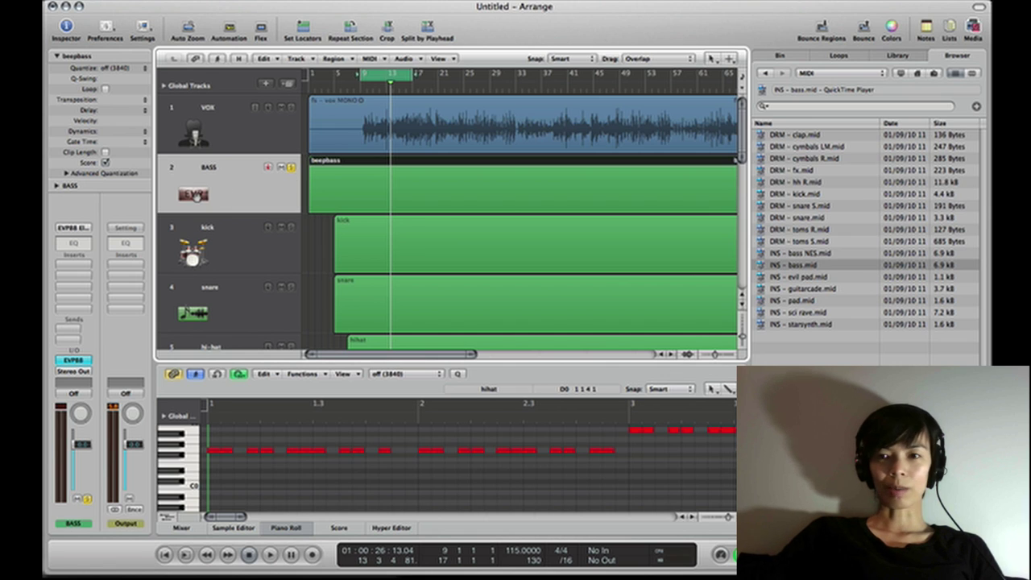
pyautogui.click(898, 55)
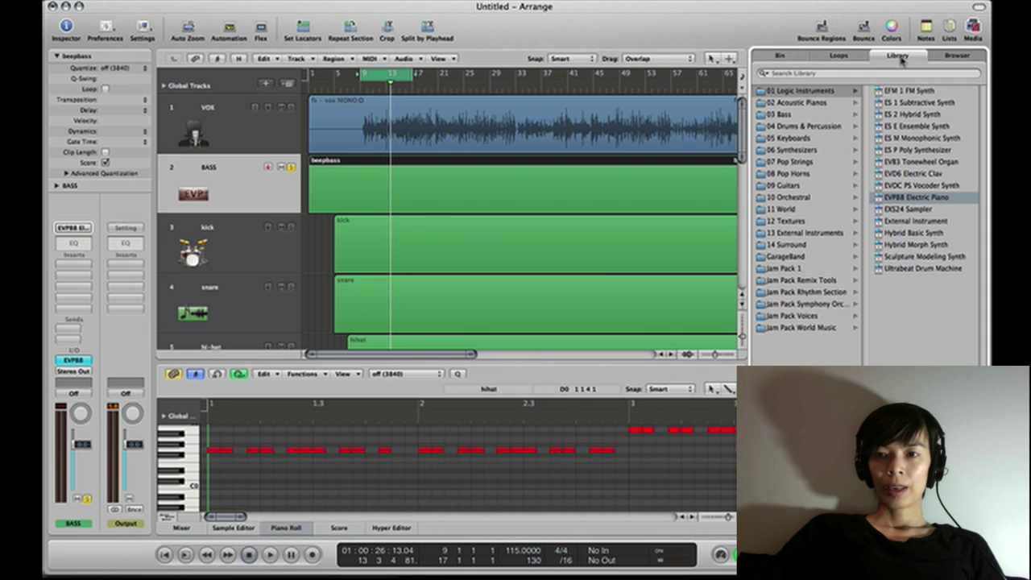
pyautogui.click(786, 116)
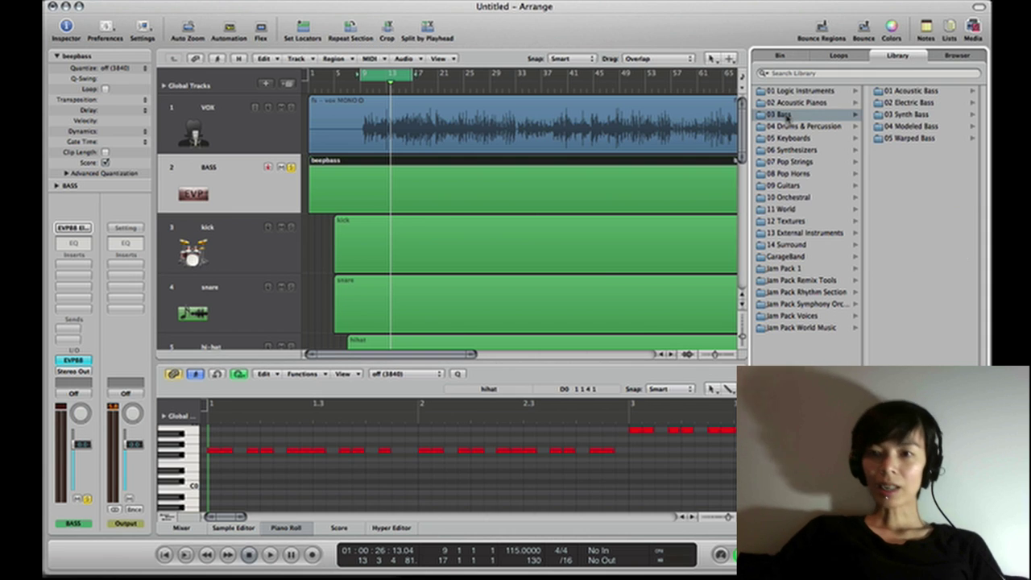
pyautogui.click(923, 105)
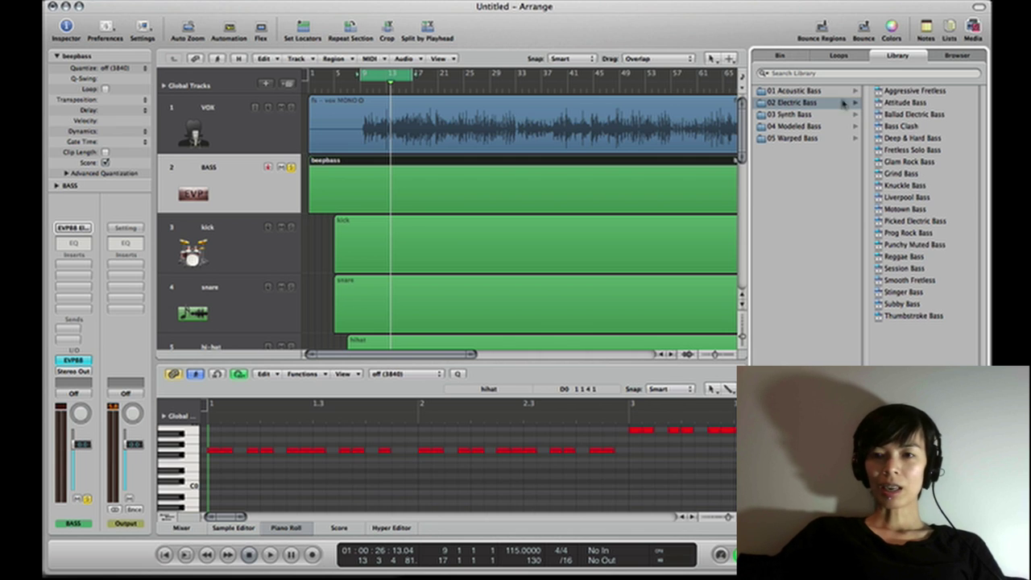
pyautogui.click(806, 115)
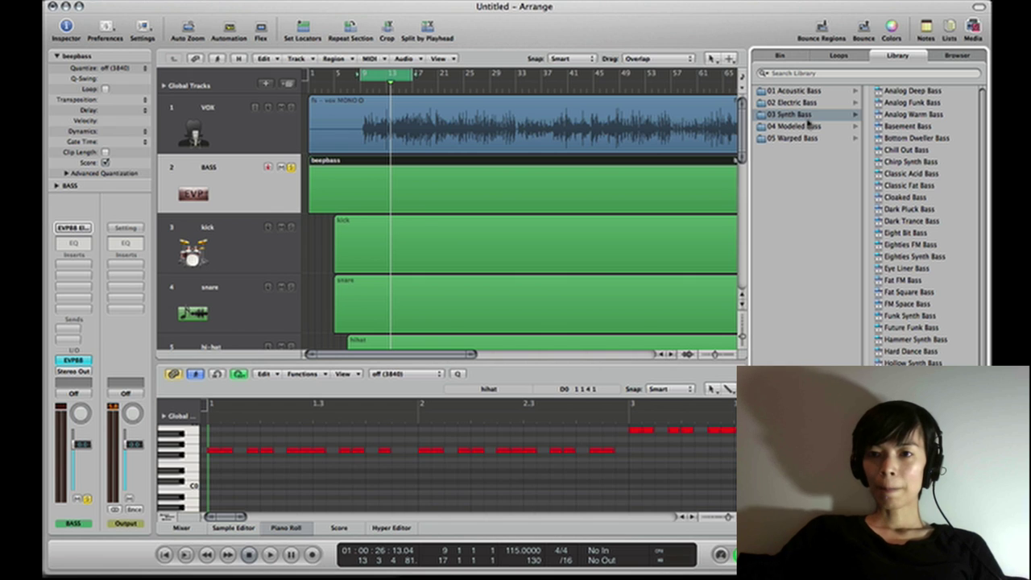
pyautogui.click(928, 92)
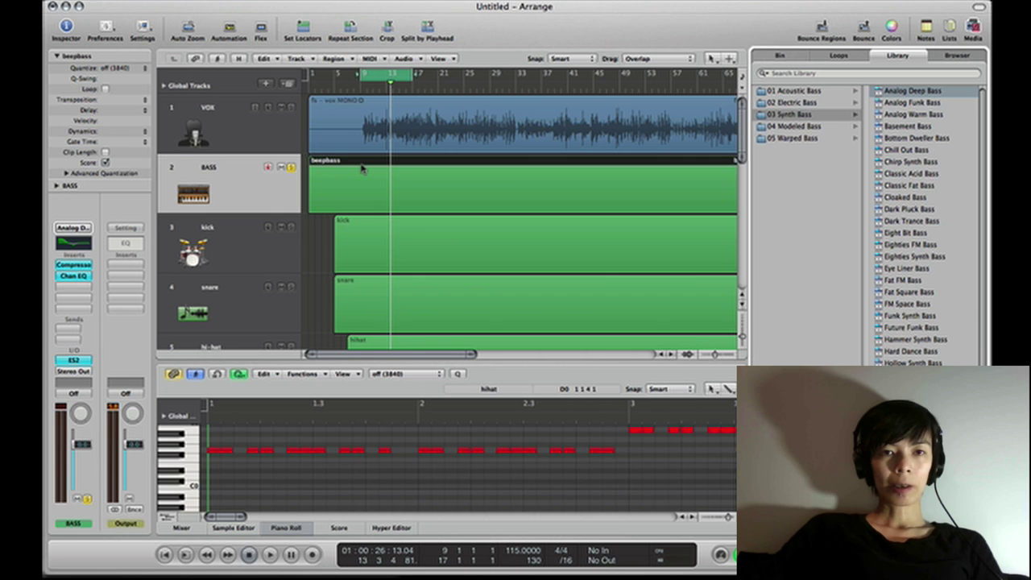
# - Play a short part of the cycled section to audition the soloed bass sound, and stop playback
pyautogui.press('space')
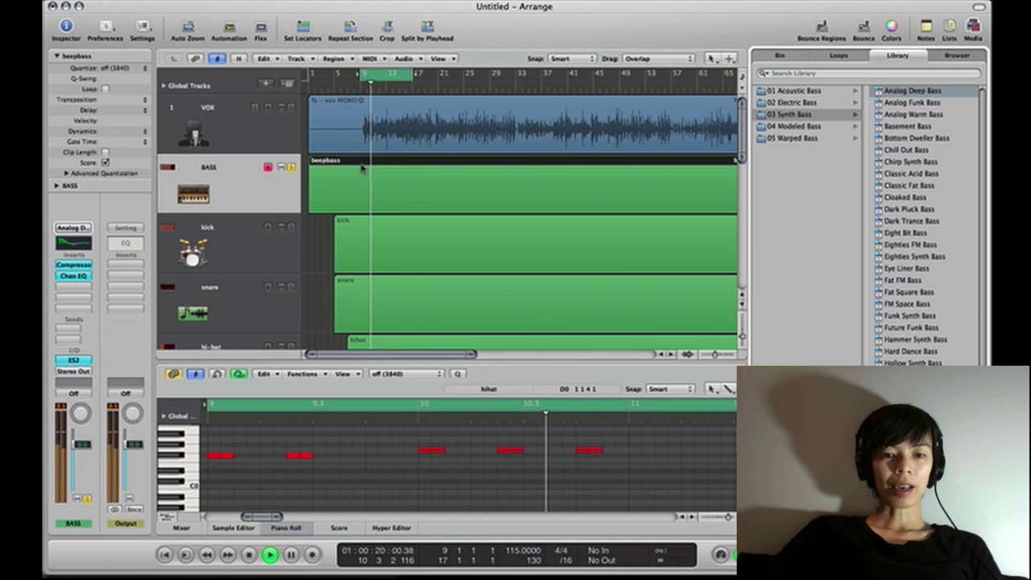
pyautogui.press('space')
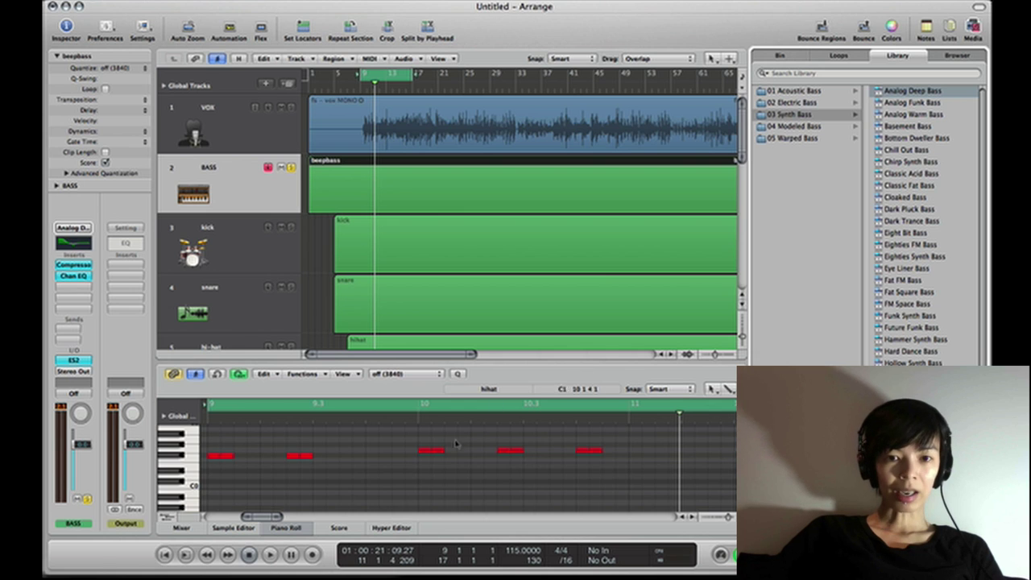
# - Select all notes of the bass region in the Piano Roll and transpose them up one octave
pyautogui.click(373, 457)
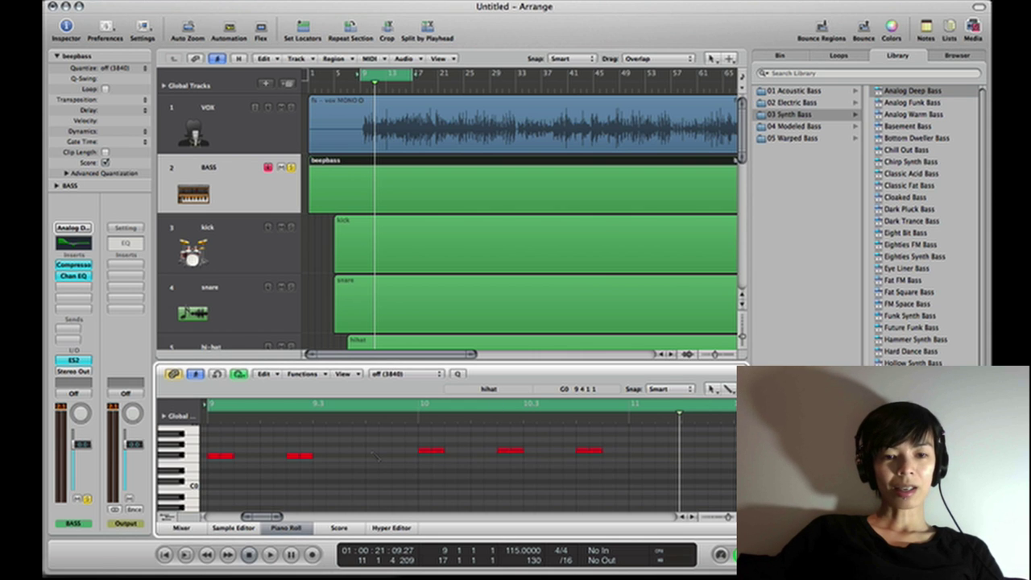
pyautogui.press('super+a')
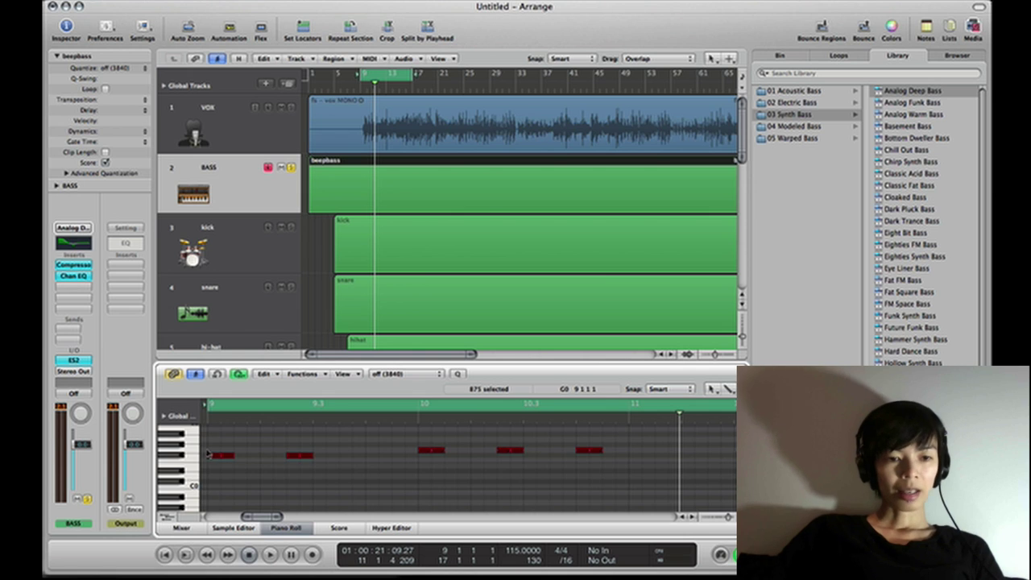
pyautogui.scroll(3, 216, 480)
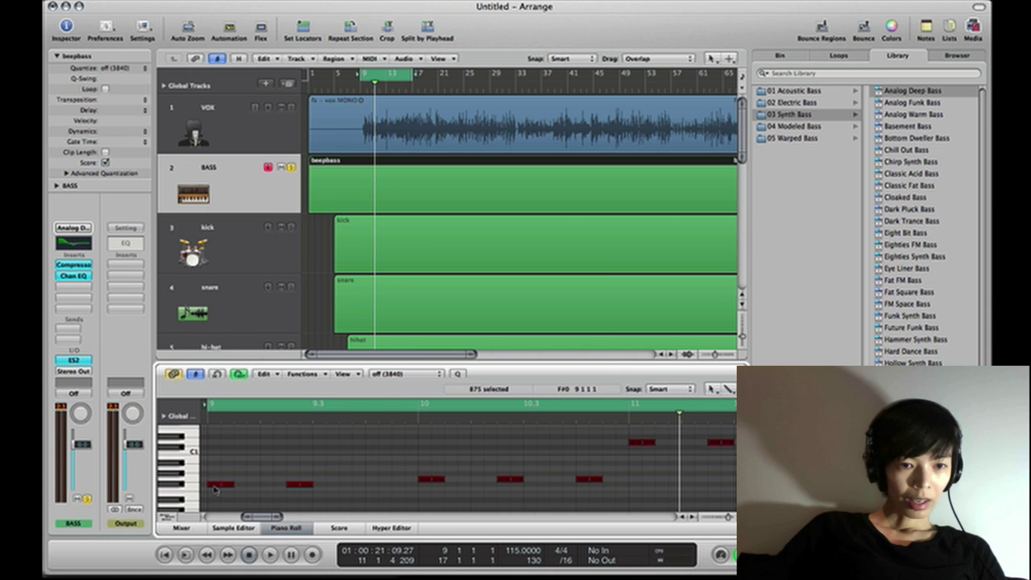
pyautogui.moveTo(216, 490); pyautogui.dragTo(216, 444)
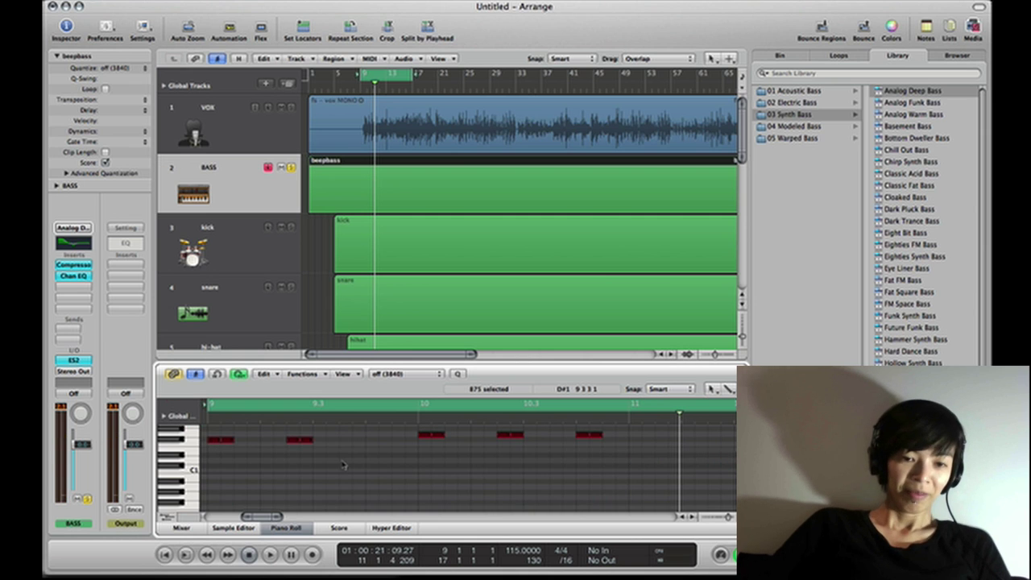
# - Turn off the playback cycle covering bars 9 to 17 of the arrangement
pyautogui.moveTo(264, 516); pyautogui.dragTo(195, 522)
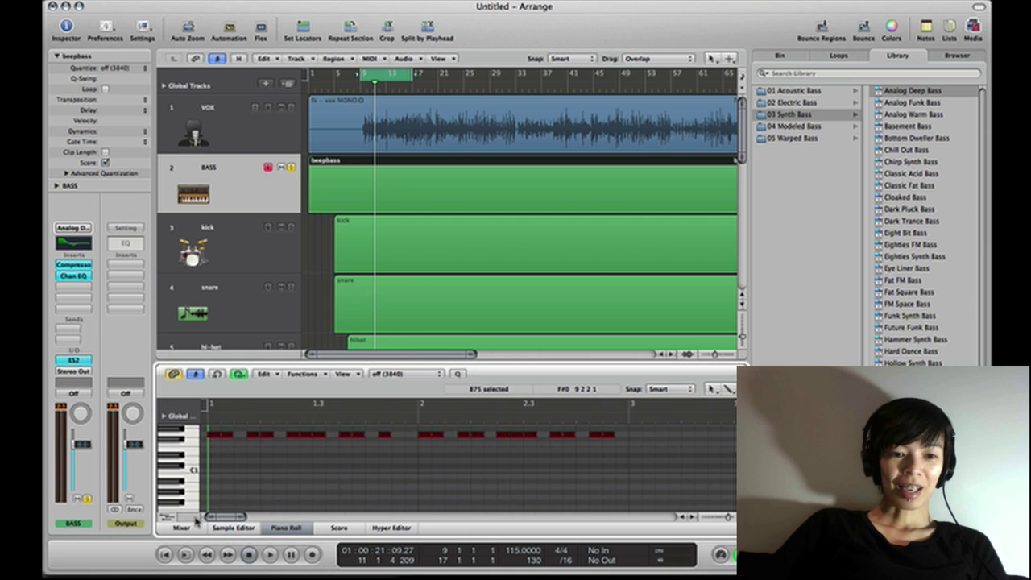
pyautogui.click(352, 167)
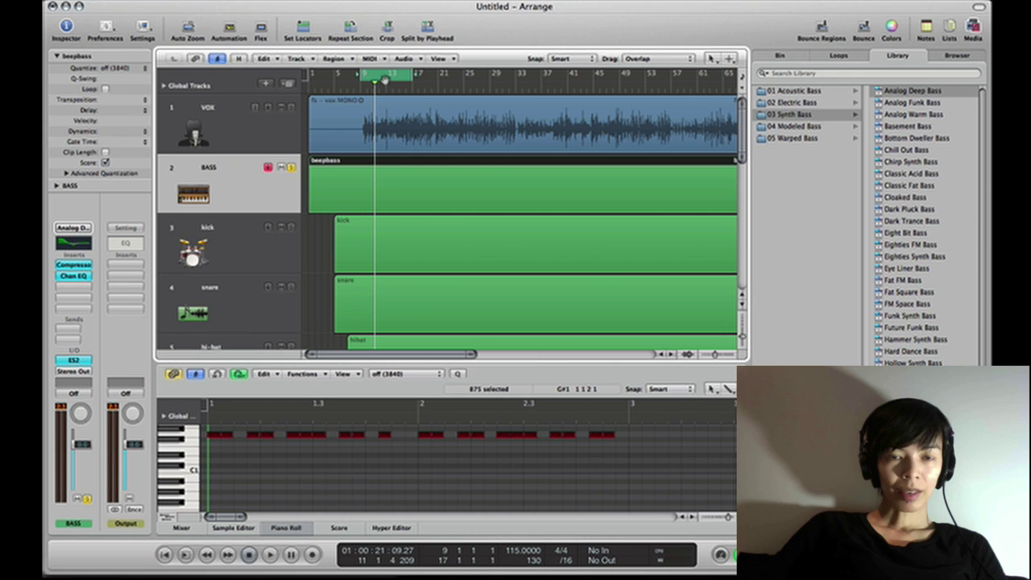
pyautogui.click(385, 79)
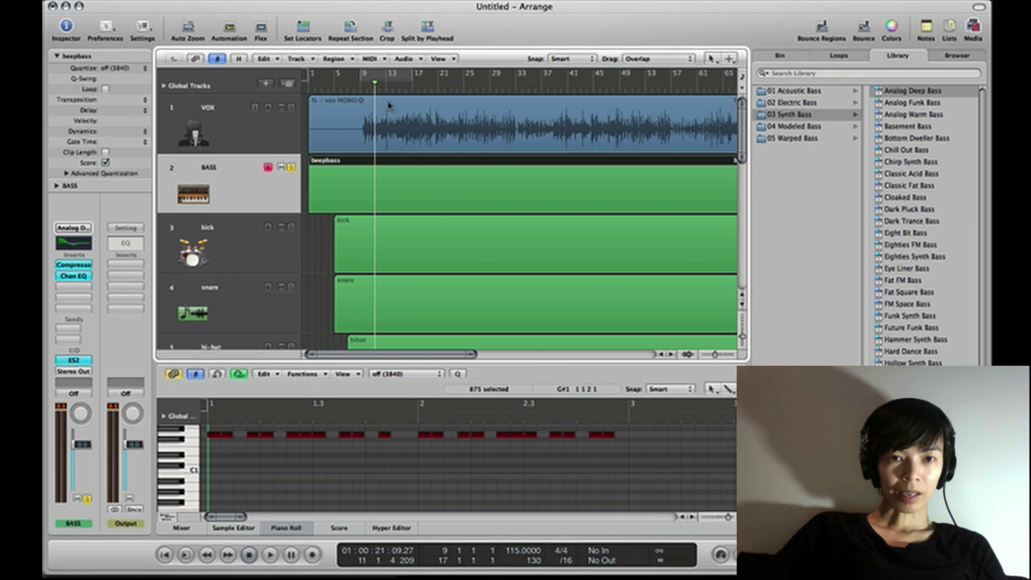
# - Audition the transposed bass notes by playing short passages from bars 3, 2 and 1, and examine their pitches in the Piano Roll
pyautogui.hscroll(3, 427, 443)
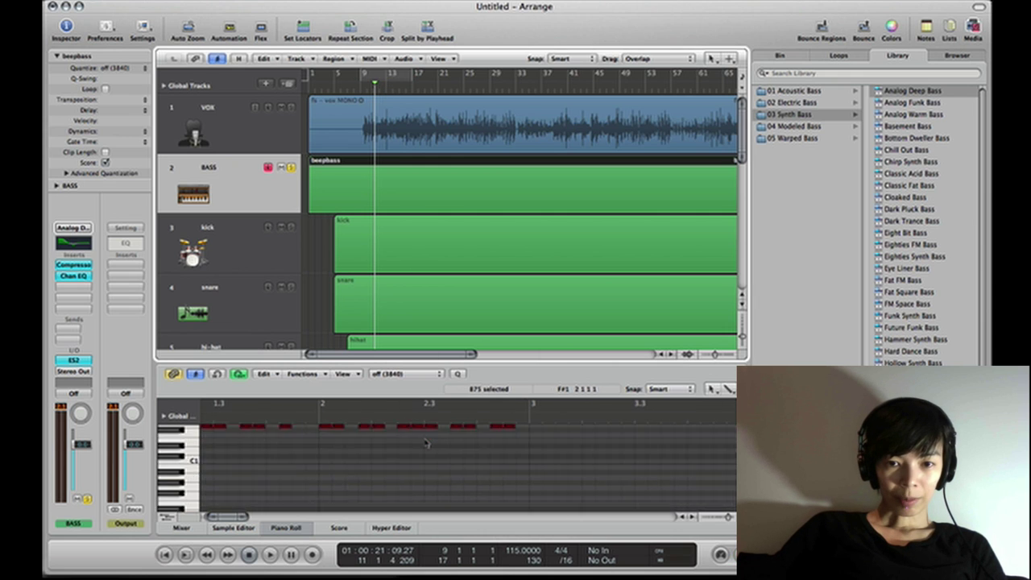
pyautogui.scroll(4, 426, 443)
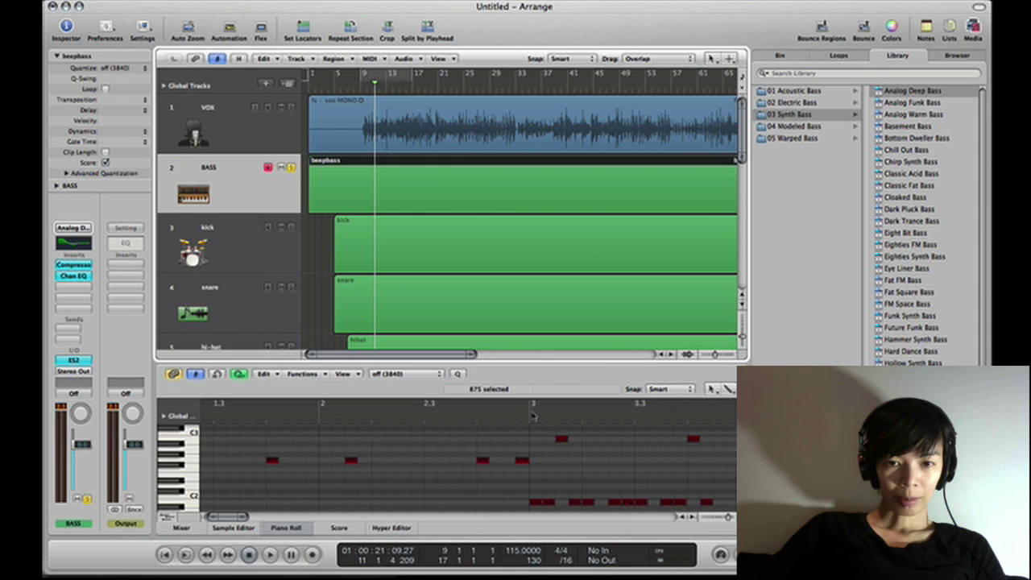
pyautogui.click(531, 415)
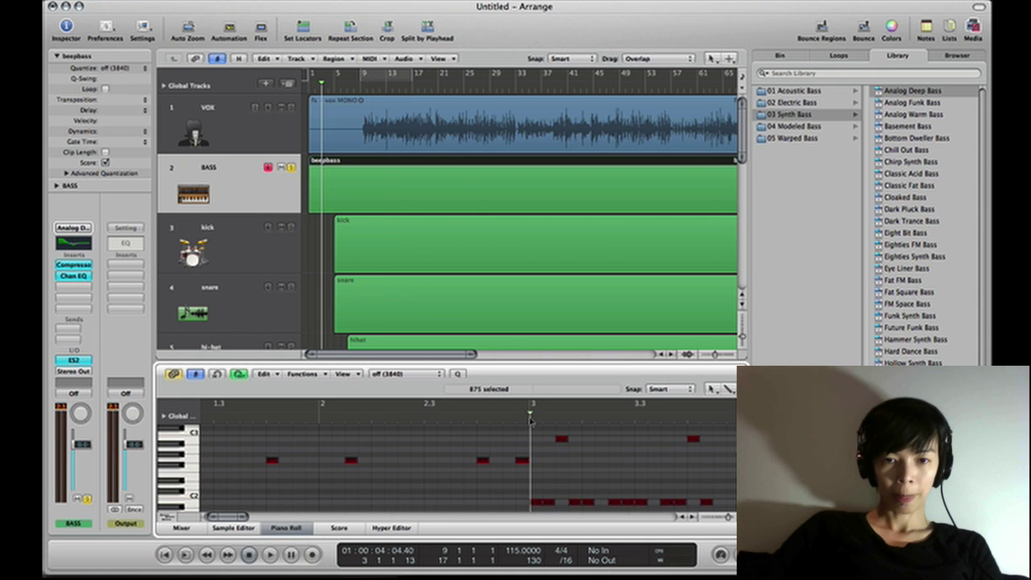
pyautogui.press('space')
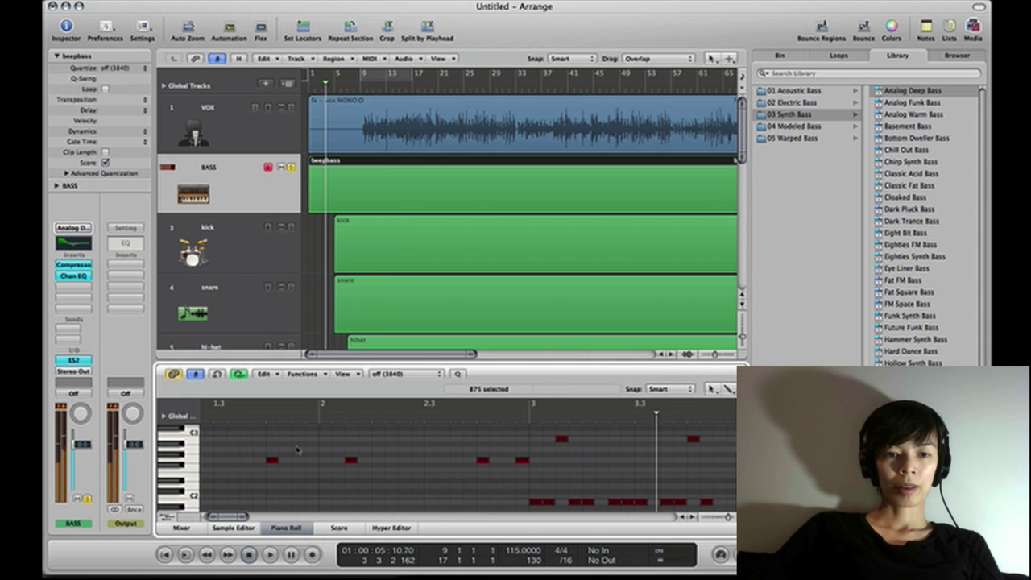
pyautogui.click(319, 424)
pyautogui.press('space')
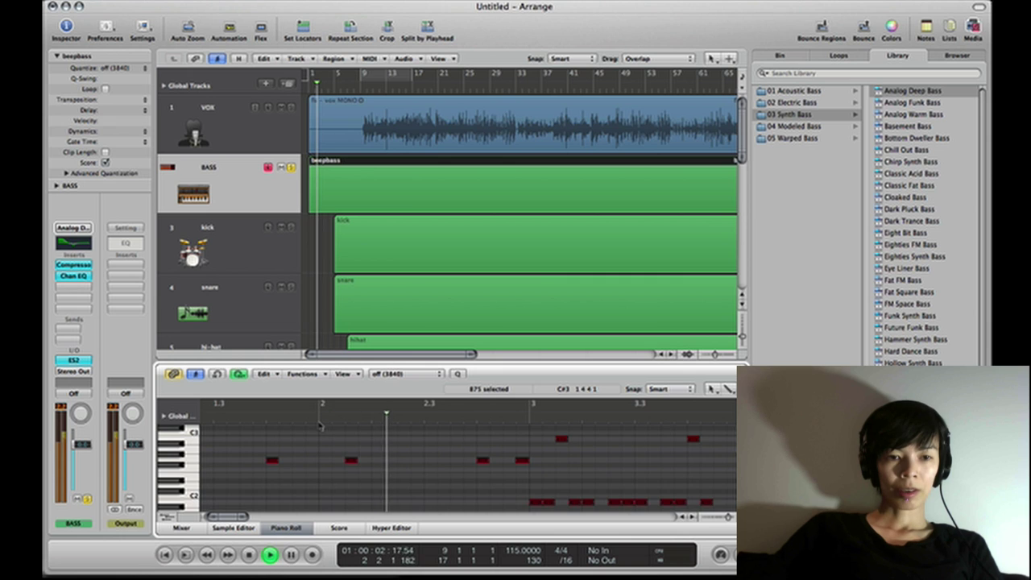
pyautogui.press('space')
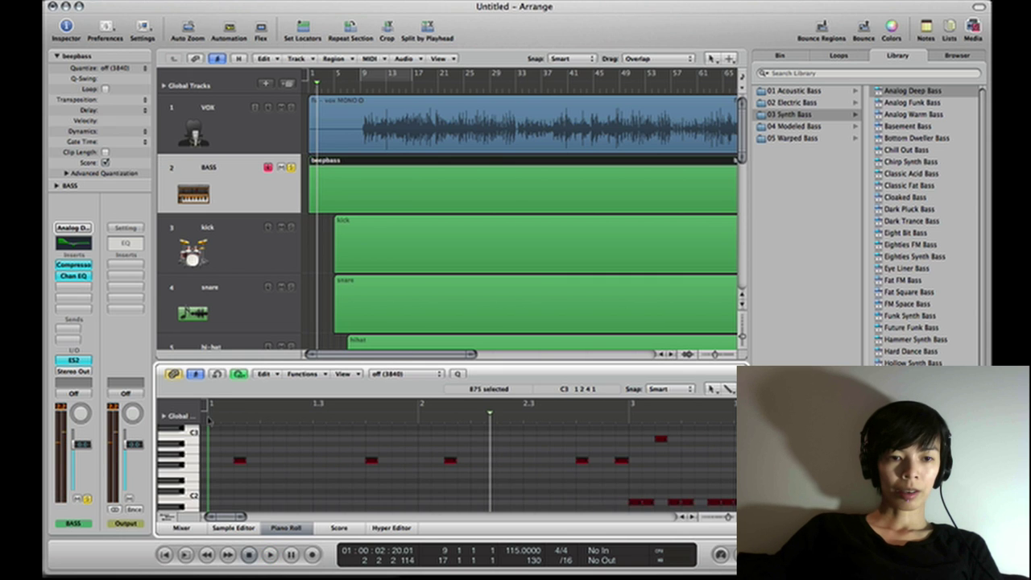
pyautogui.click(208, 420)
pyautogui.press('space')
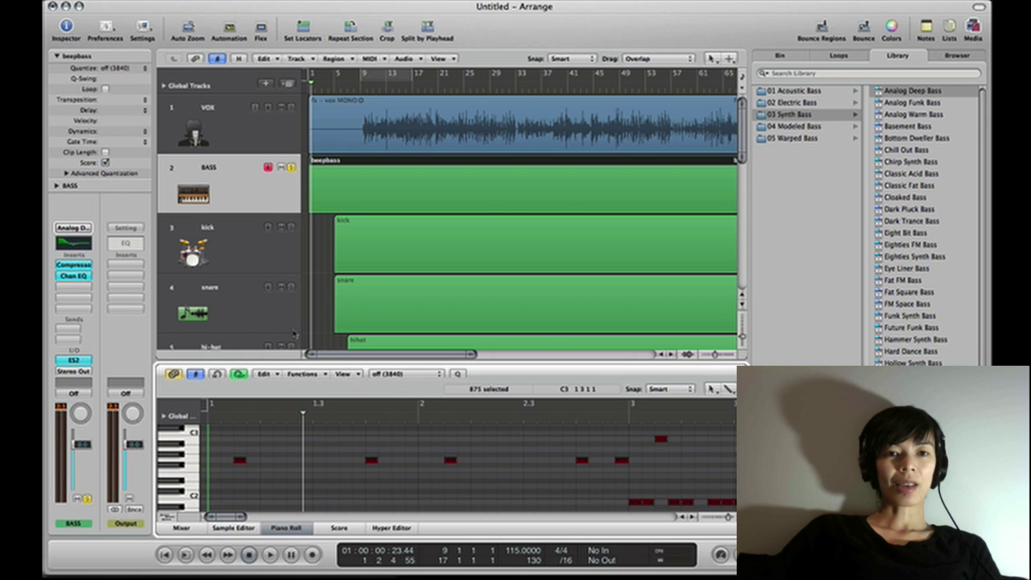
pyautogui.scroll(-5, 277, 458)
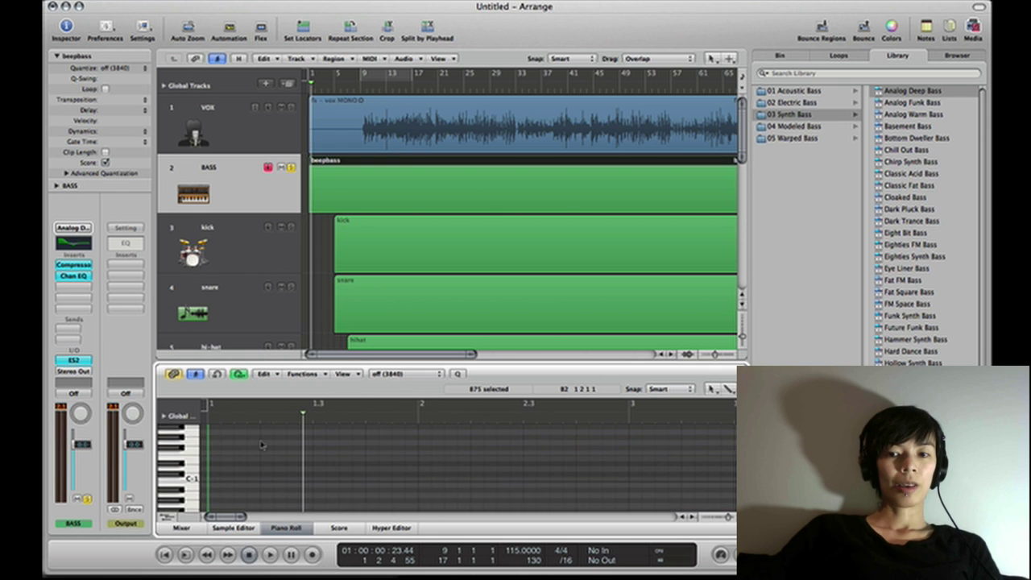
pyautogui.scroll(-2, 262, 444)
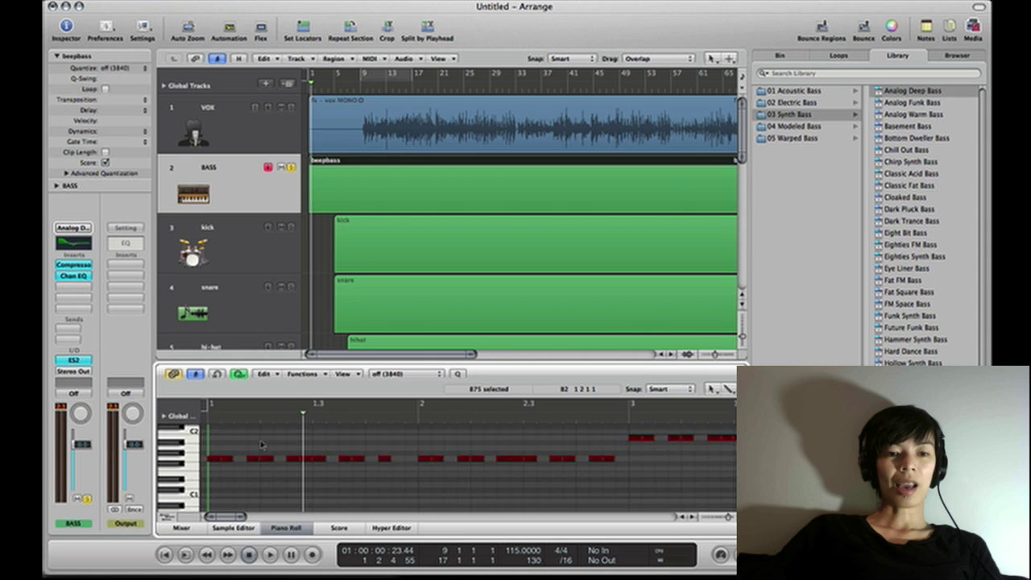
pyautogui.scroll(4, 262, 445)
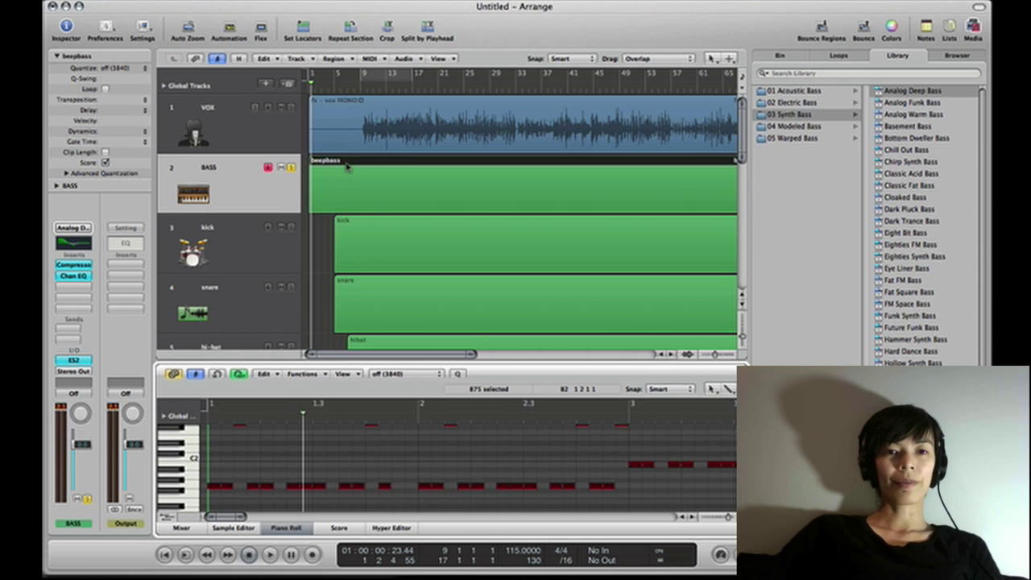
# - With the bars 9 to 17 cycle on, move the beepbass region to start at bar 9 and audition it with the drum tracks soloed
pyautogui.click(384, 76)
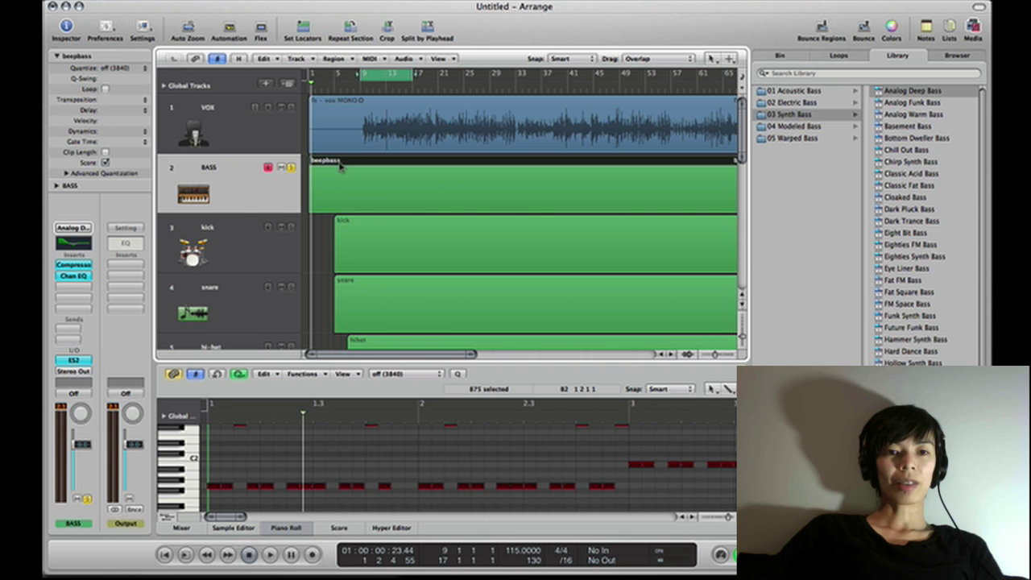
pyautogui.moveTo(354, 166); pyautogui.dragTo(394, 169)
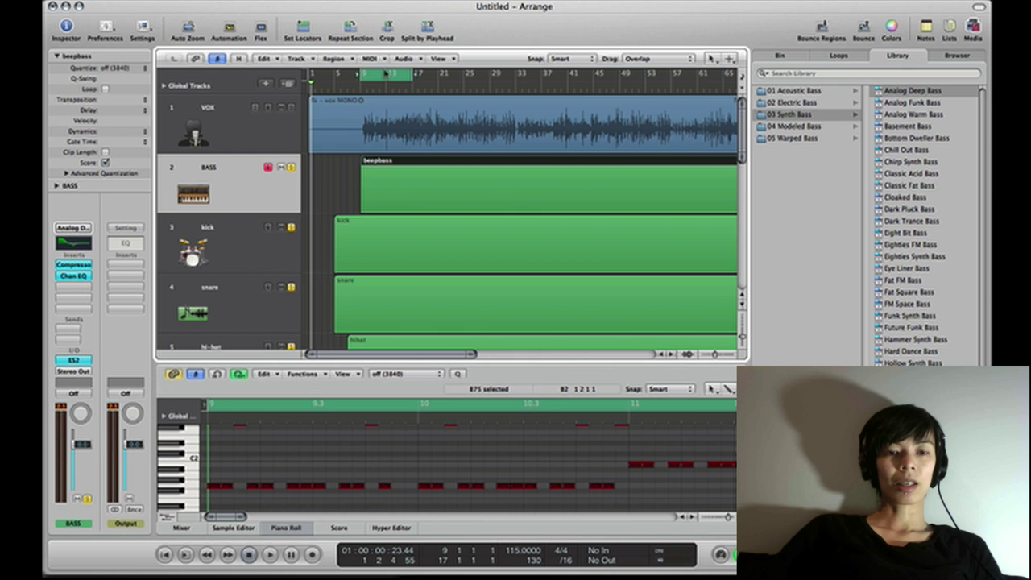
pyautogui.press('space')
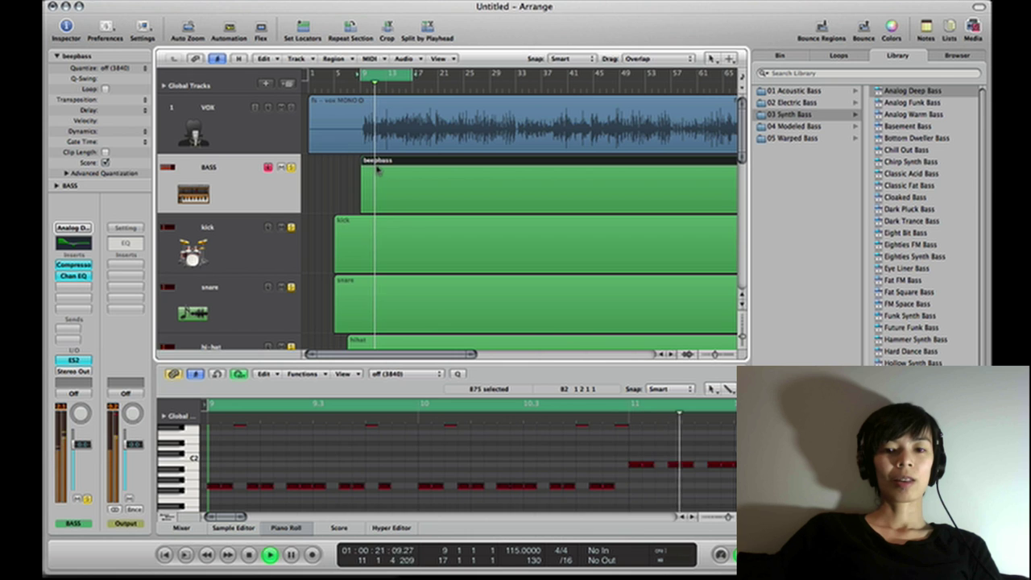
pyautogui.press('space')
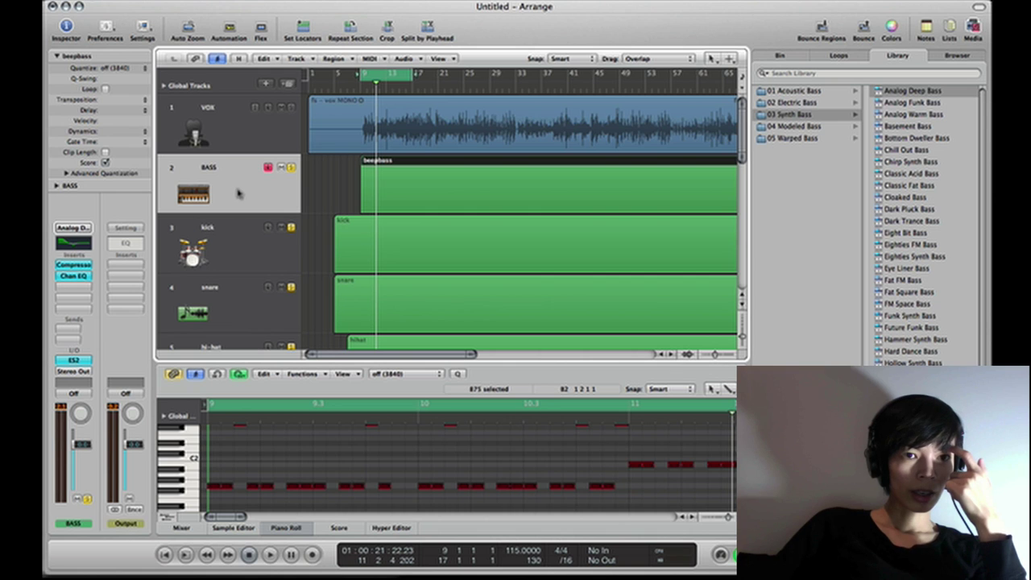
# - Set the BASS channel volume to -12 dB and play the cycled section to check its balance against the drums
pyautogui.doubleClick(83, 447)
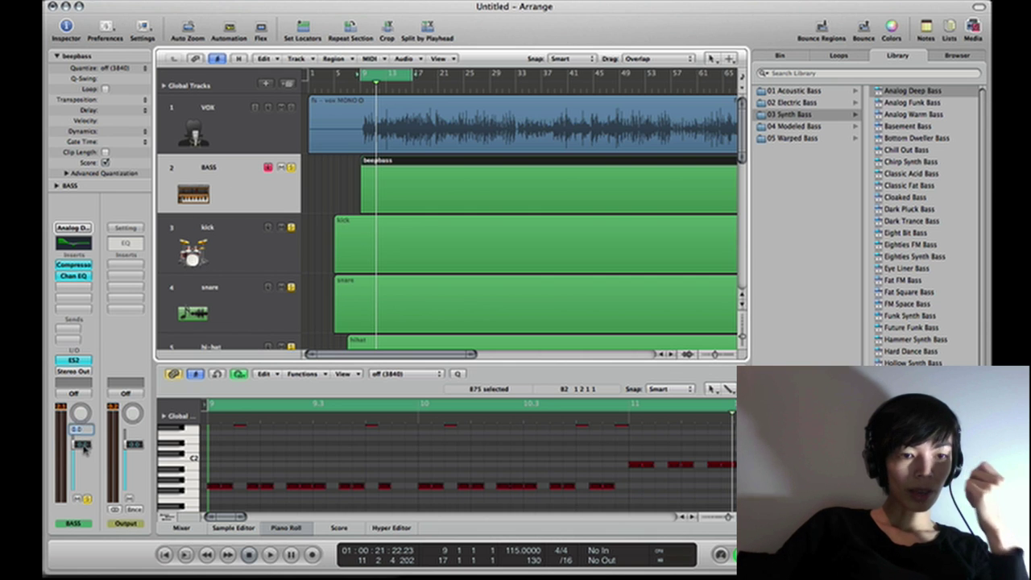
pyautogui.write('-12')
pyautogui.press('Return')
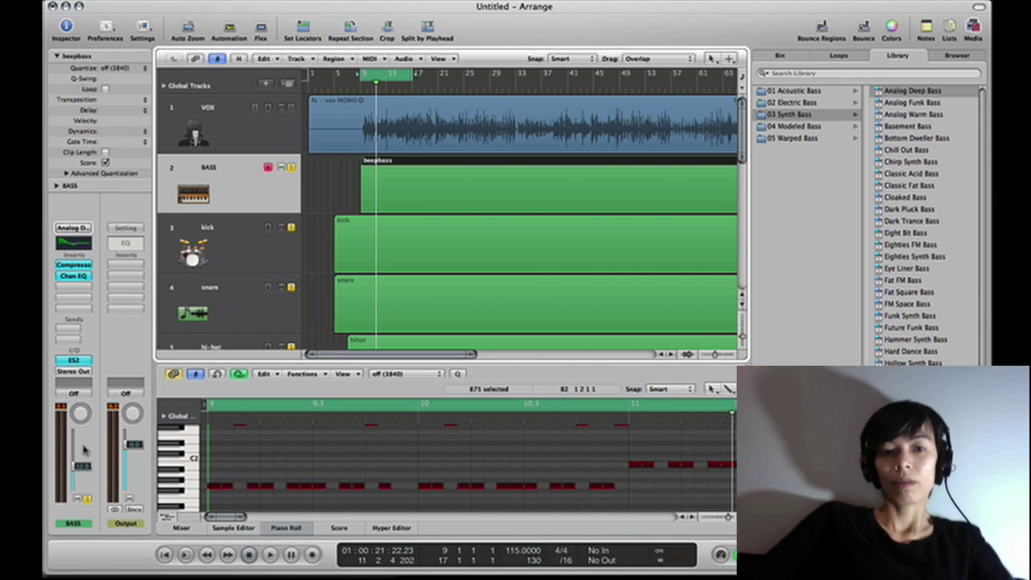
pyautogui.press('space')
pyautogui.press('XF86AudioRaiseVolume')
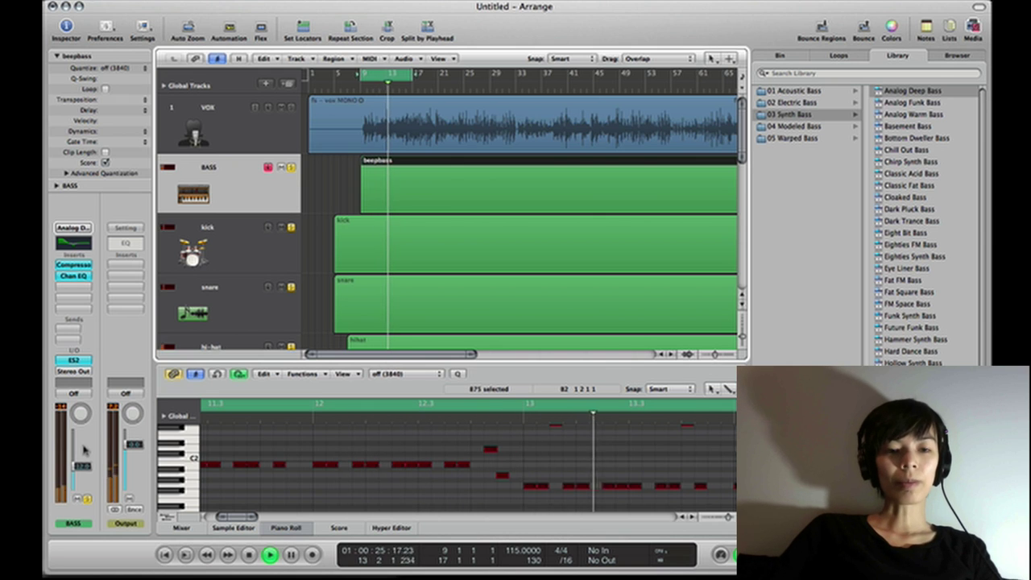
pyautogui.press('space')
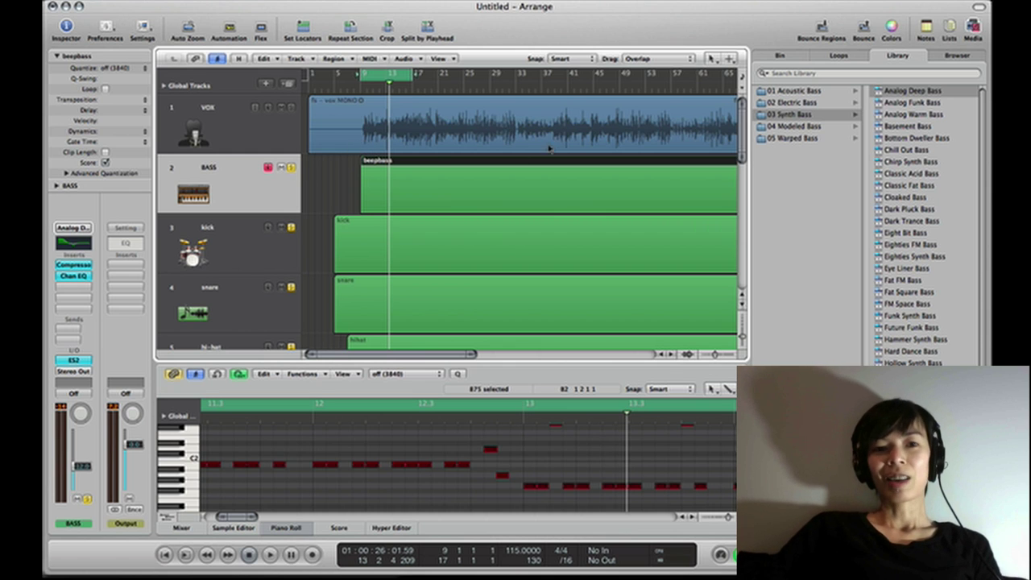
# - Audition the Synth Bass presets on the BASS track in sequence, from Analog Funk Bass to Eighties FM Bass, while the cycle plays
pyautogui.press('space')
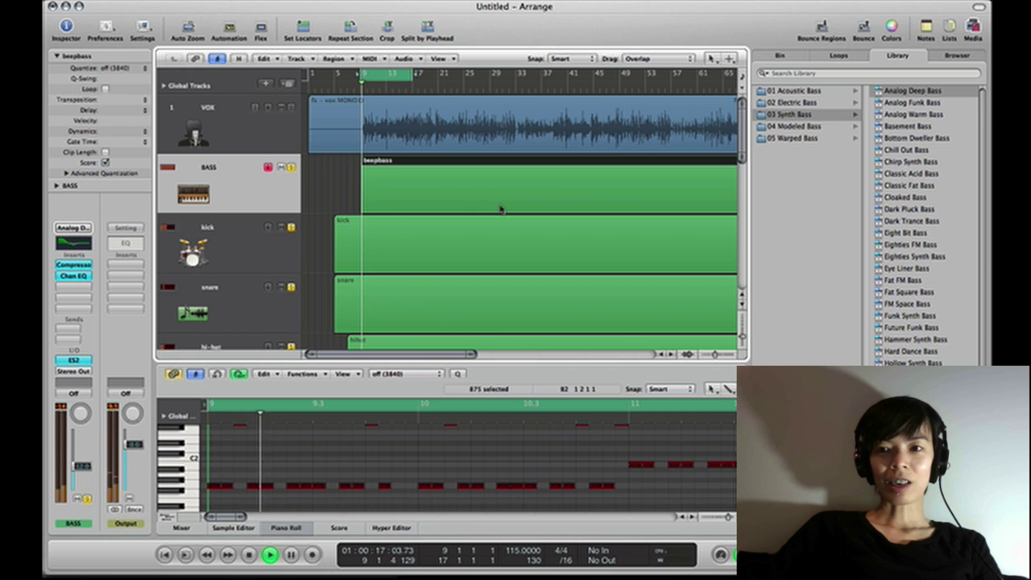
pyautogui.click(911, 104)
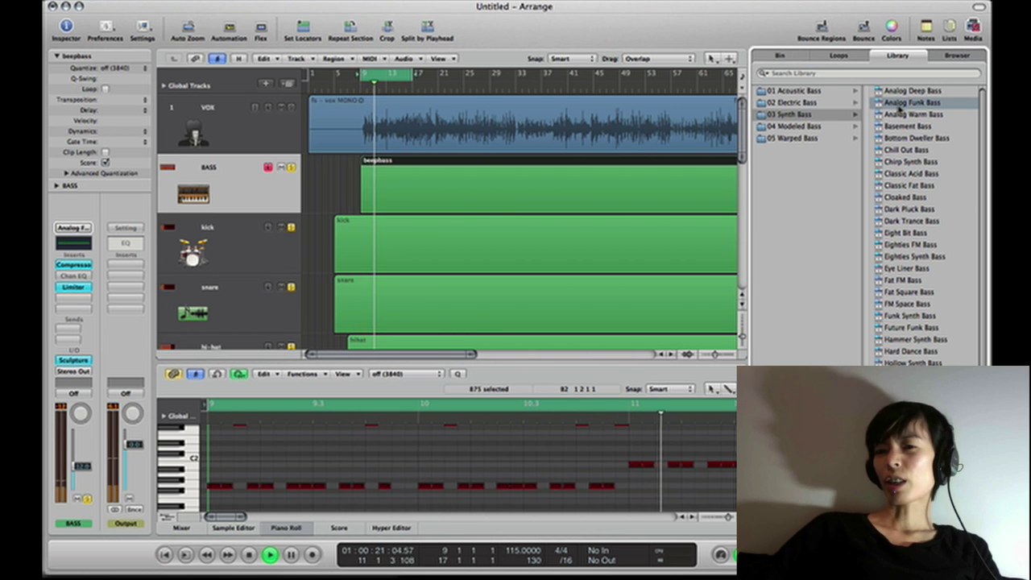
pyautogui.click(910, 114)
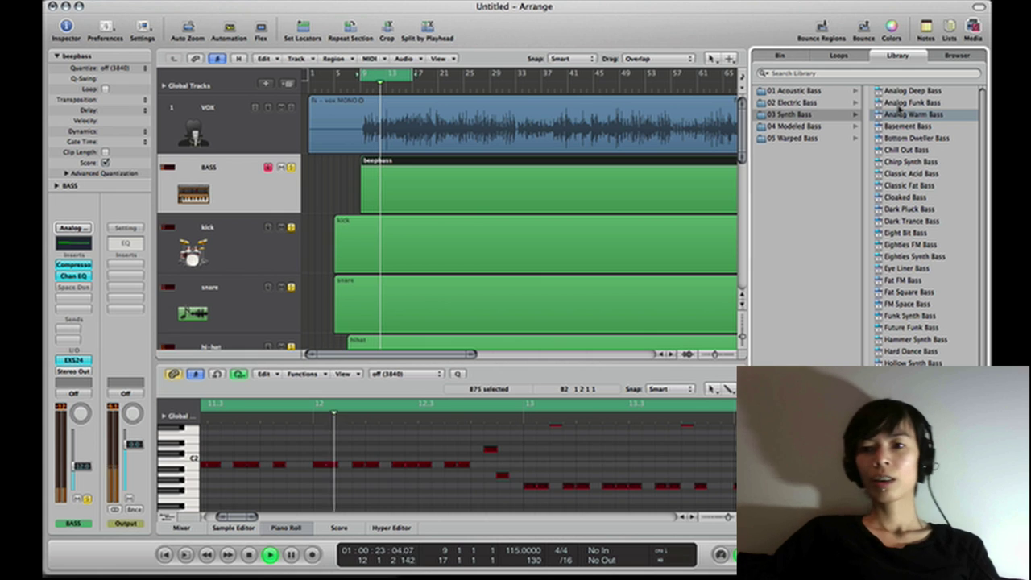
pyautogui.press('Down')
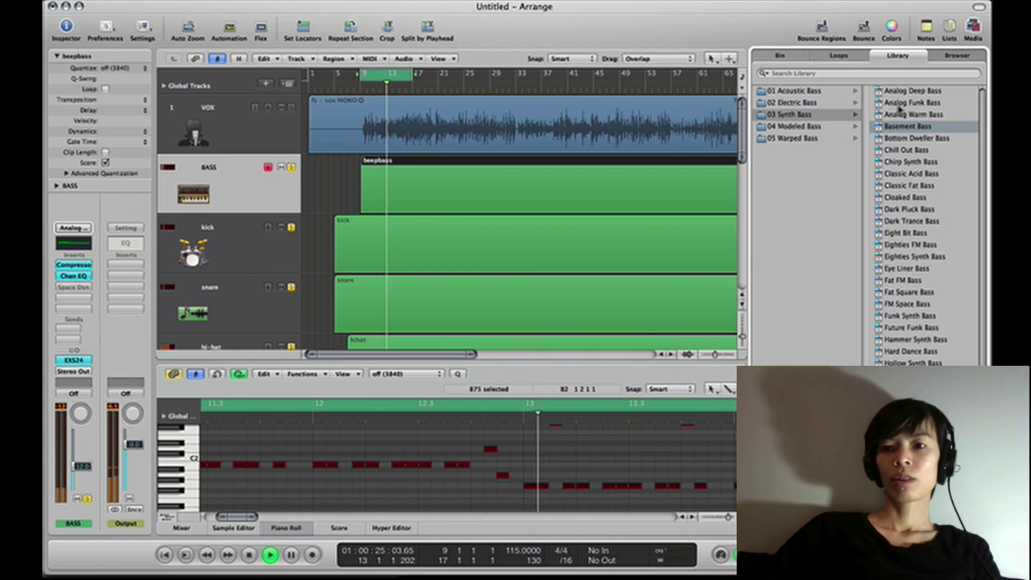
pyautogui.press('Down')
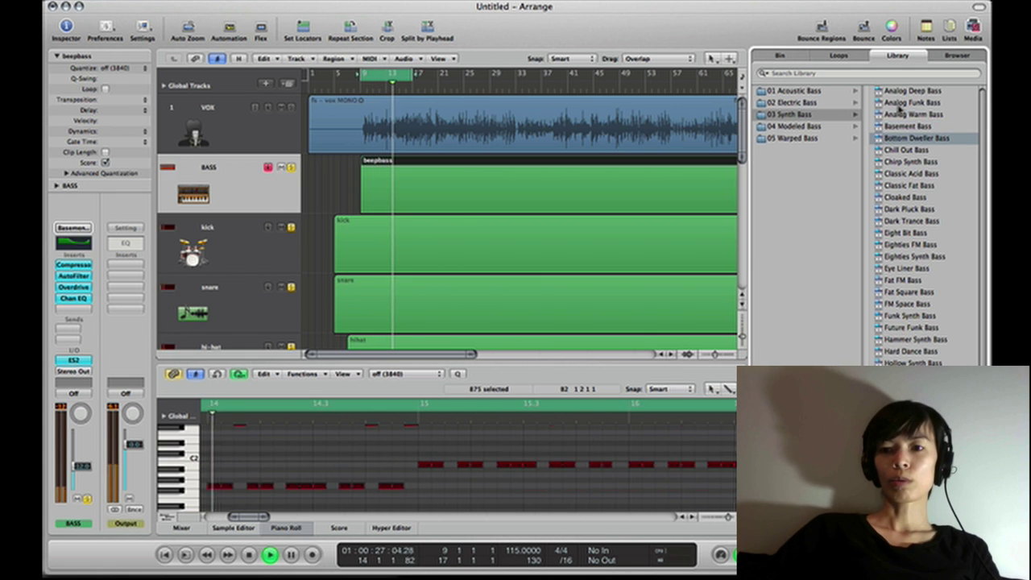
pyautogui.press('Down')
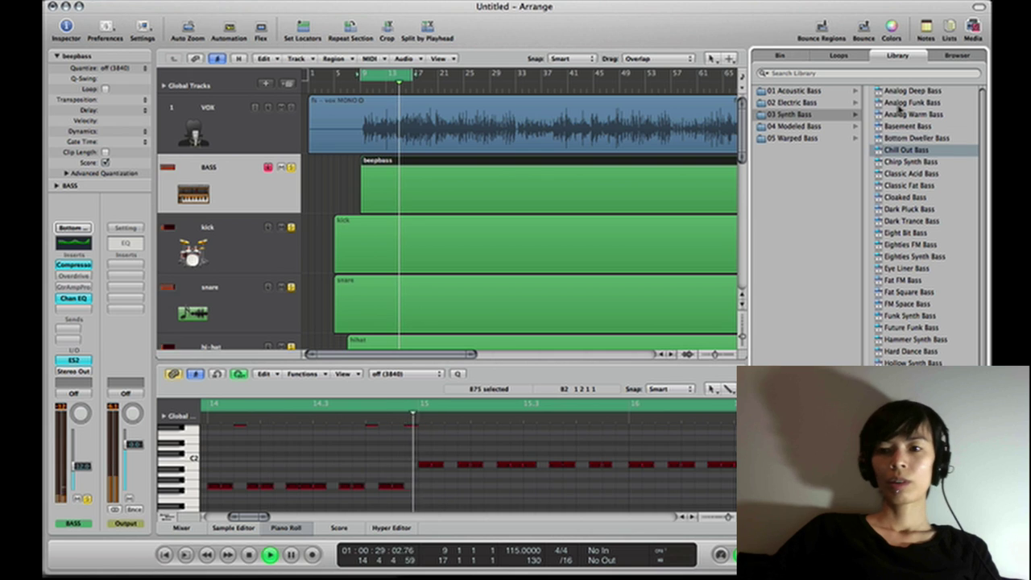
pyautogui.press('Down')
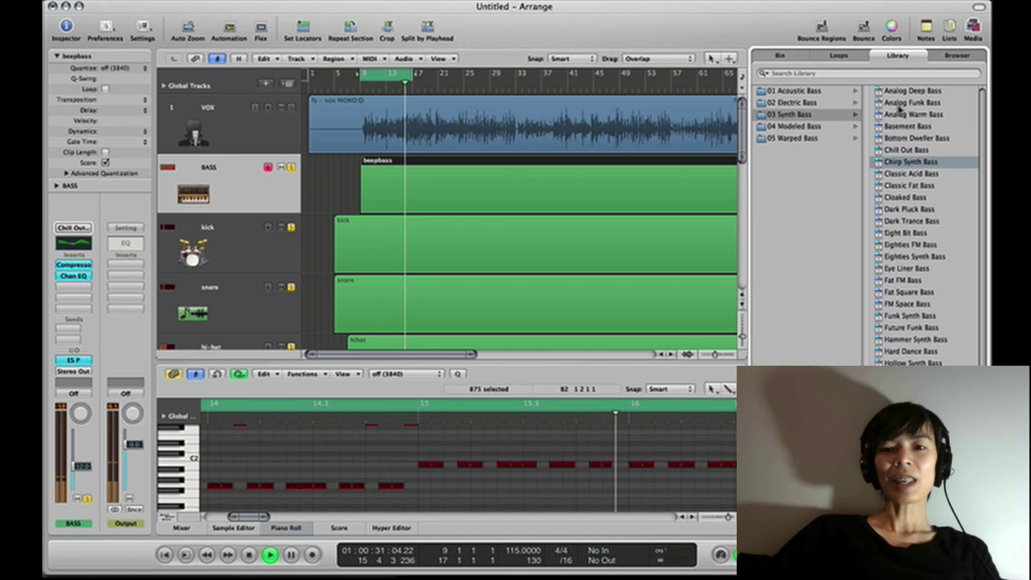
pyautogui.press('Down')
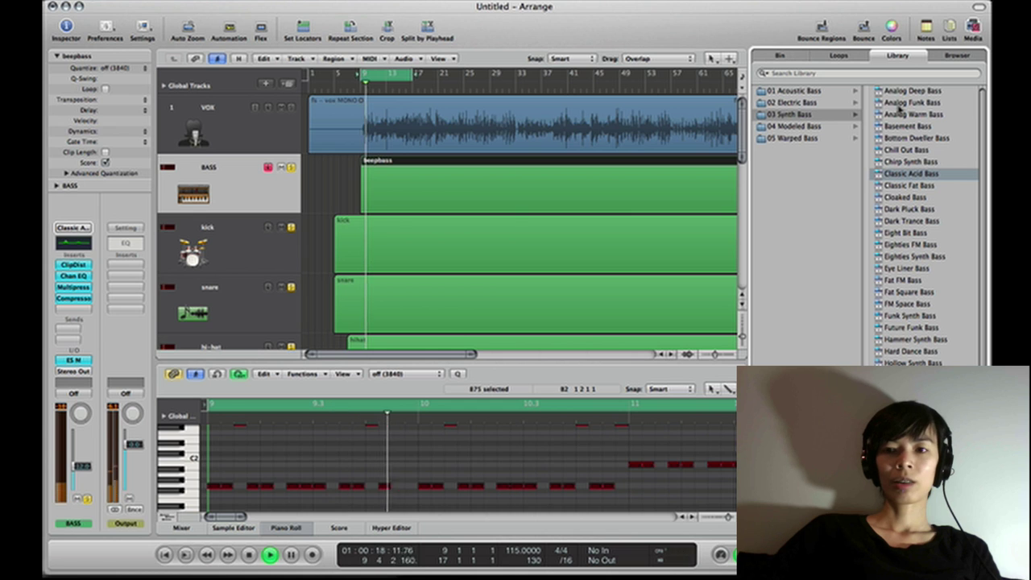
pyautogui.press('Down')
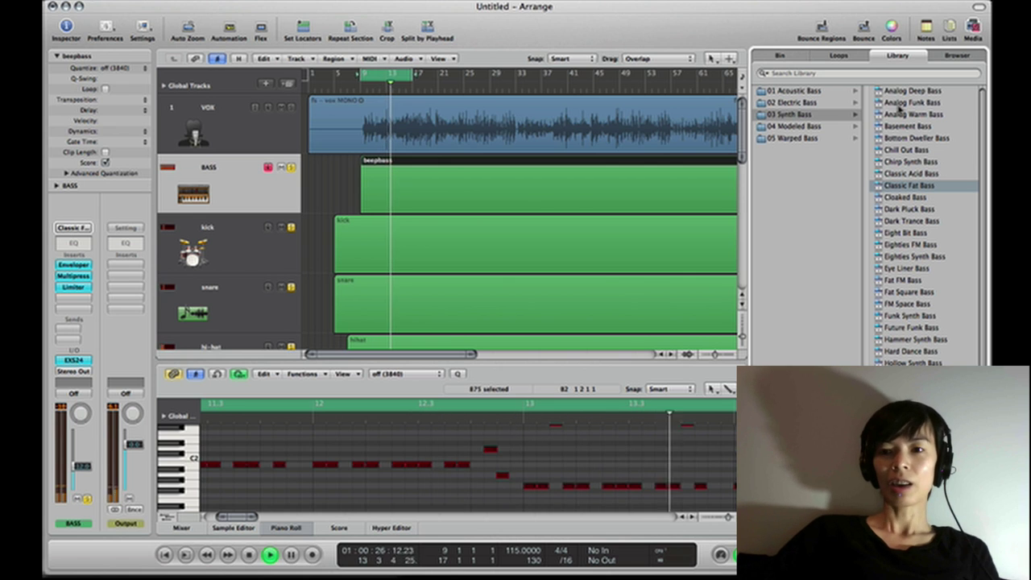
pyautogui.press('Down')
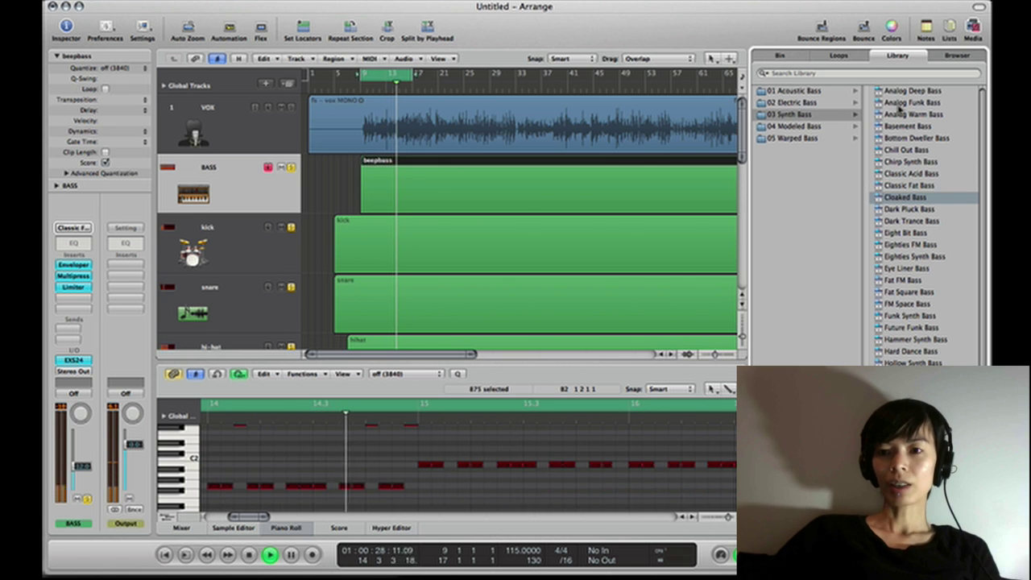
pyautogui.press('Down')
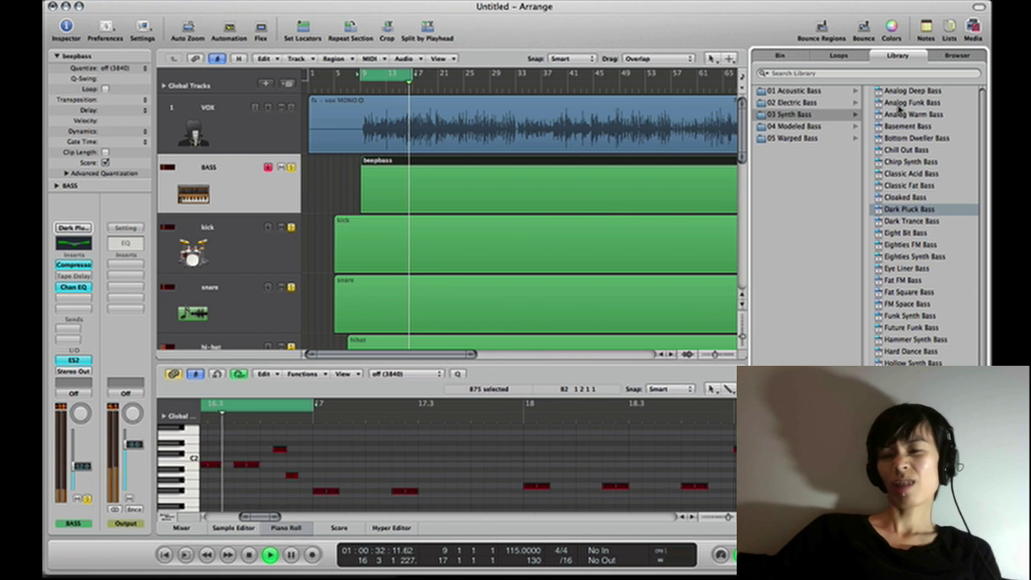
pyautogui.press('Down')
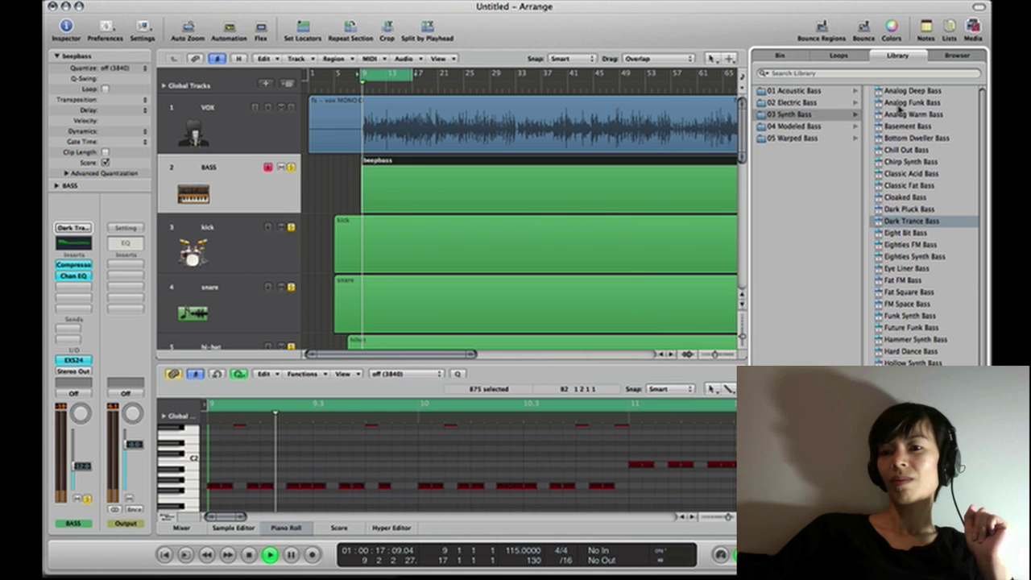
pyautogui.press('Down')
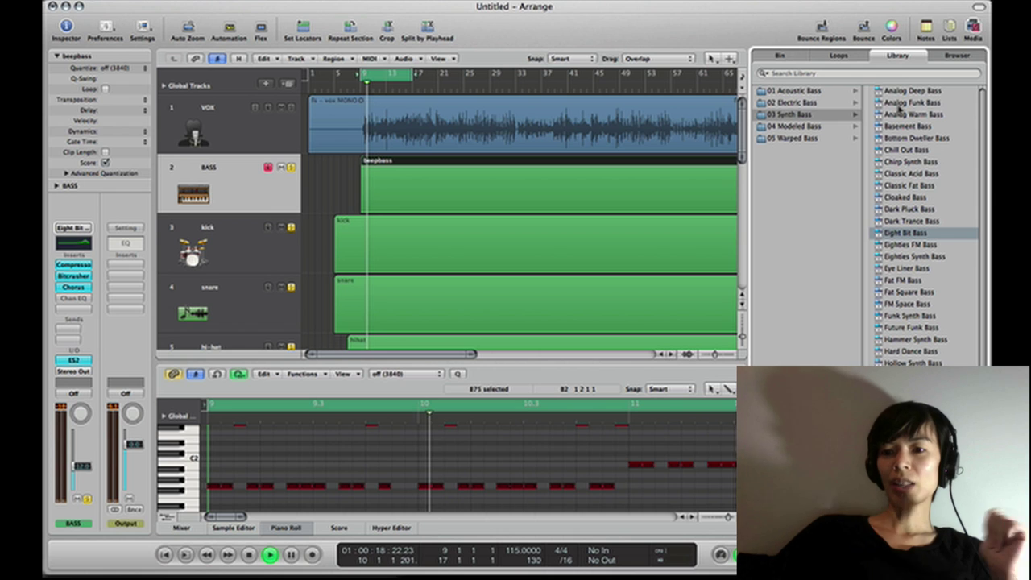
pyautogui.press('Down')
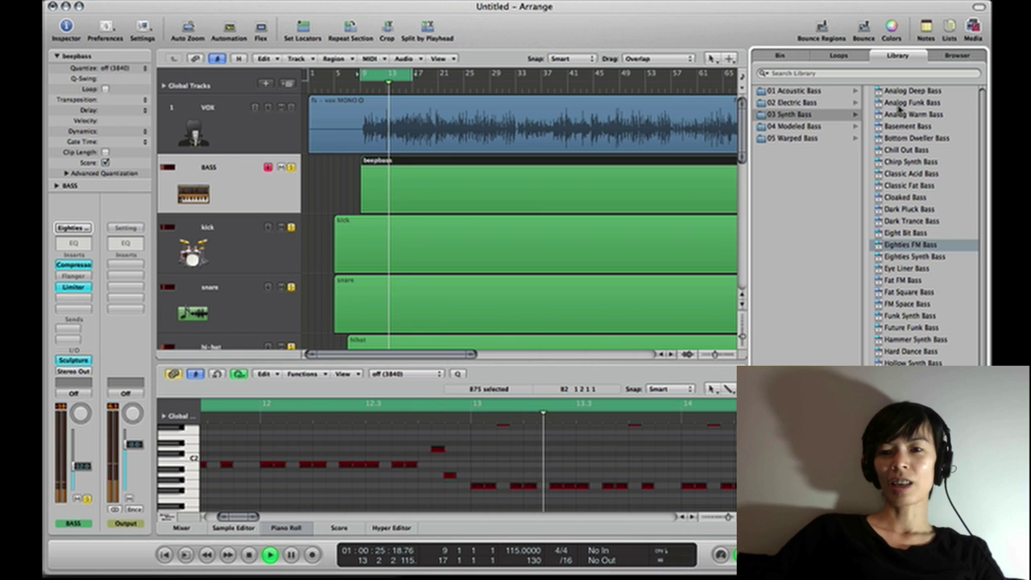
pyautogui.press('space')
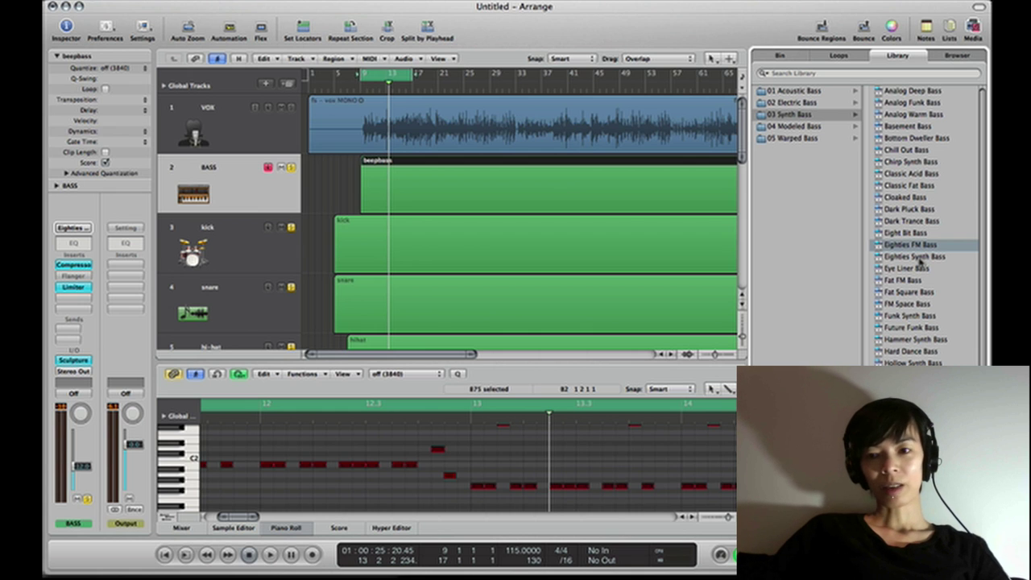
# - Restart playback of the cycled section and load the Eighties Synth Bass preset onto the BASS track
pyautogui.press('space')
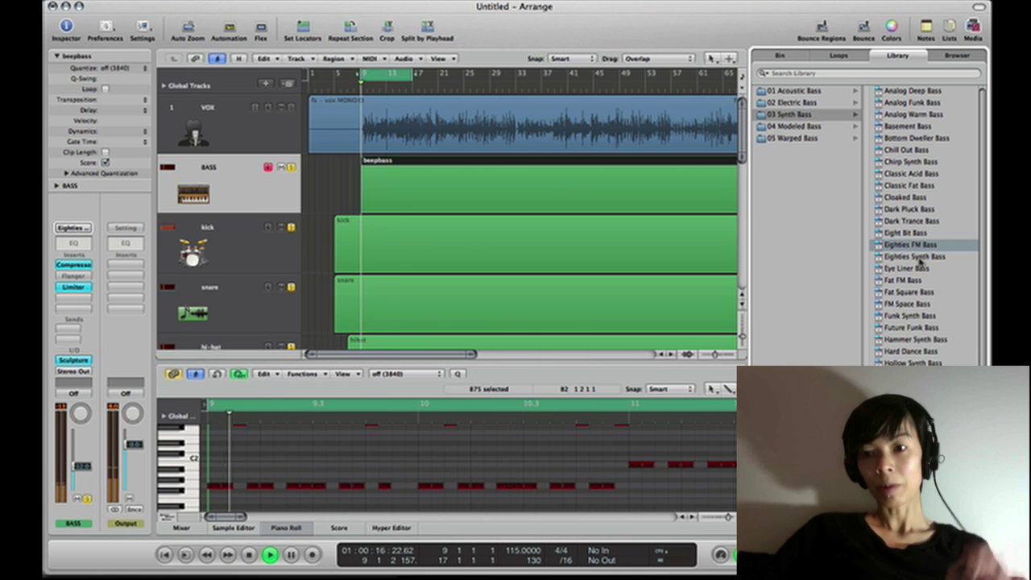
pyautogui.click(920, 258)
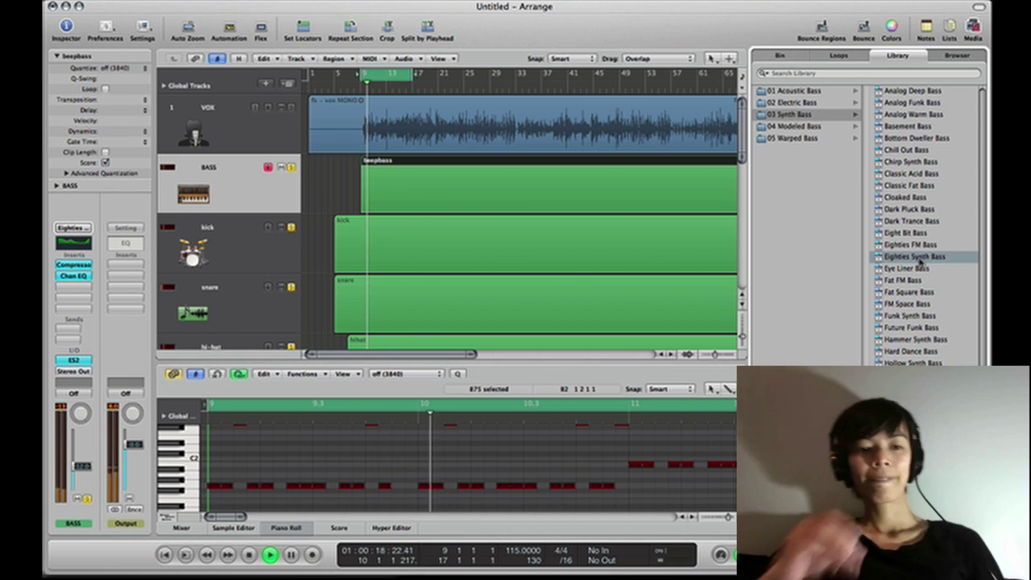
# - Audition the remaining Synth Bass presets on the BASS track in sequence, from Eye Liner Bass to Wide Bass, while the cycle plays
pyautogui.press('Down')
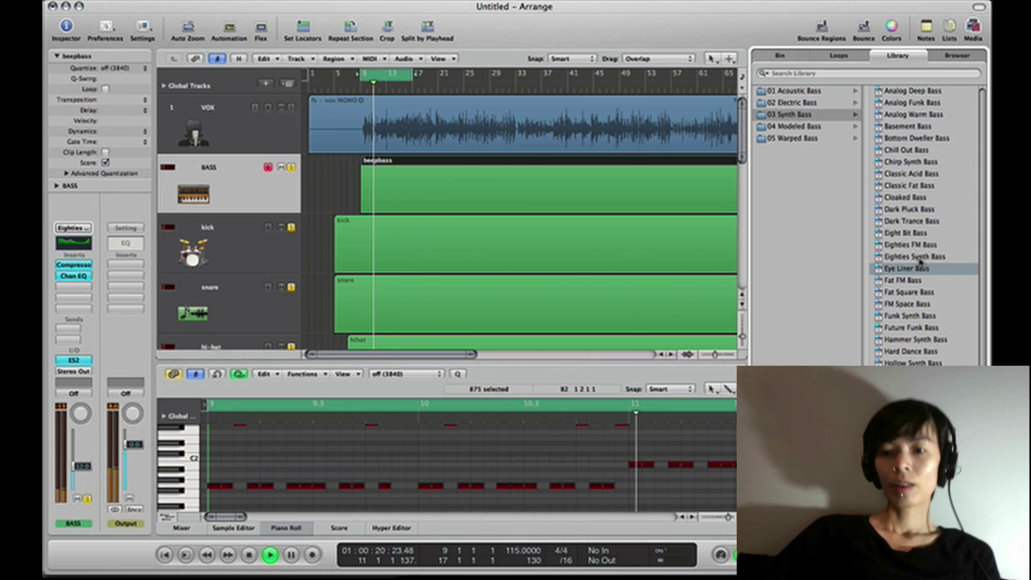
pyautogui.press('Down')
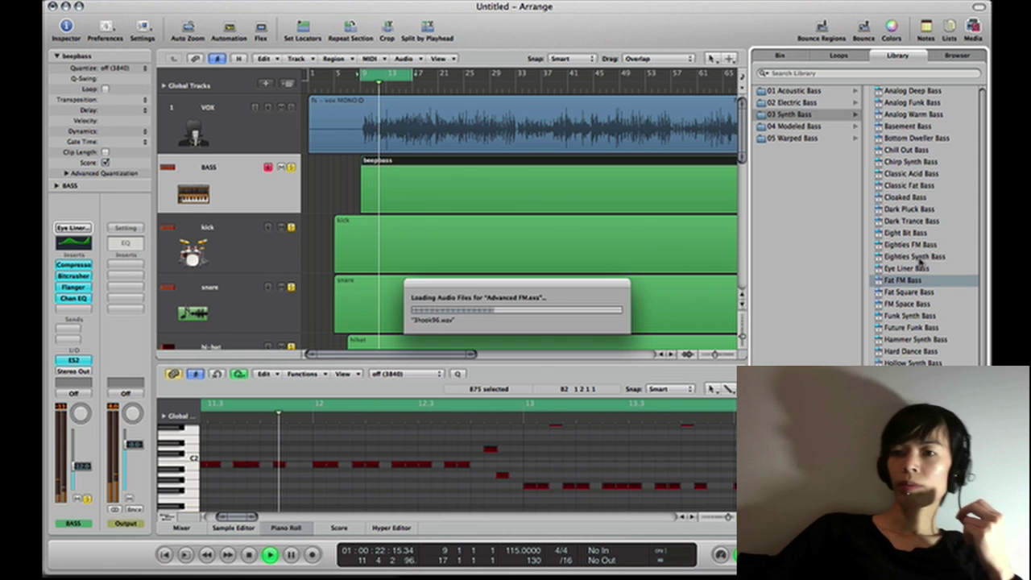
pyautogui.press('Down')
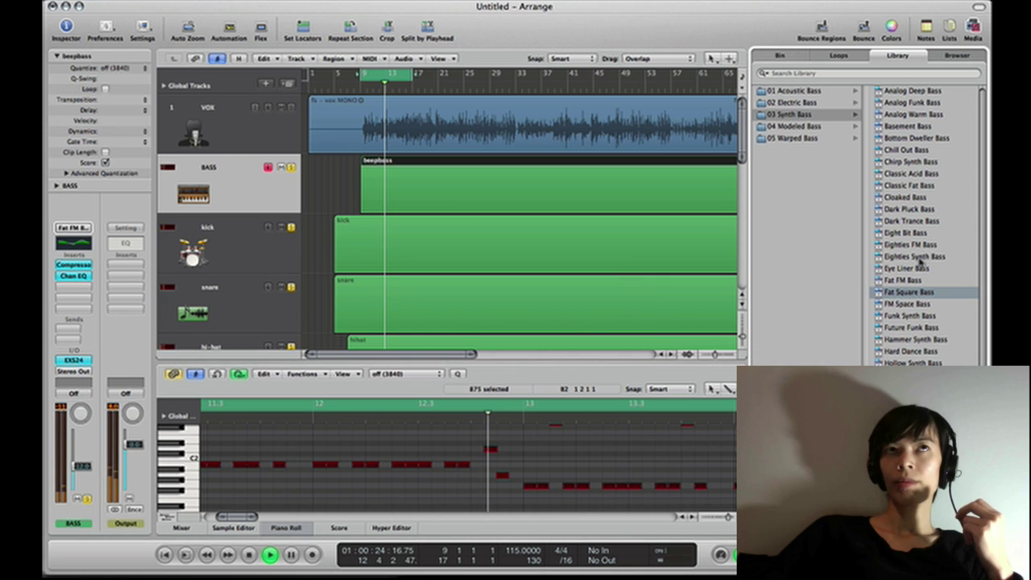
pyautogui.press('Down')
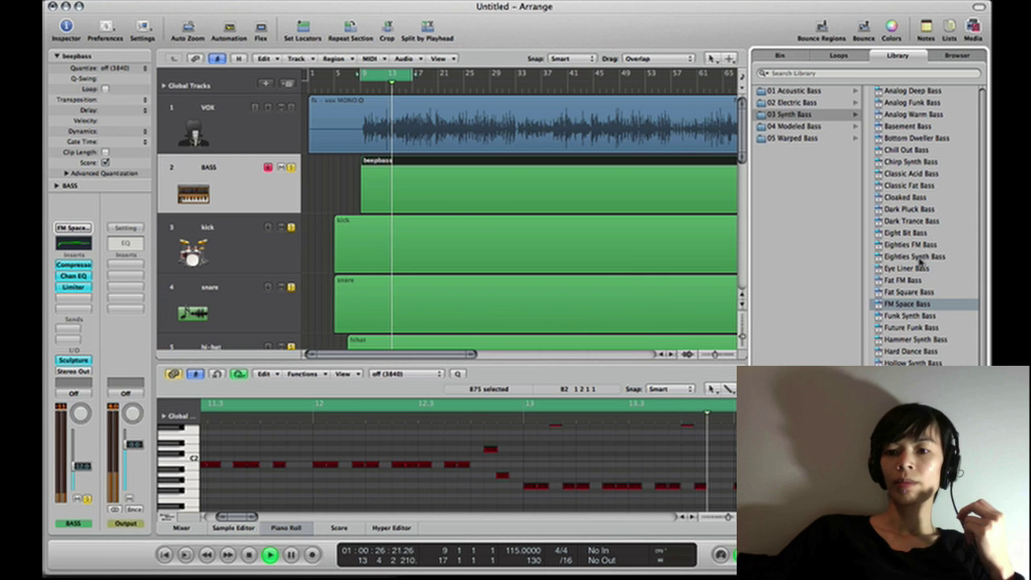
pyautogui.press('Down')
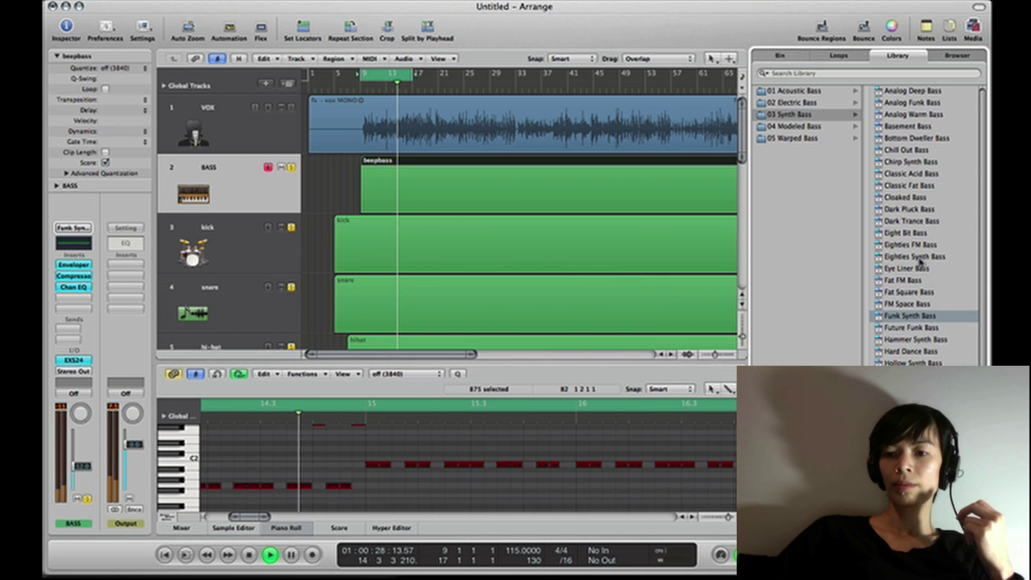
pyautogui.press('Down')
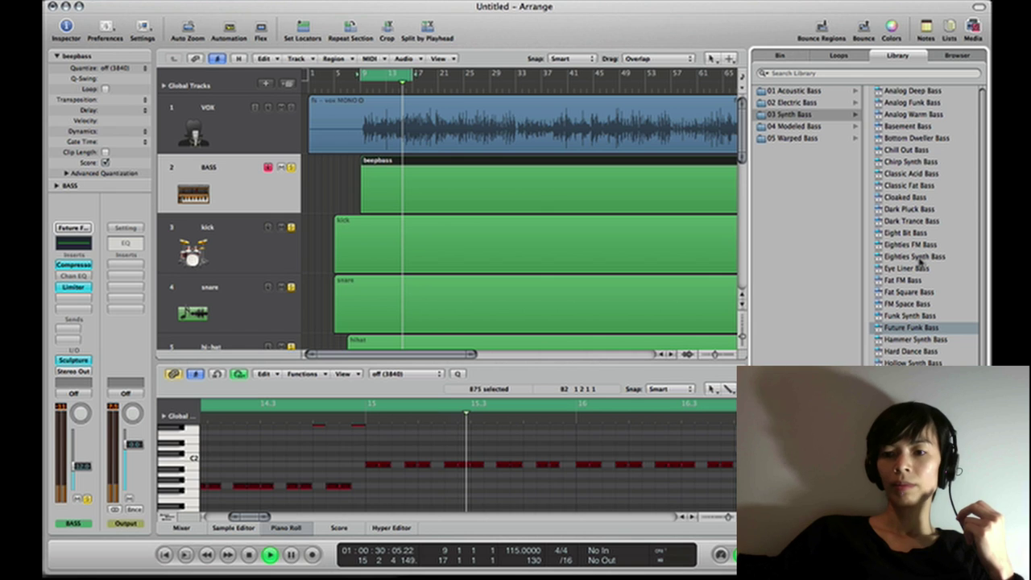
pyautogui.press('Down')
pyautogui.press('Down')
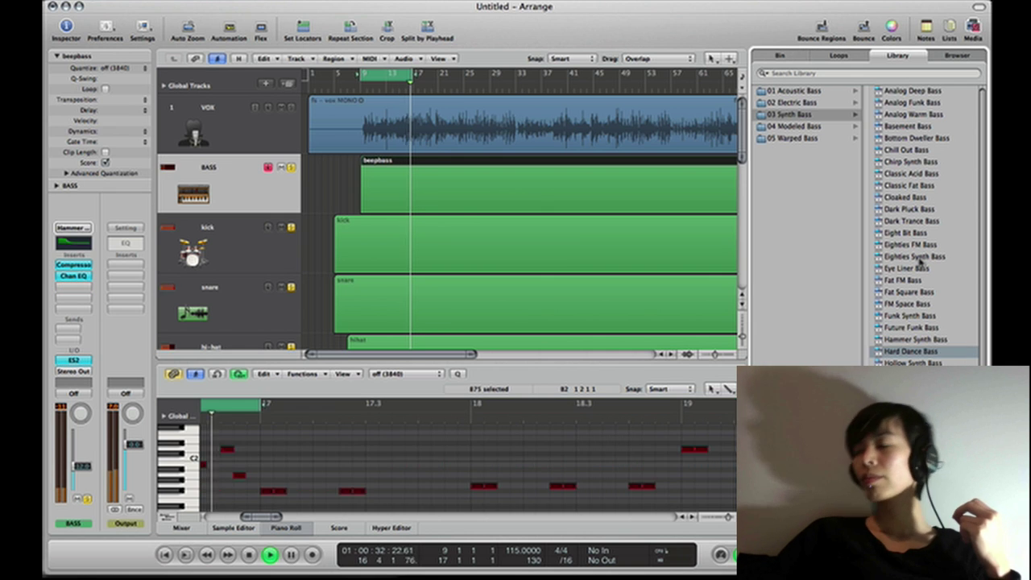
pyautogui.press('Down')
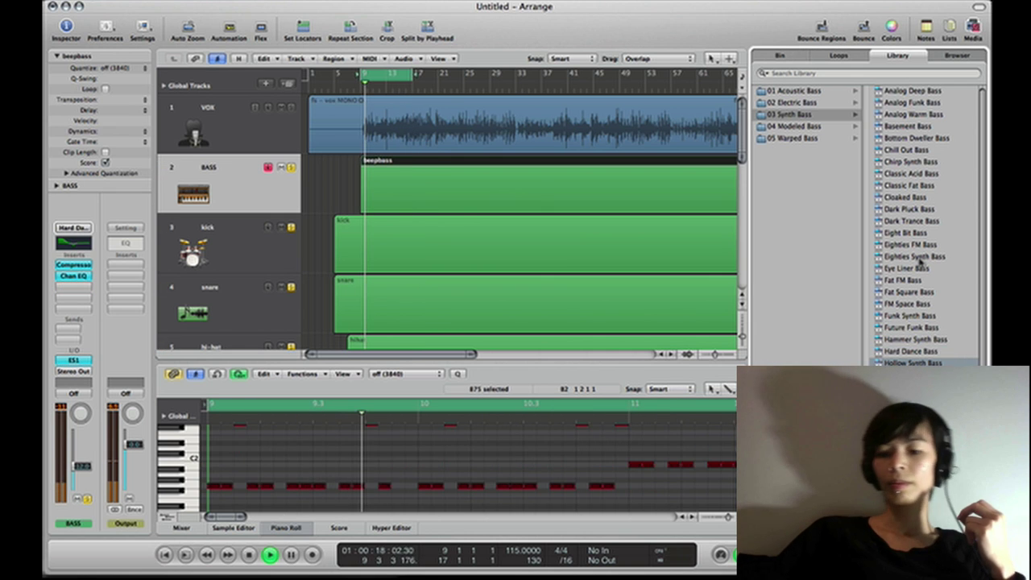
pyautogui.press('Down')
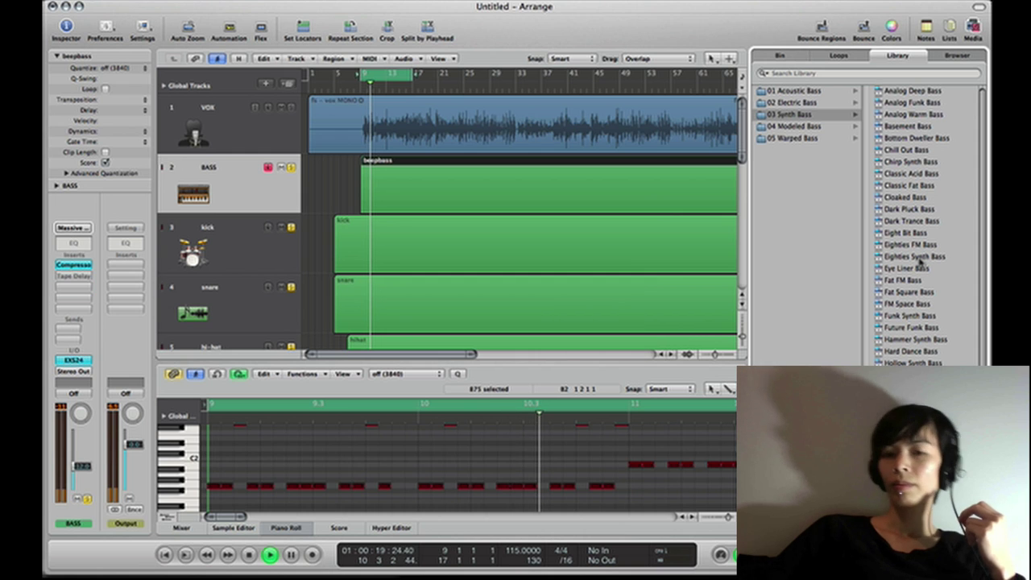
pyautogui.press('Down')
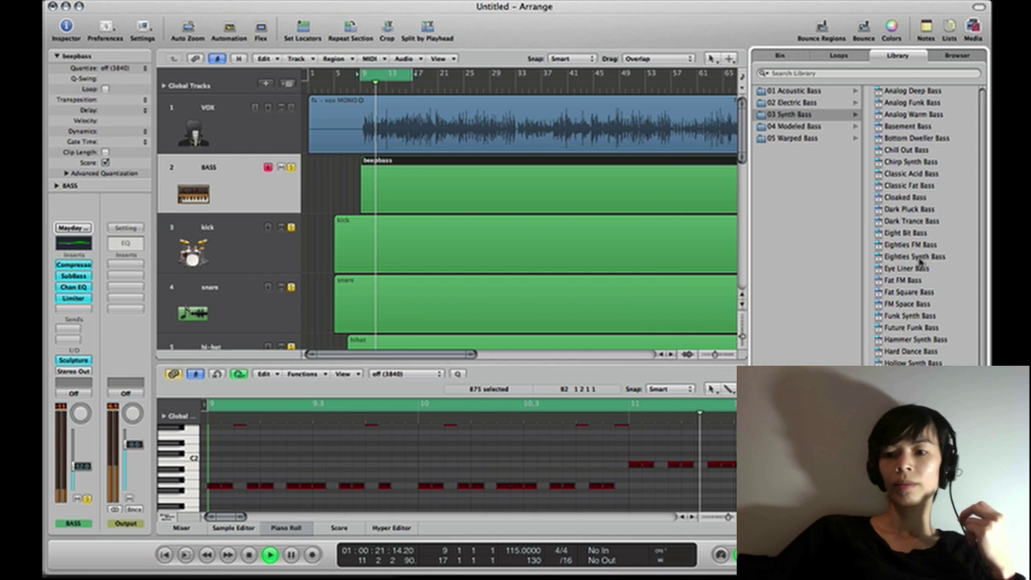
pyautogui.press('Down')
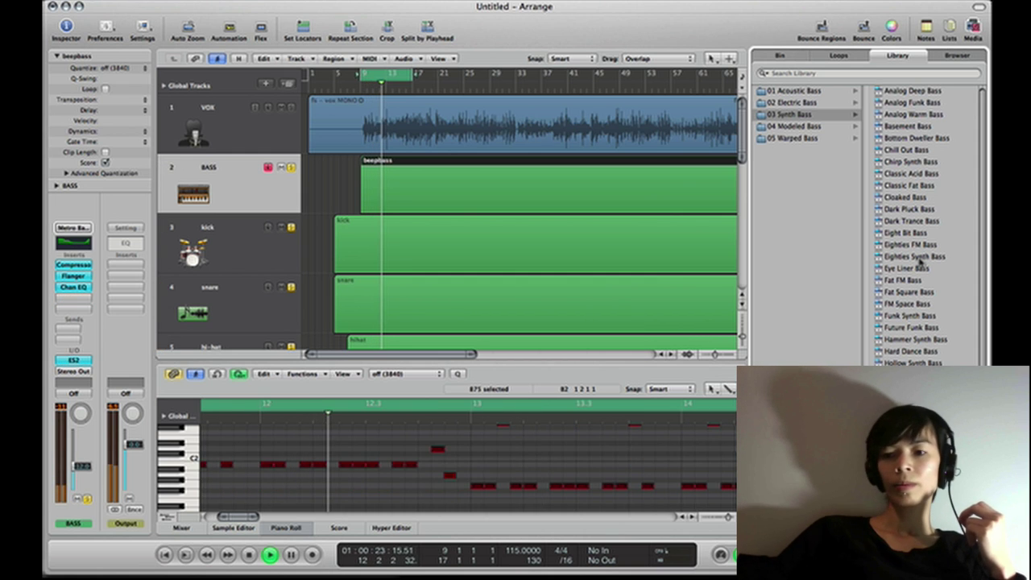
pyautogui.press('Down')
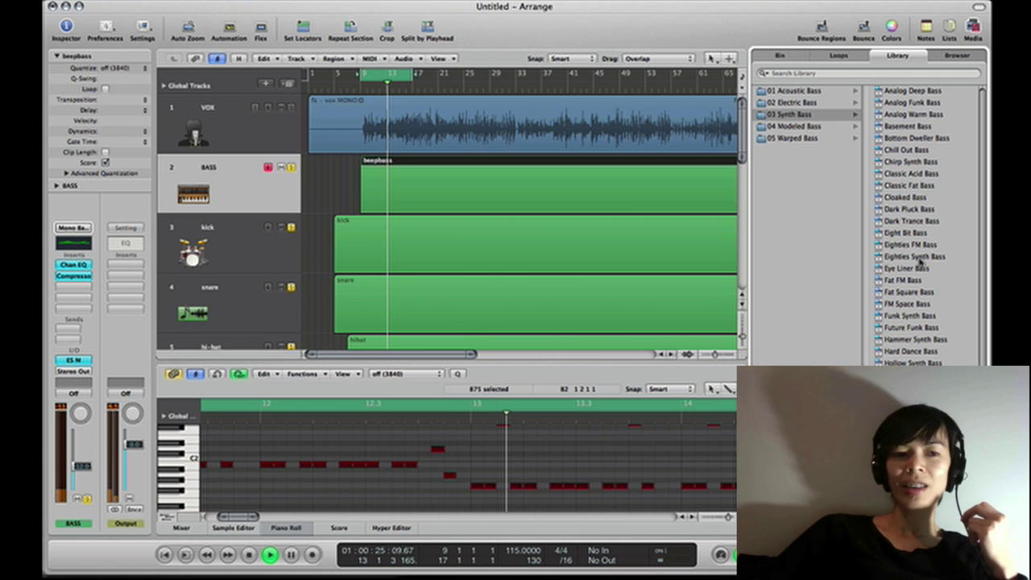
pyautogui.press('Down')
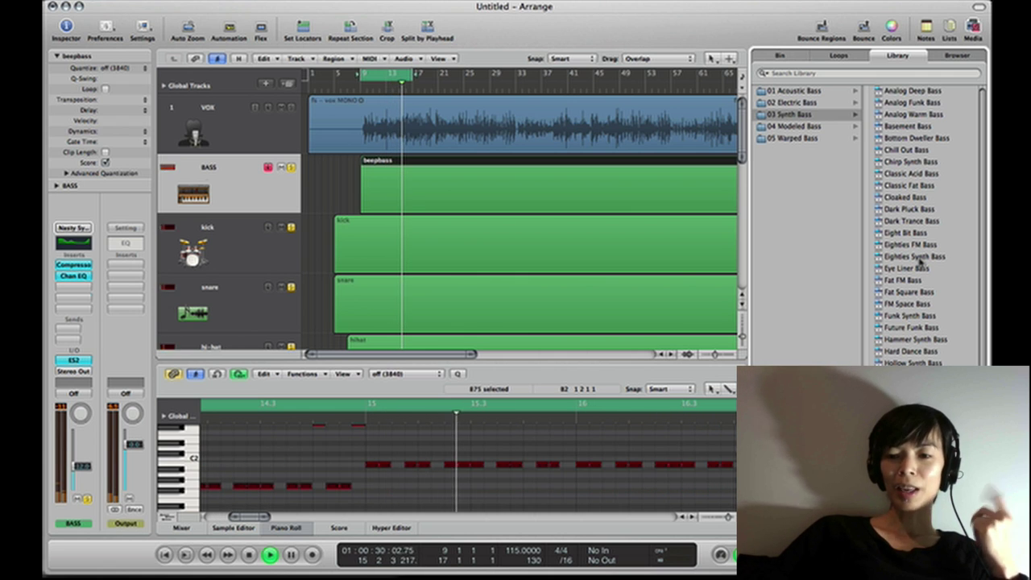
pyautogui.press('Down')
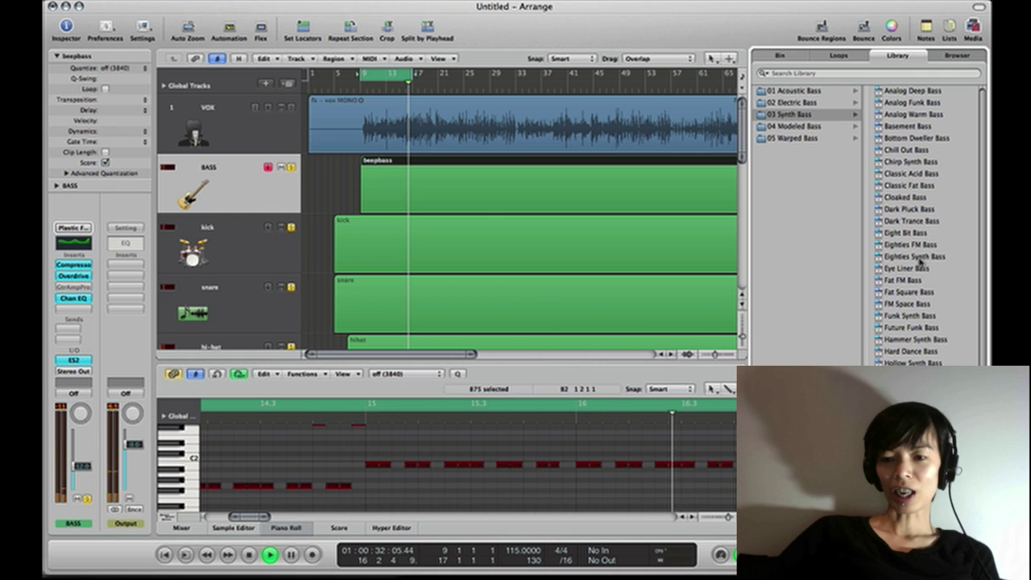
pyautogui.press('Down')
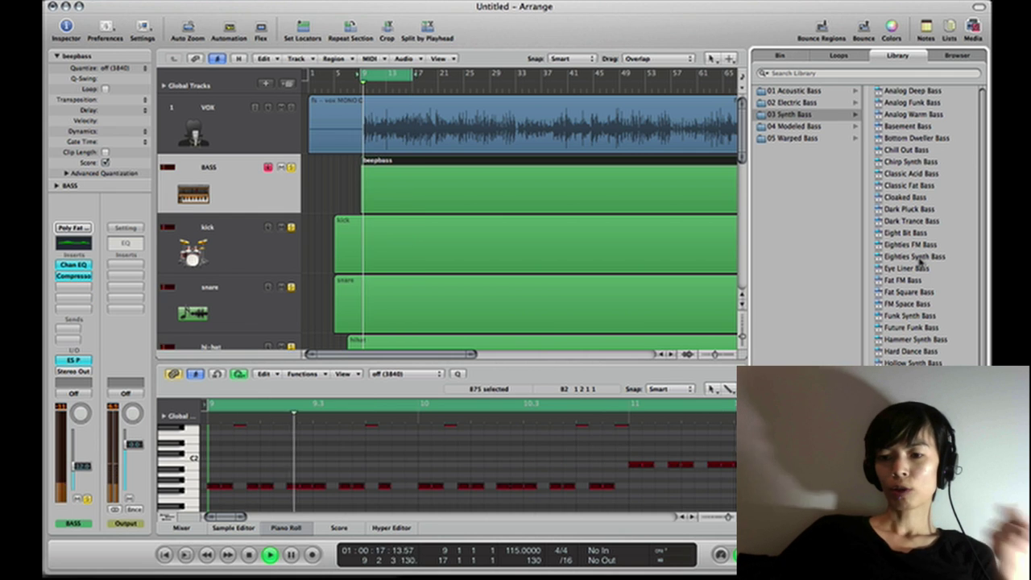
pyautogui.press('Down')
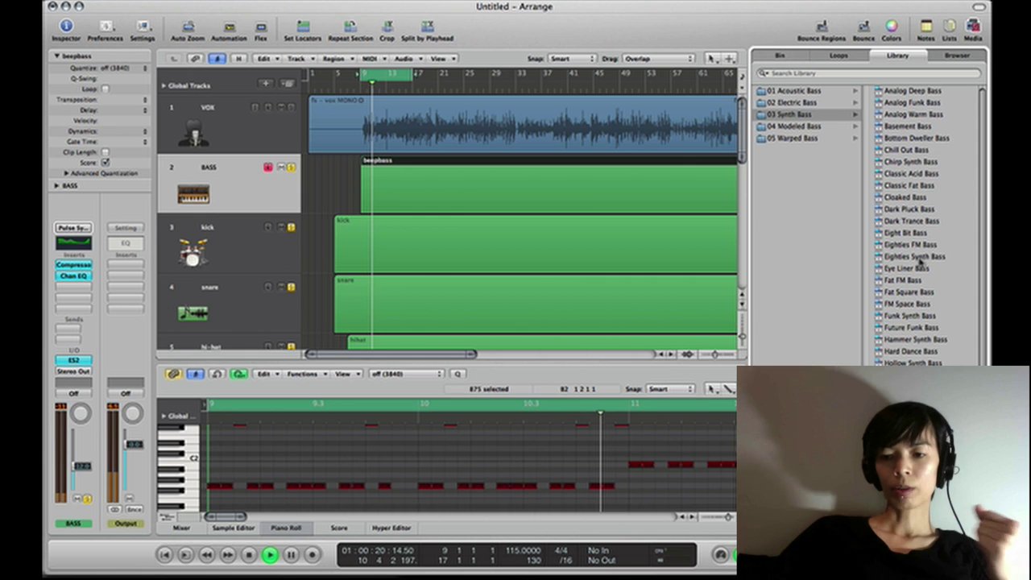
pyautogui.press('Down')
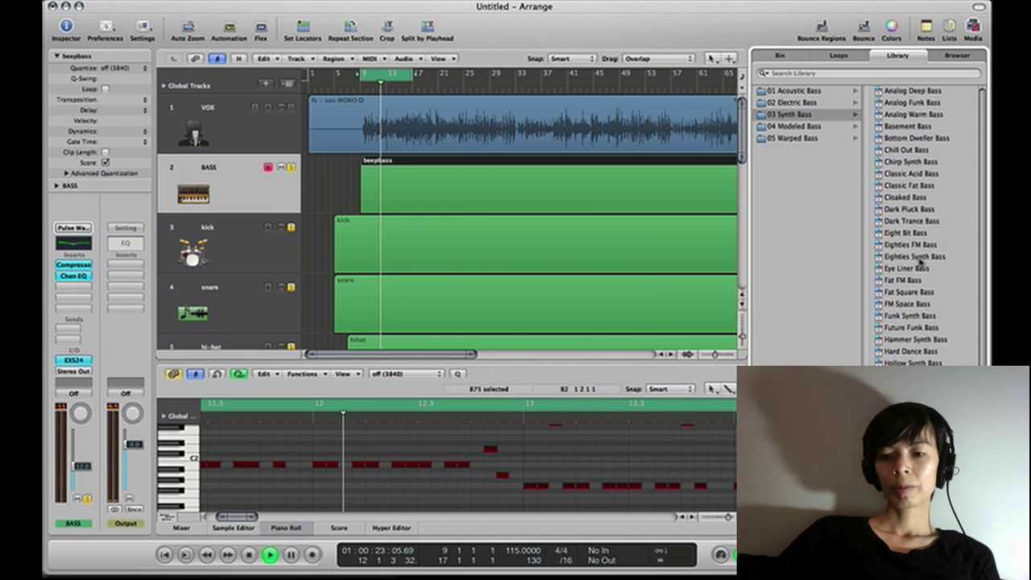
pyautogui.press('Down')
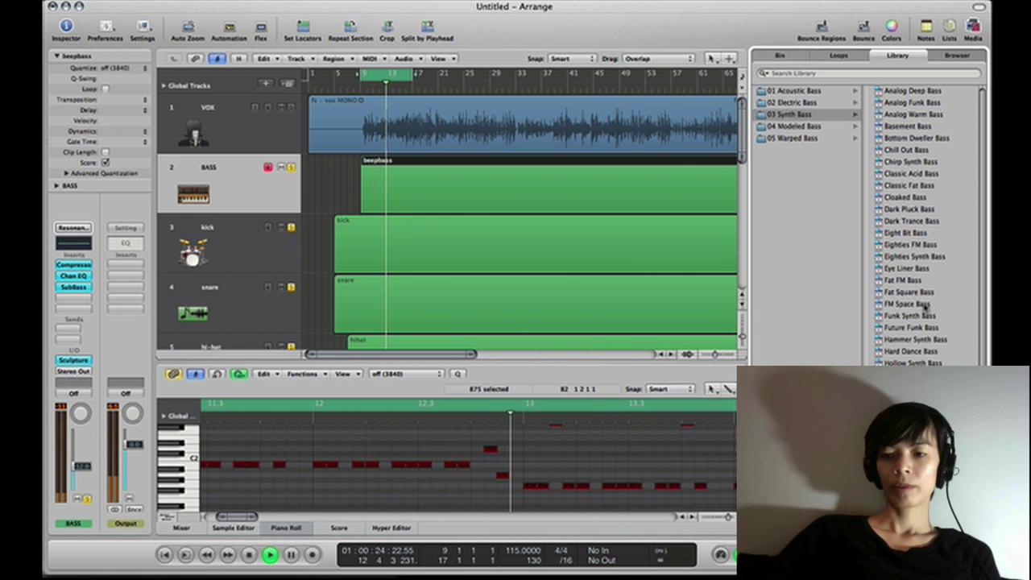
pyautogui.scroll(-4, 925, 307)
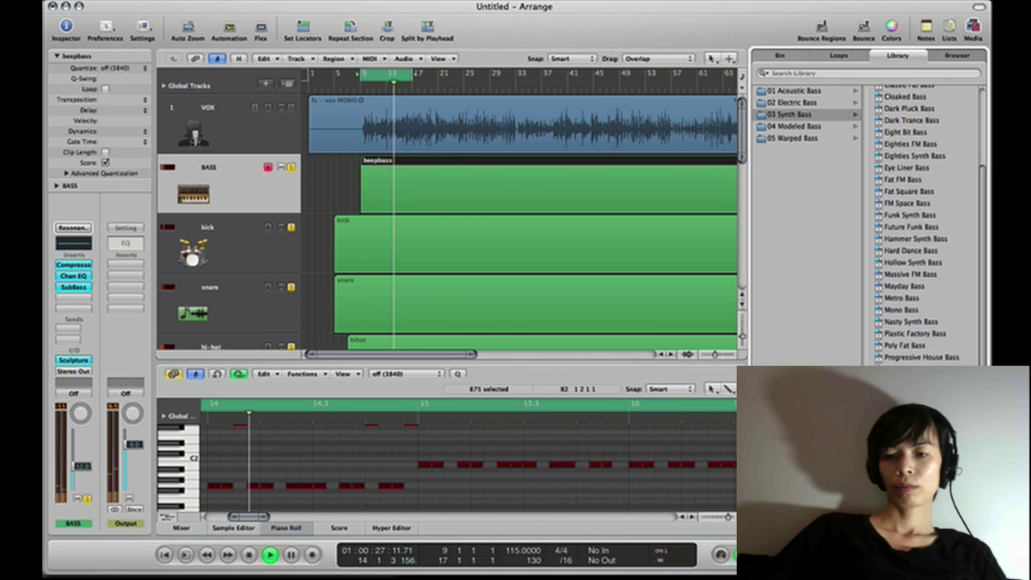
pyautogui.press('Down')
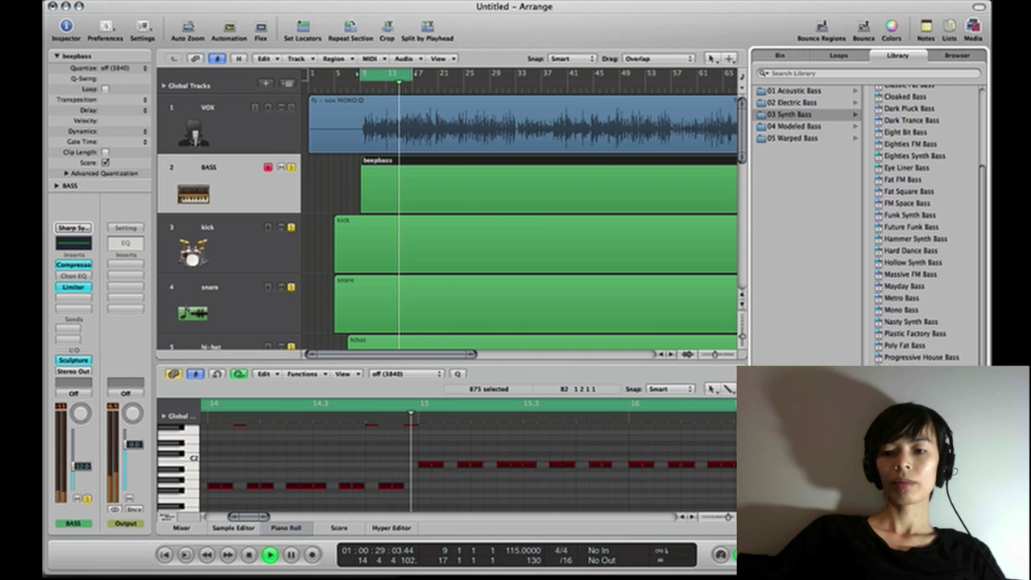
pyautogui.press('Down')
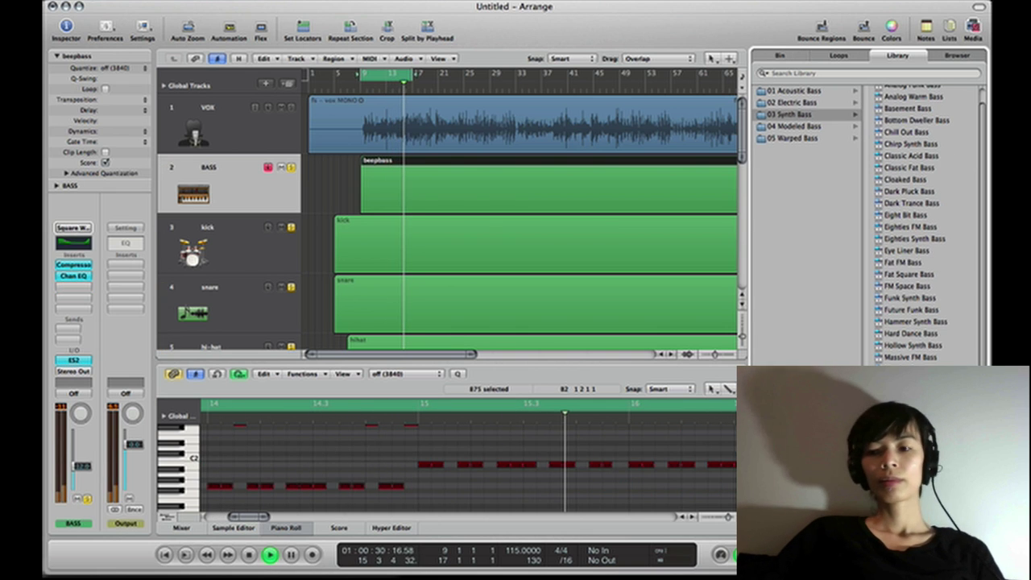
pyautogui.press('Down')
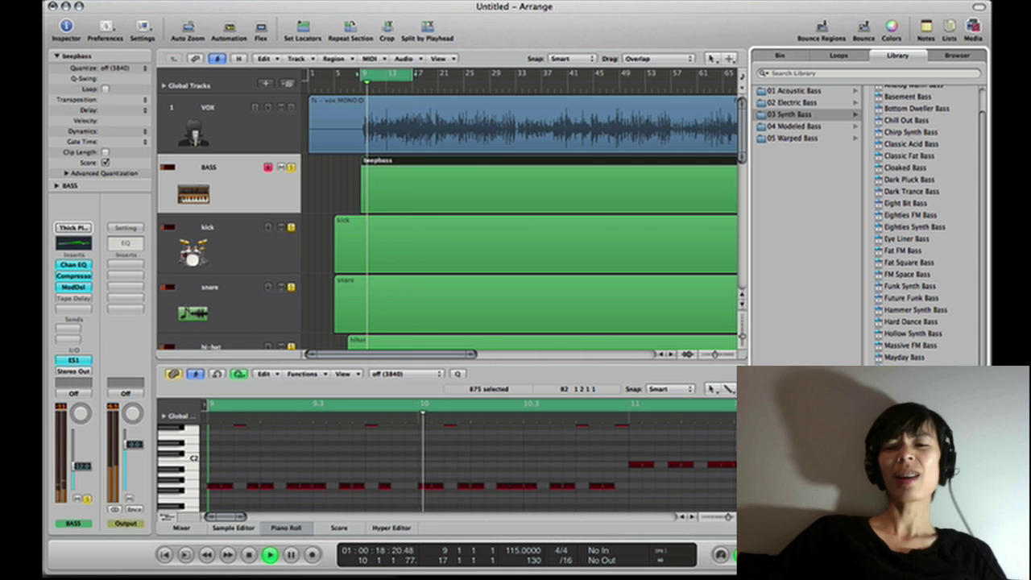
pyautogui.press('Down')
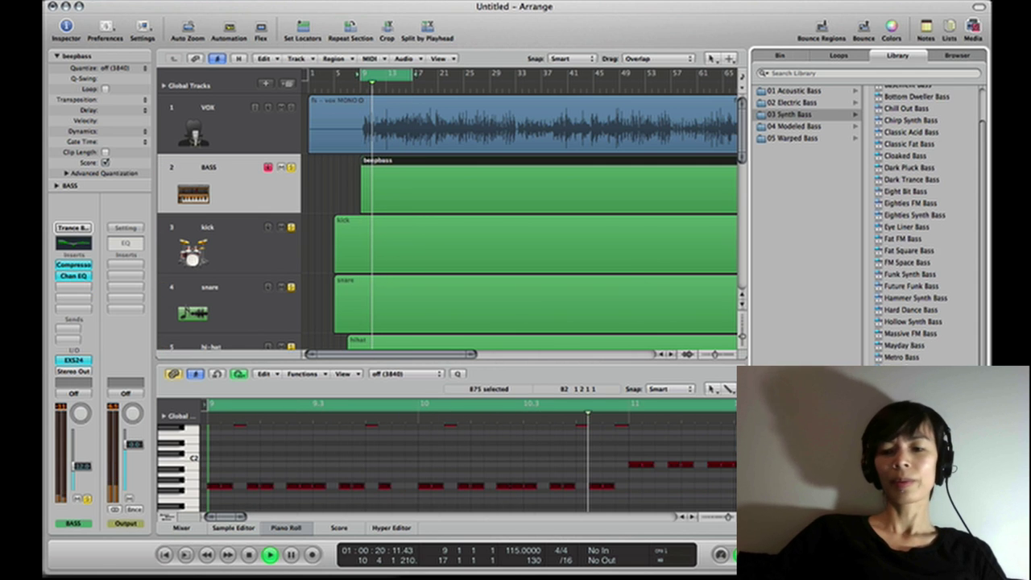
pyautogui.press('Down')
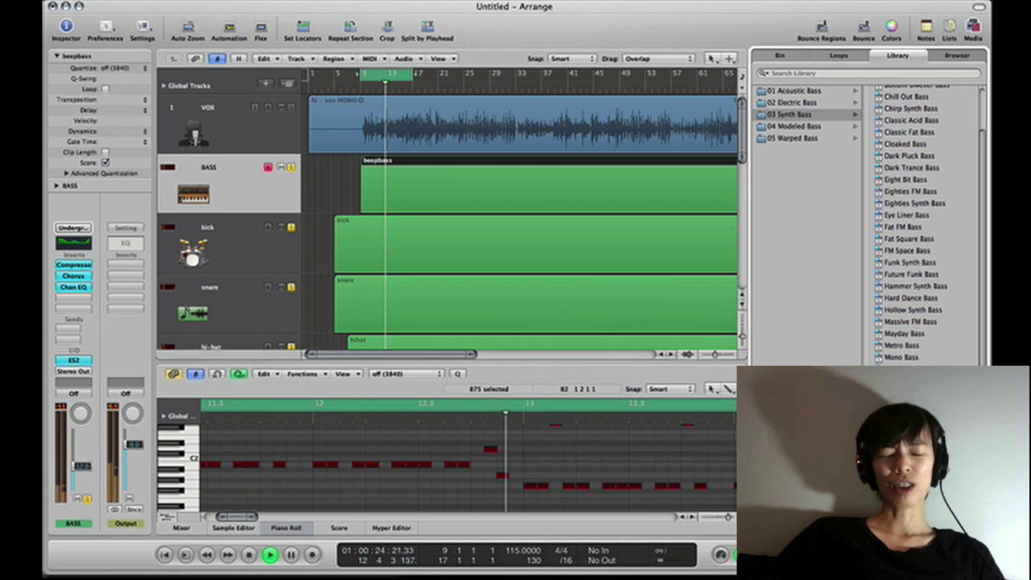
pyautogui.press('Down')
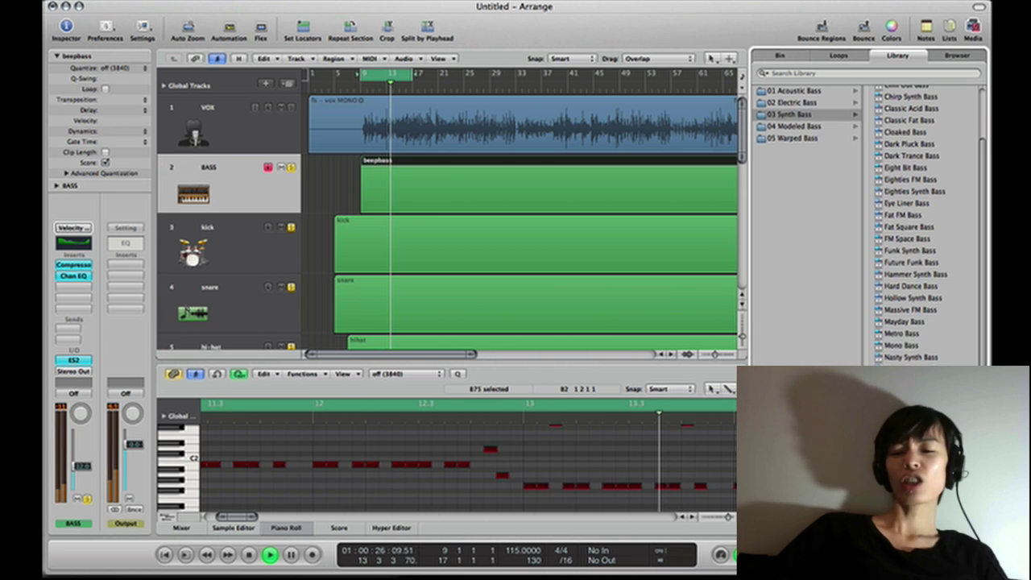
pyautogui.press('Down')
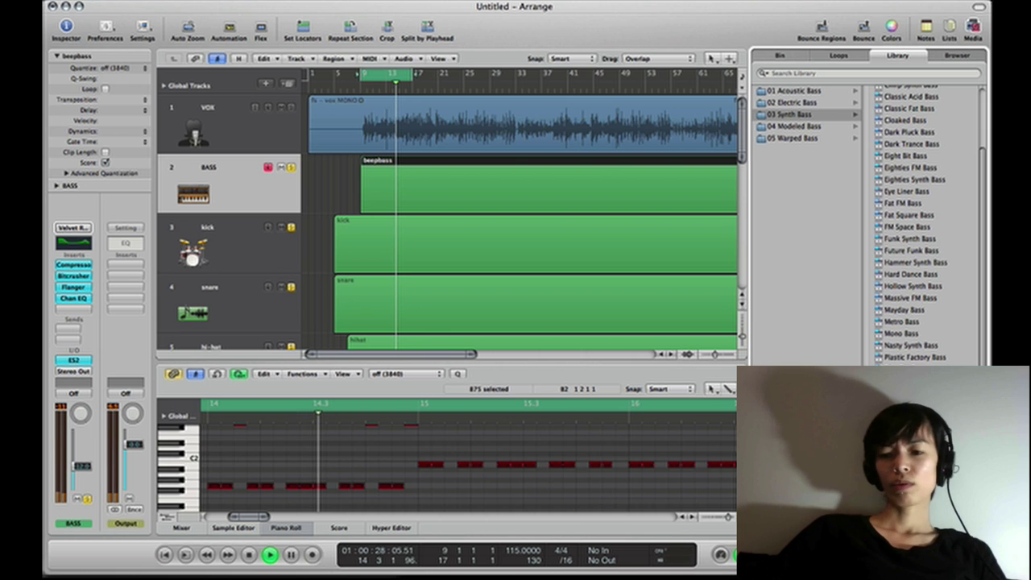
pyautogui.press('Down')
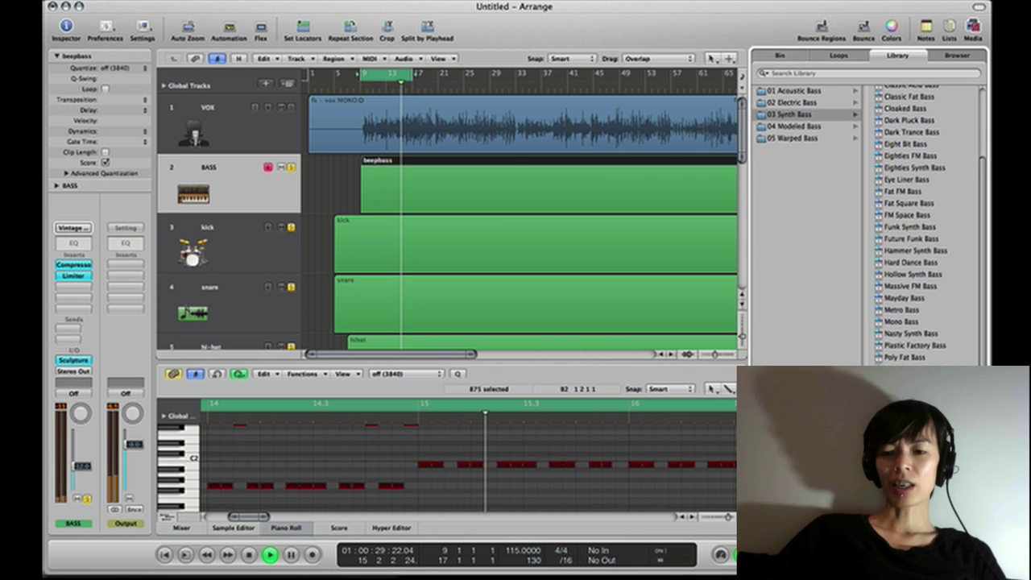
pyautogui.press('Down')
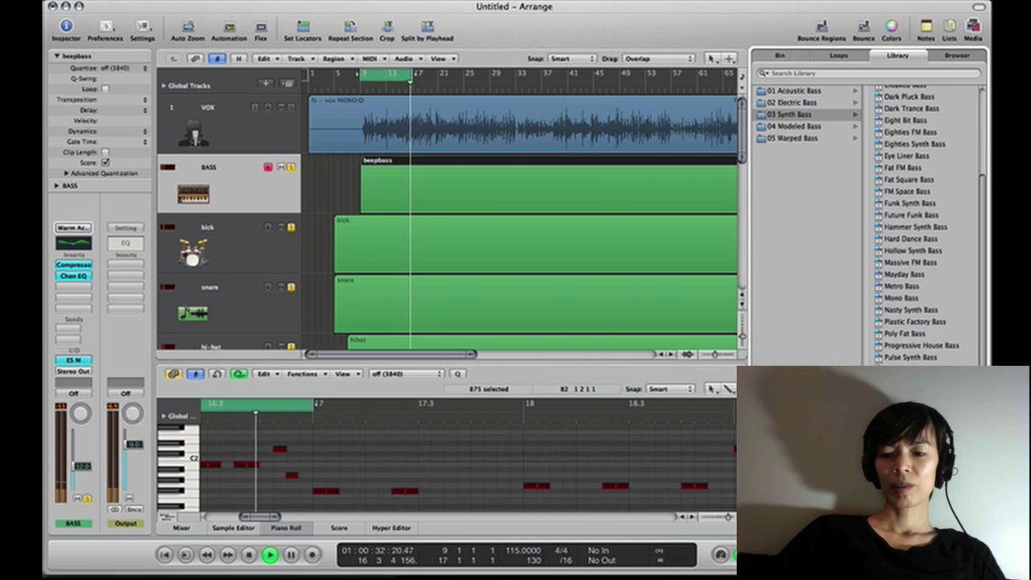
pyautogui.press('Down')
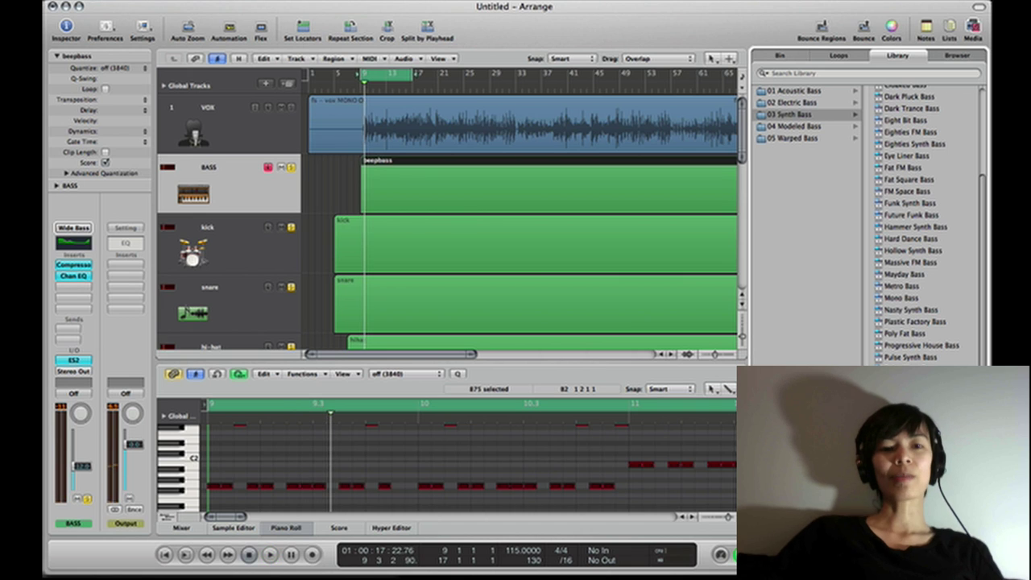
# - Load the Analog Deep Bass preset onto the BASS track and play the cycled section briefly to check its sound
pyautogui.scroll(5, 926, 226)
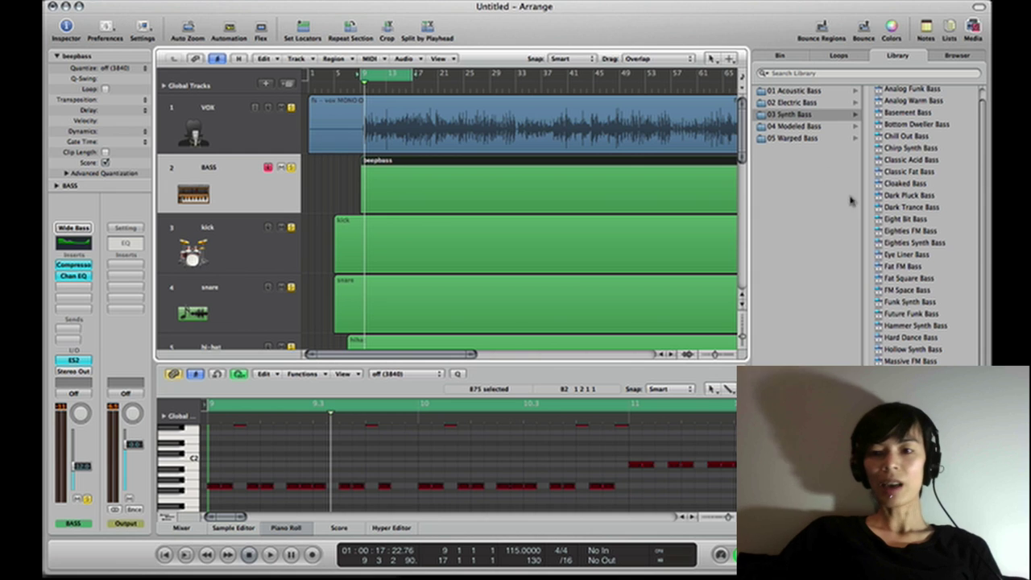
pyautogui.scroll(-1, 935, 318)
pyautogui.scroll(-1, 934, 318)
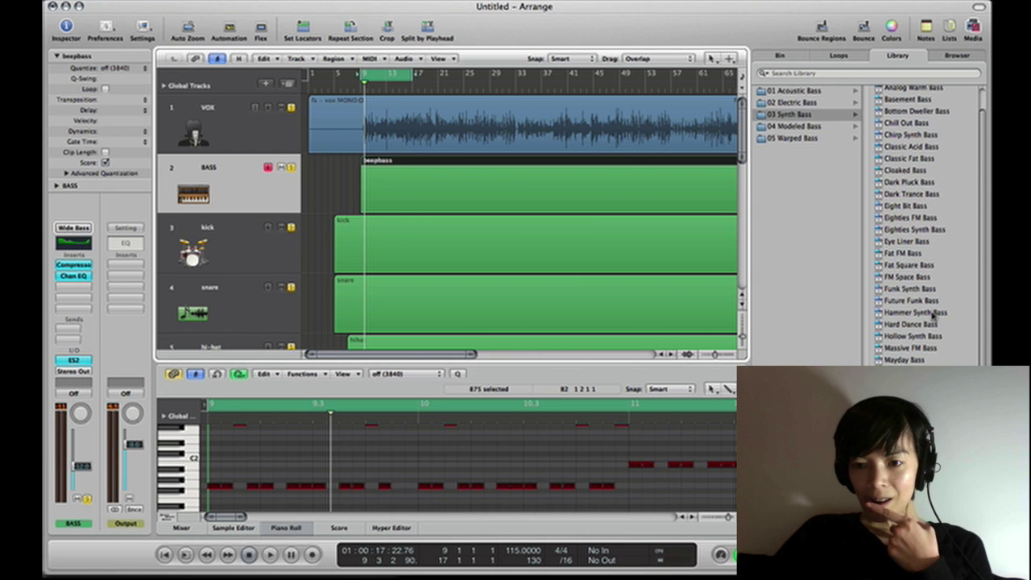
pyautogui.scroll(-3, 934, 318)
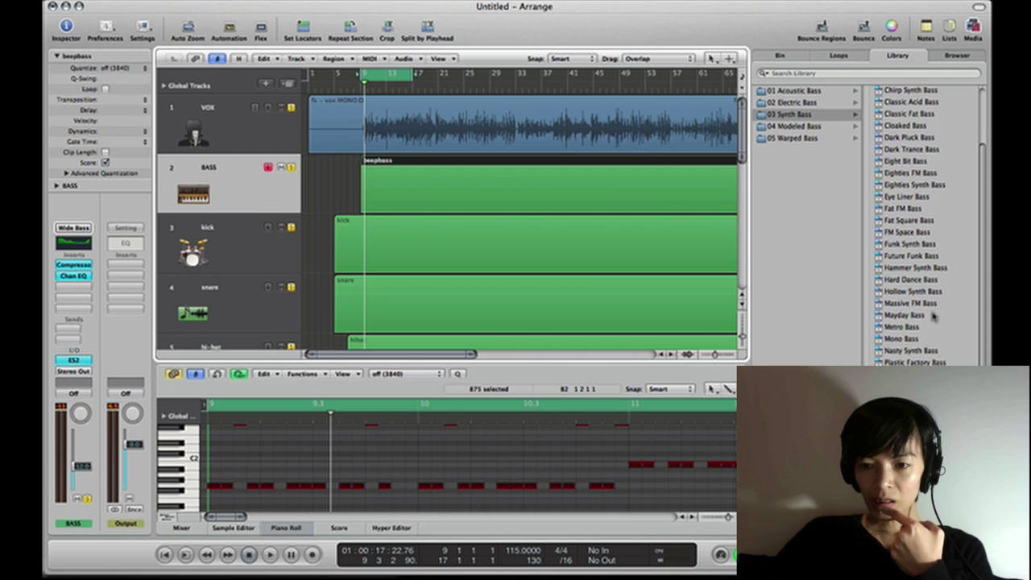
pyautogui.scroll(2, 934, 318)
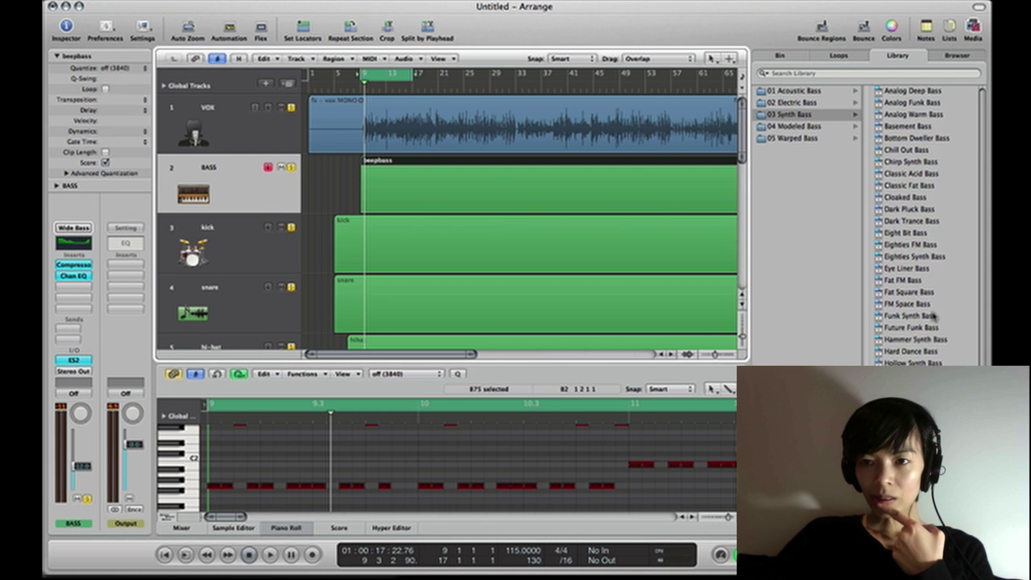
pyautogui.scroll(-4, 934, 318)
pyautogui.scroll(-2, 935, 317)
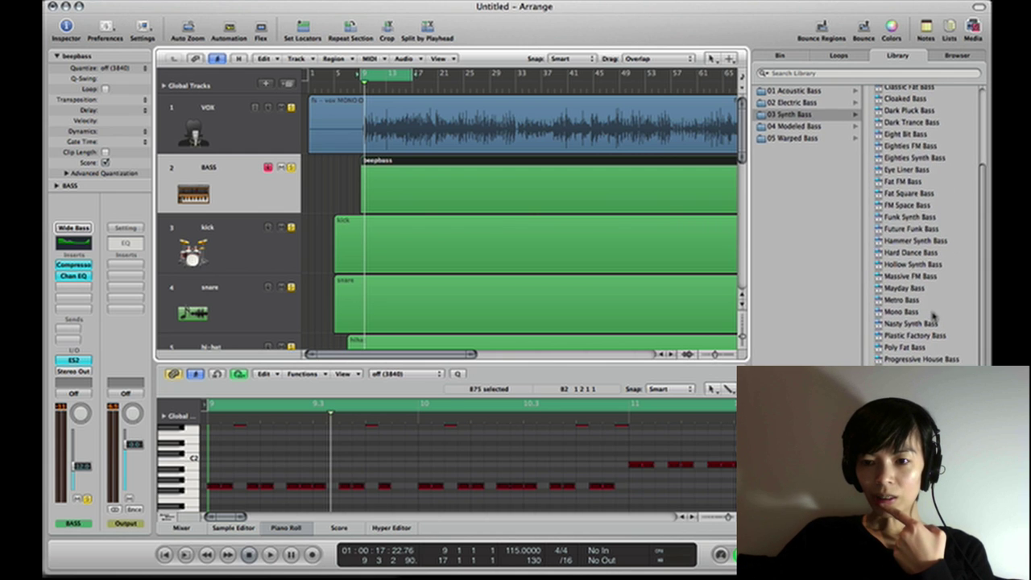
pyautogui.scroll(5, 935, 316)
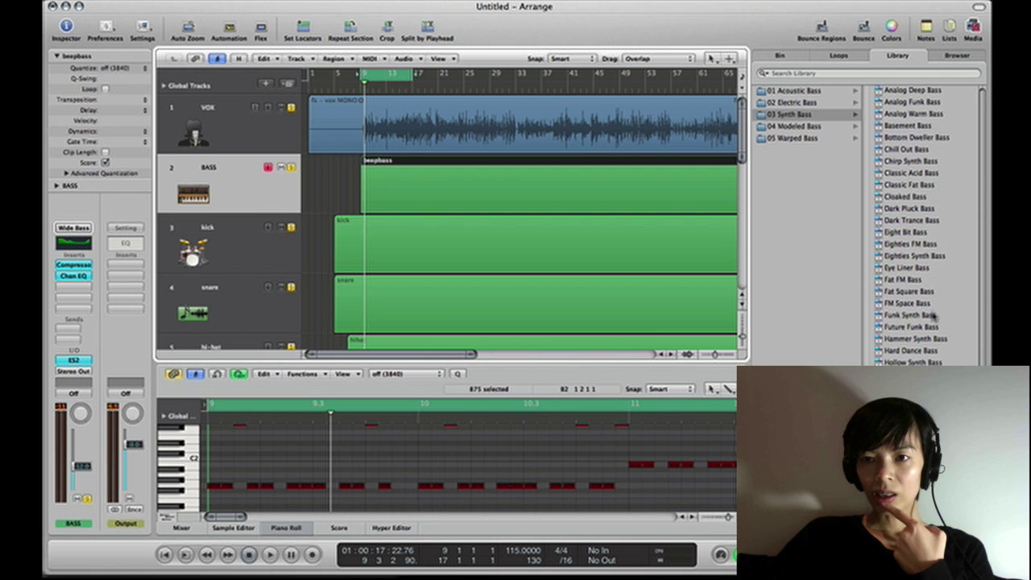
pyautogui.click(920, 95)
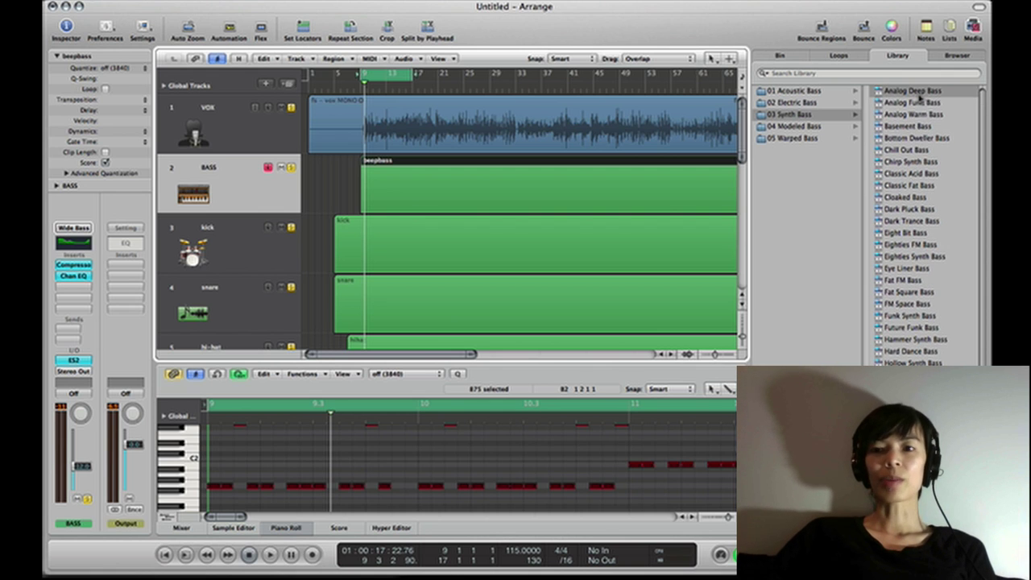
pyautogui.press('space')
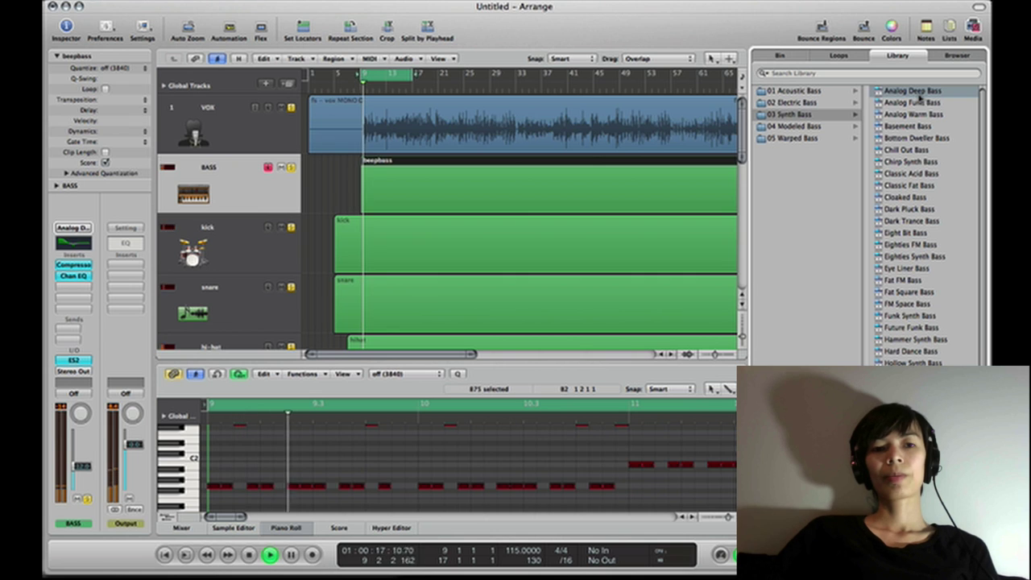
pyautogui.press('space')
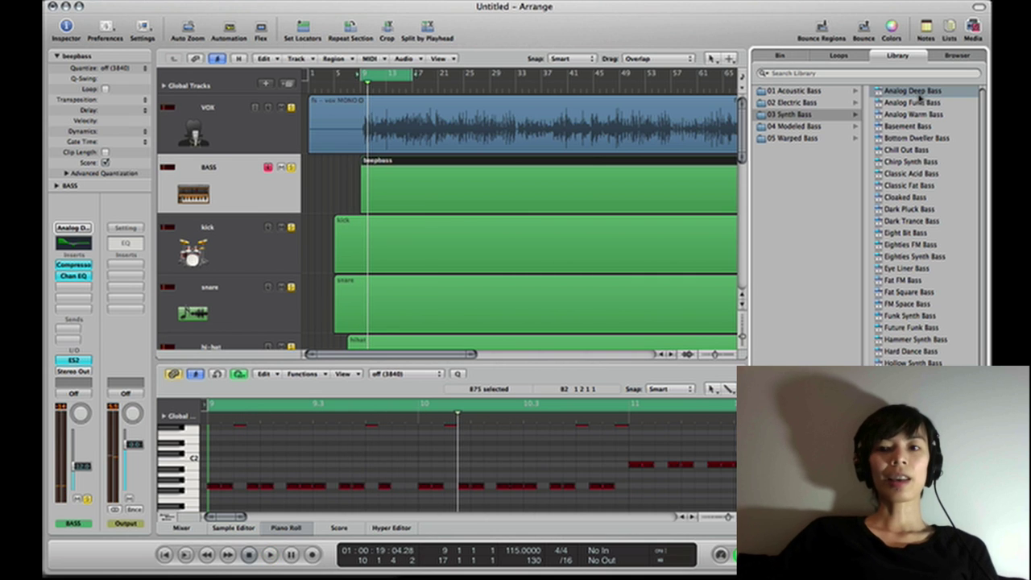
# - Open the ES2 synthesizer on the BASS channel, examine its controls and close it again
pyautogui.click(292, 177)
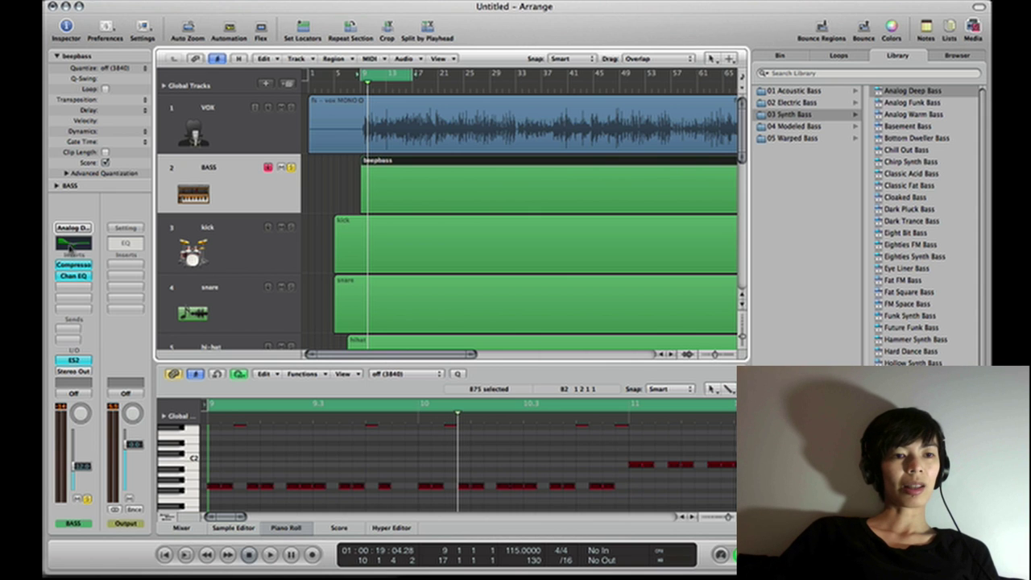
pyautogui.click(73, 361)
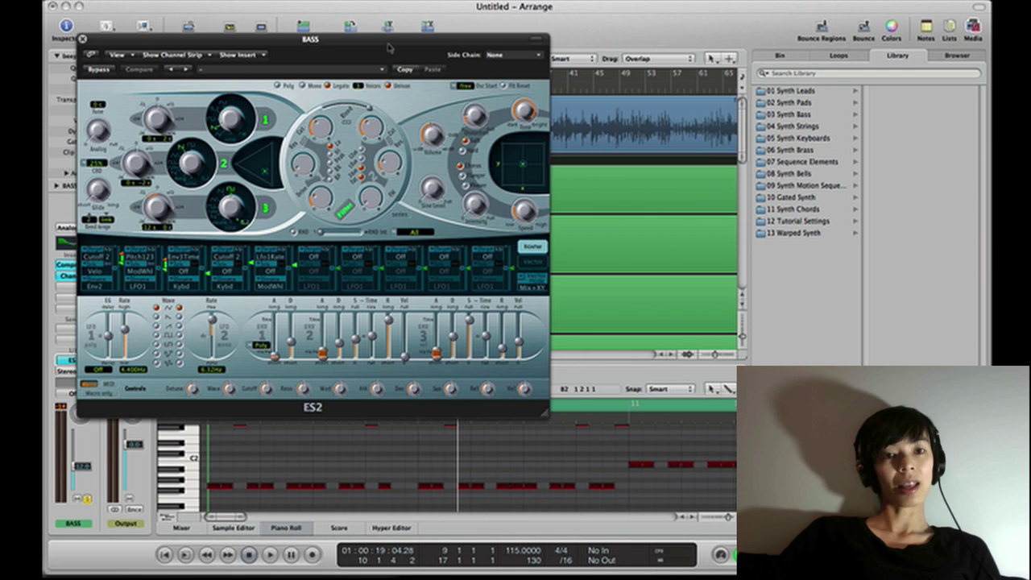
pyautogui.moveTo(388, 48); pyautogui.dragTo(608, 38)
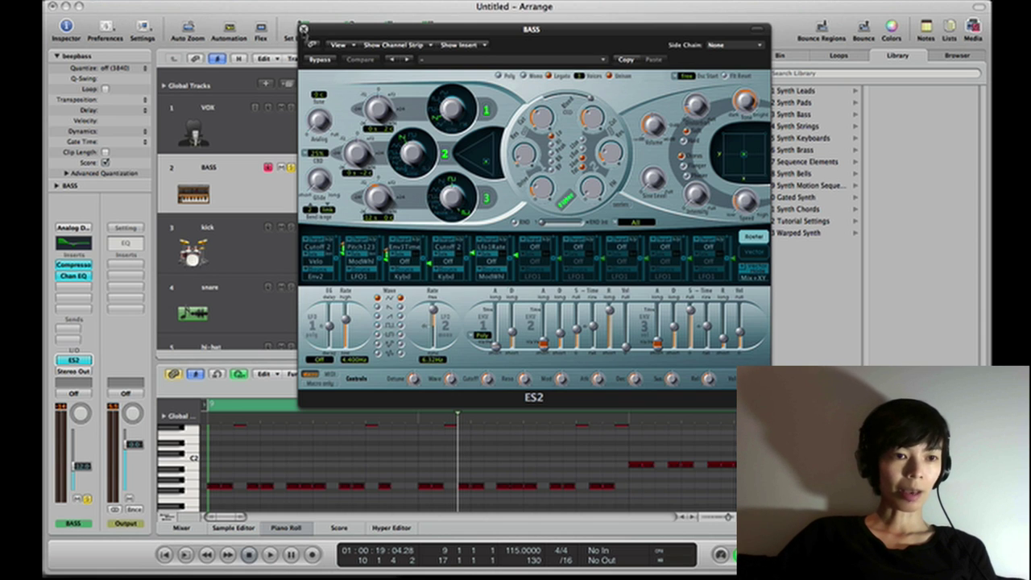
pyautogui.click(302, 30)
# - Insert a stereo Direction Mixer in the BASS channel's free slot below the Channel EQ
pyautogui.click(80, 296)
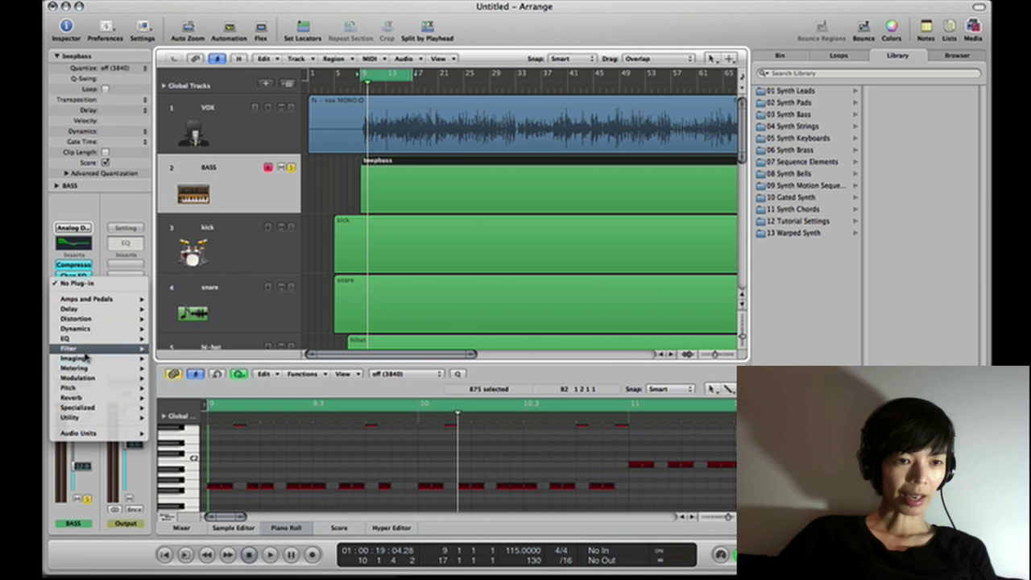
pyautogui.moveTo(86, 357)
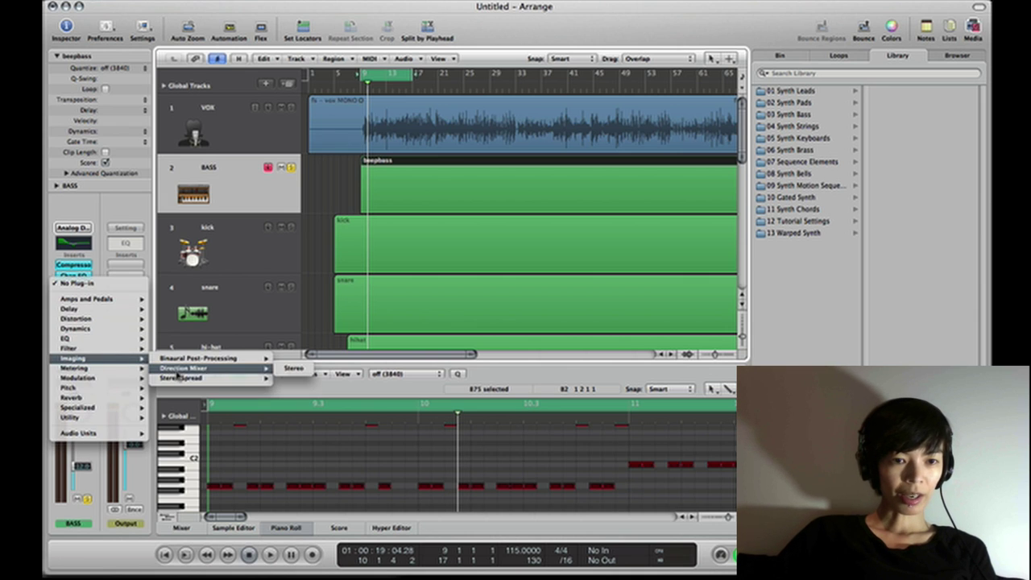
pyautogui.click(296, 370)
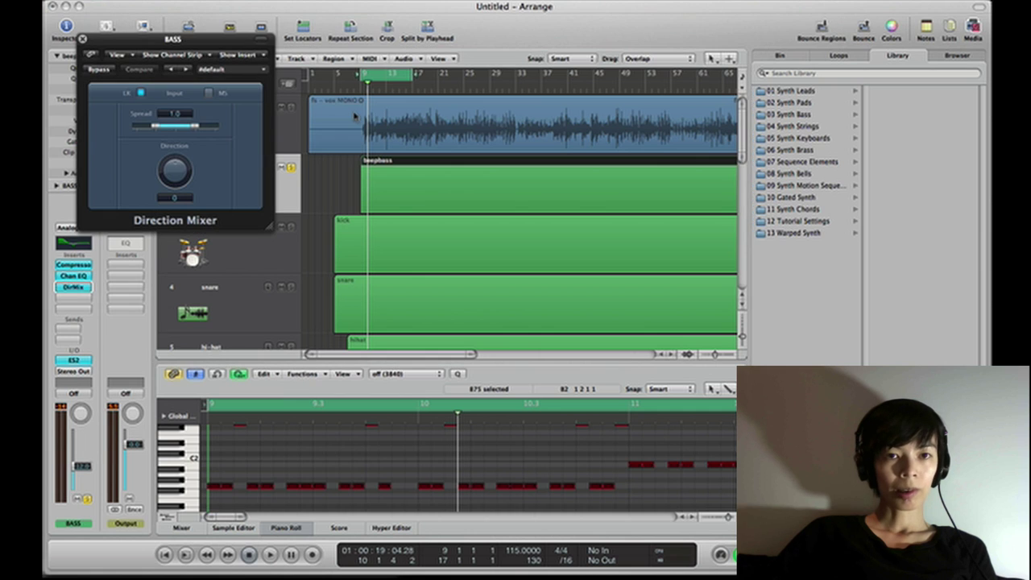
# - Narrow the Direction Mixer's spread to 0.2 while the cycled section plays, and close the plug-in
pyautogui.press('space')
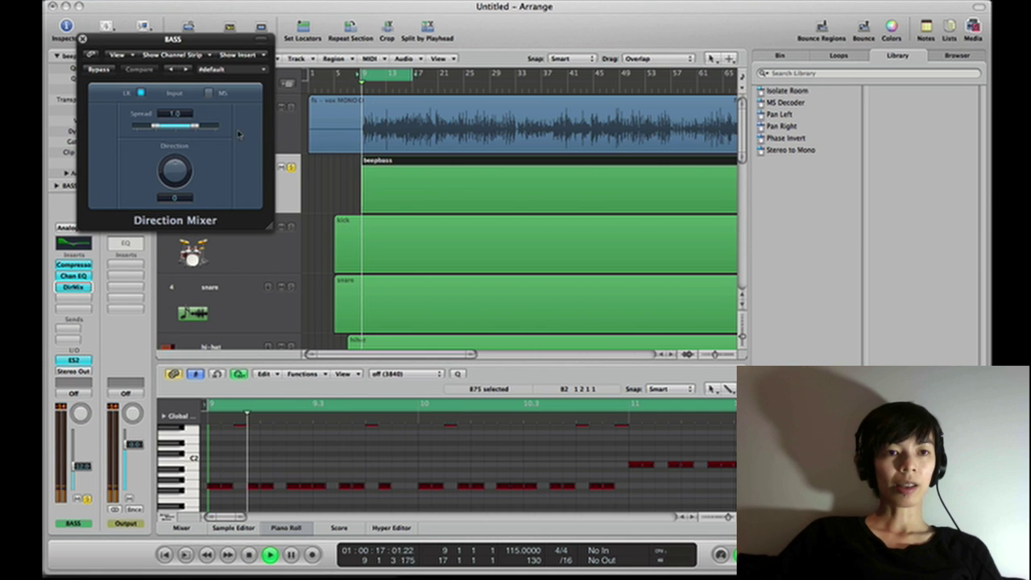
pyautogui.moveTo(198, 132); pyautogui.dragTo(182, 134)
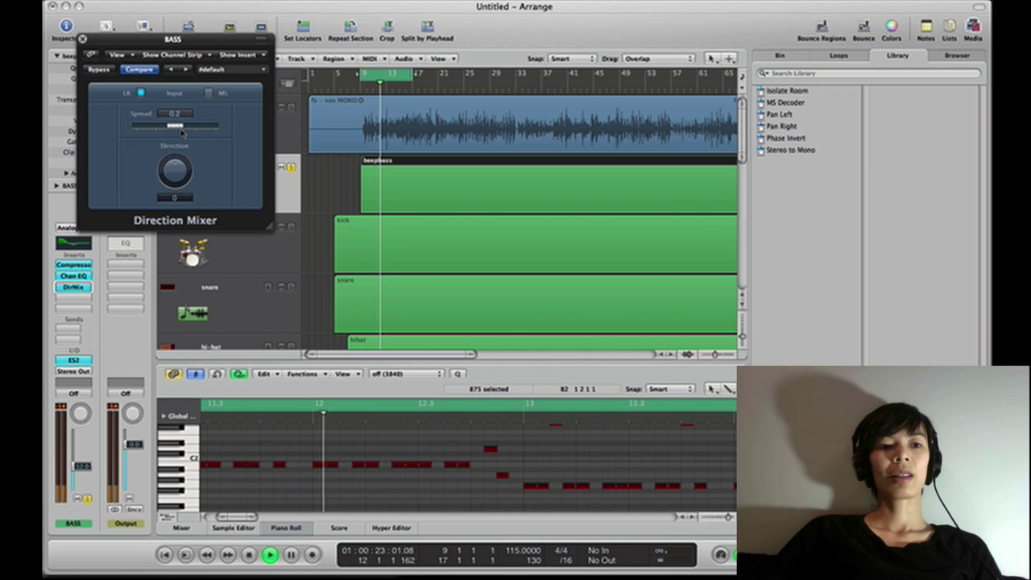
pyautogui.moveTo(183, 134); pyautogui.dragTo(183, 135)
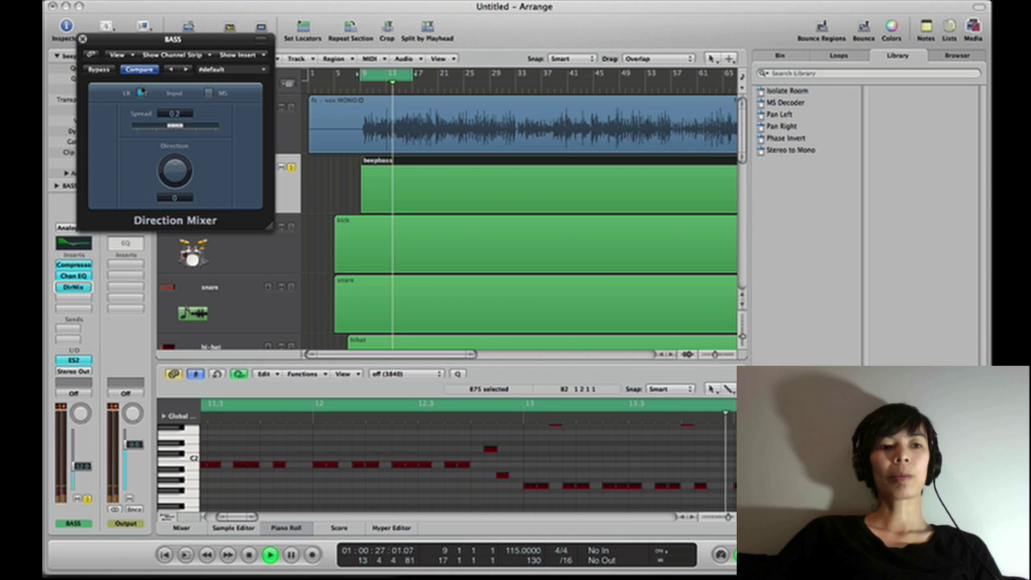
pyautogui.click(82, 39)
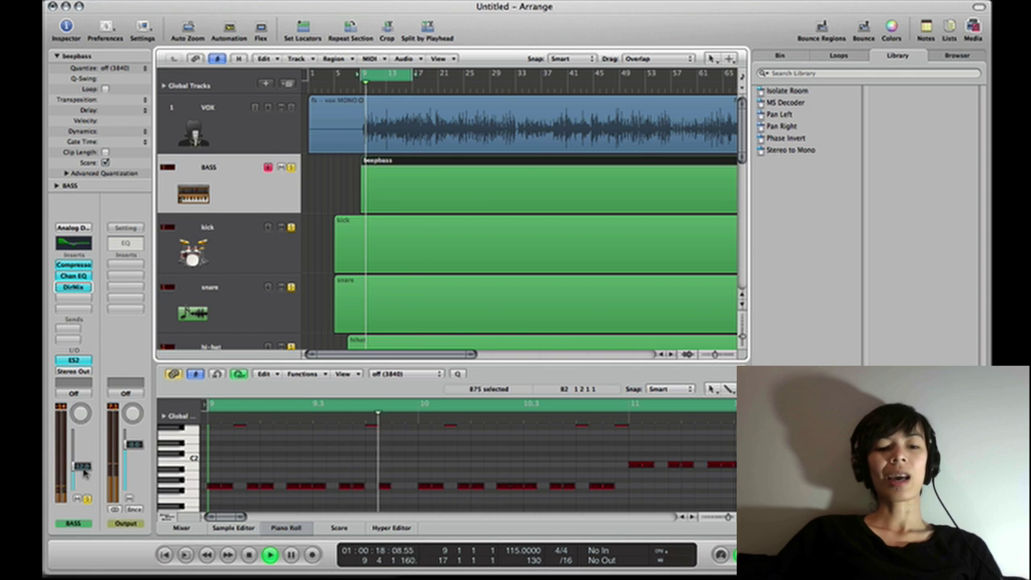
# - Switch to the City of Wonder game in the web browser and dismiss the request to help an ally
pyautogui.press('super+Tab')
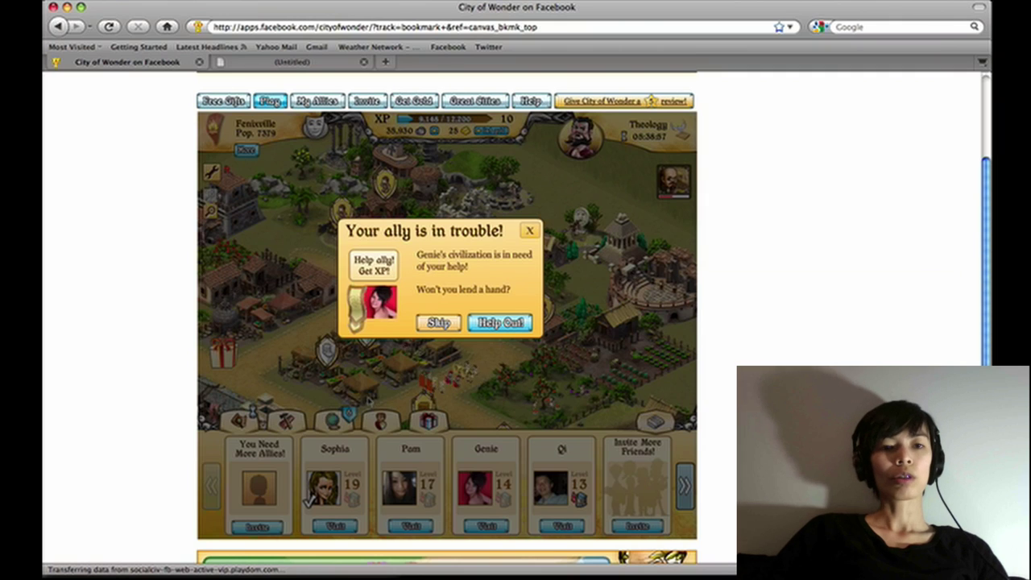
pyautogui.press('super+Tab')
pyautogui.press('super+Tab')
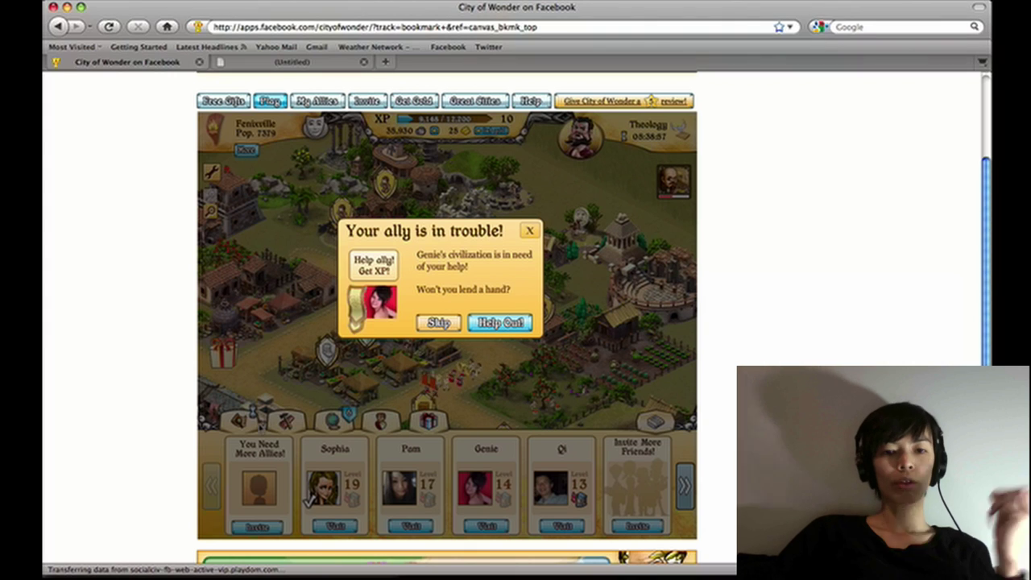
pyautogui.click(529, 232)
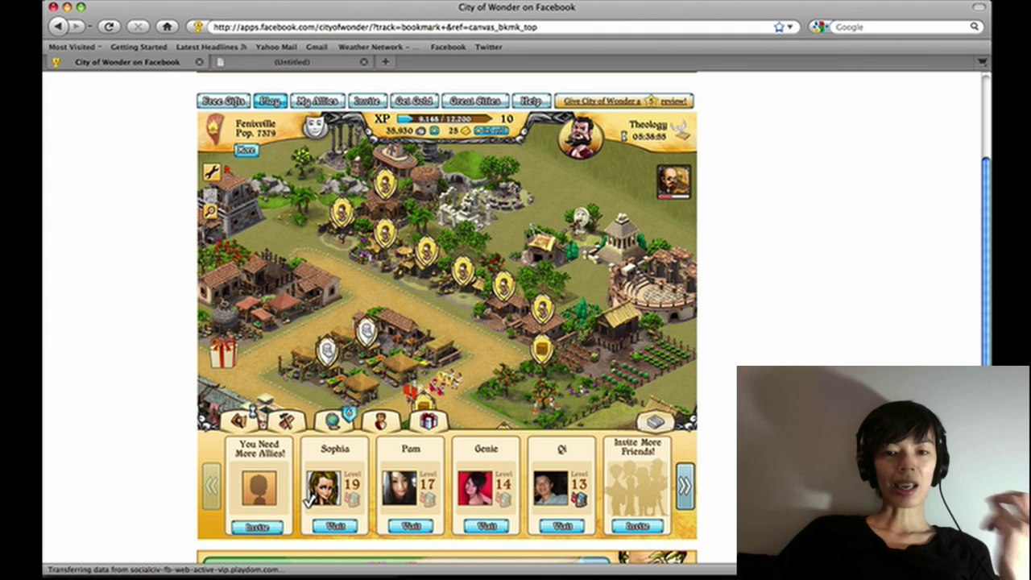
# - Collect the finished goods from the city's farm, orchards, quarry and sheep pasture
pyautogui.scroll(-4, 506, 330)
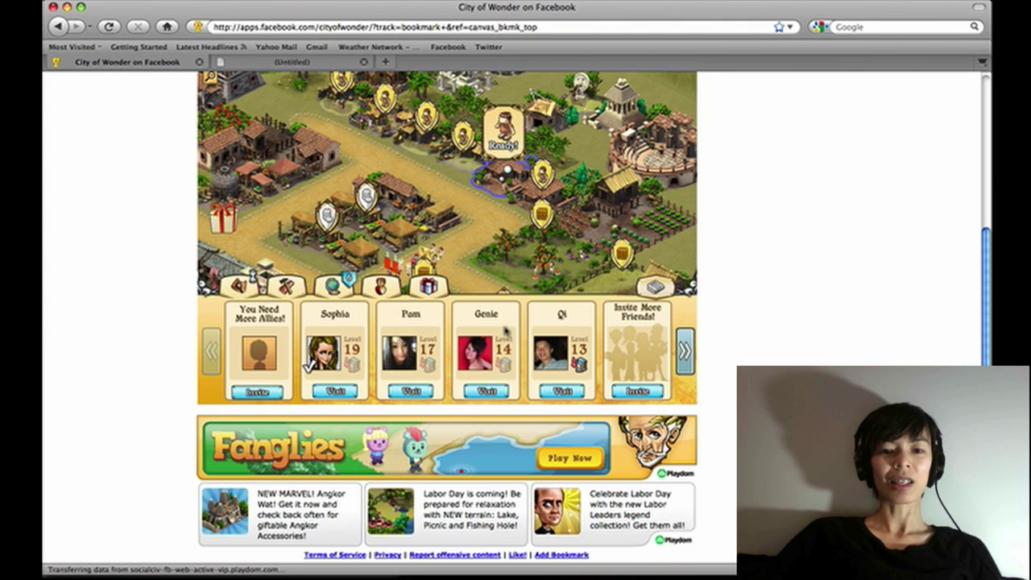
pyautogui.scroll(2, 506, 330)
pyautogui.moveTo(502, 283); pyautogui.dragTo(474, 138)
pyautogui.click(341, 262)
pyautogui.click(417, 222)
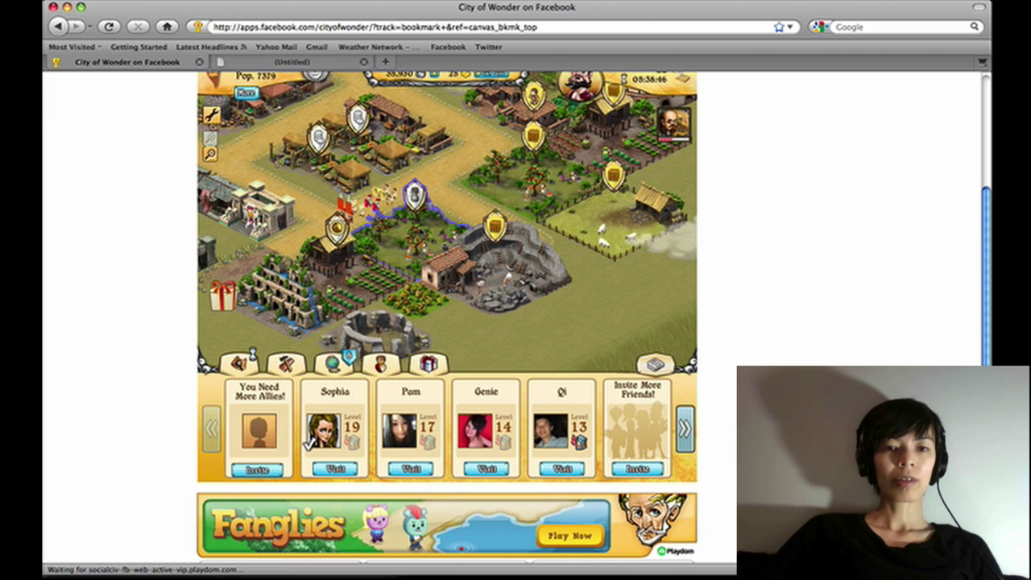
pyautogui.click(495, 226)
pyautogui.click(534, 137)
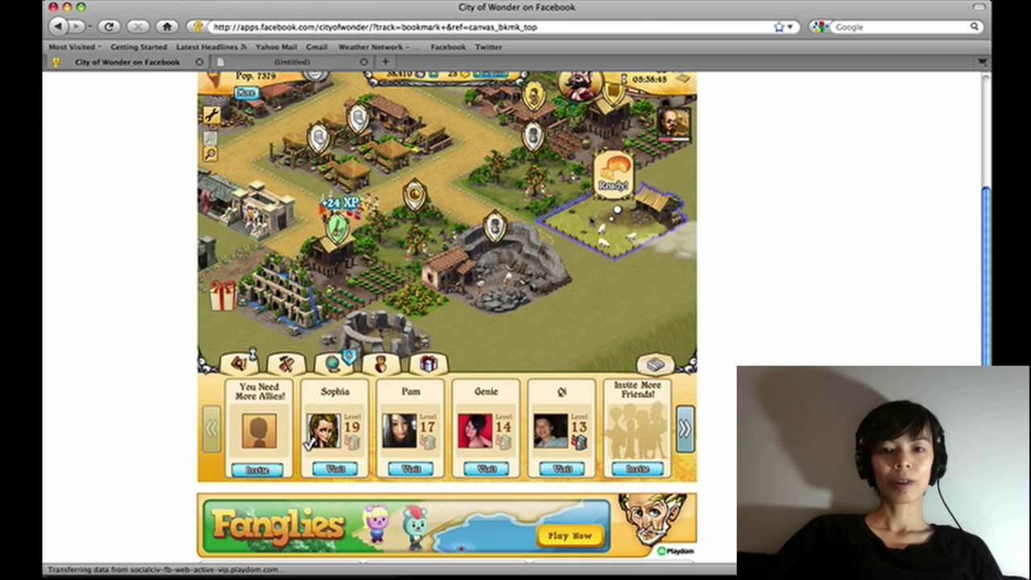
pyautogui.click(617, 211)
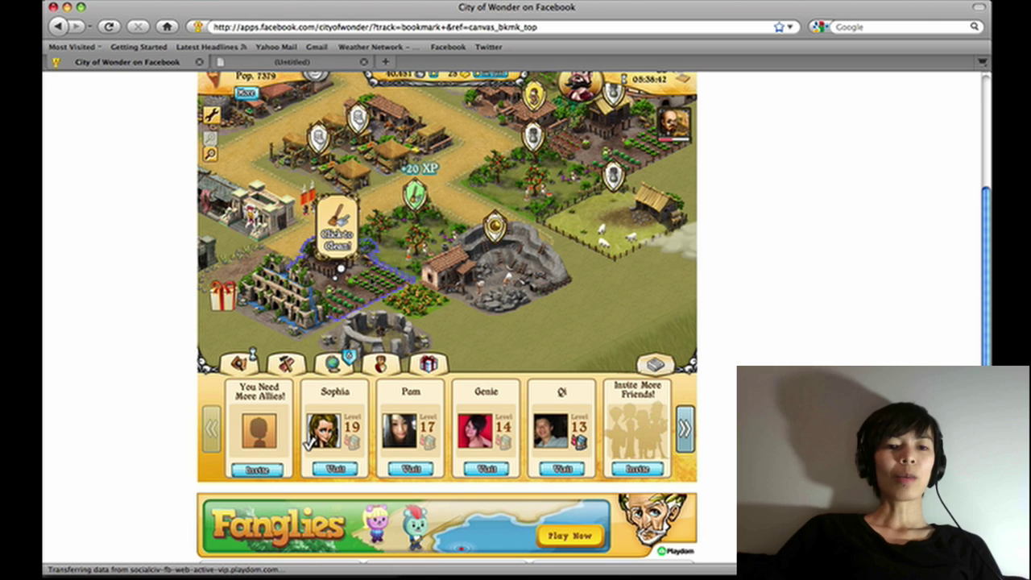
# - Clean the harvested farm, orchard and sheep pasture, and collect the coins from the market block
pyautogui.click(340, 270)
pyautogui.click(415, 228)
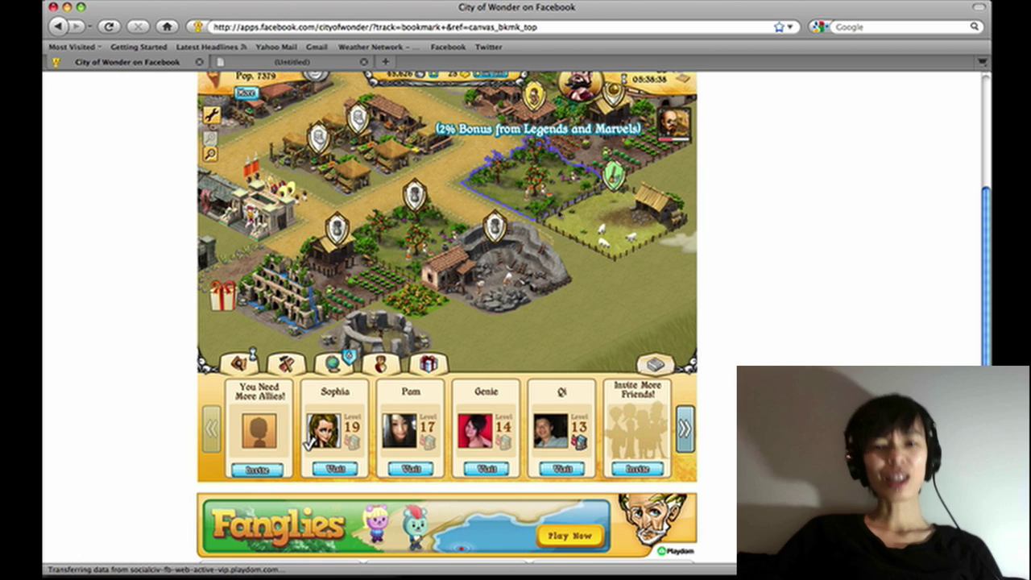
pyautogui.click(615, 213)
pyautogui.moveTo(615, 213); pyautogui.dragTo(585, 287)
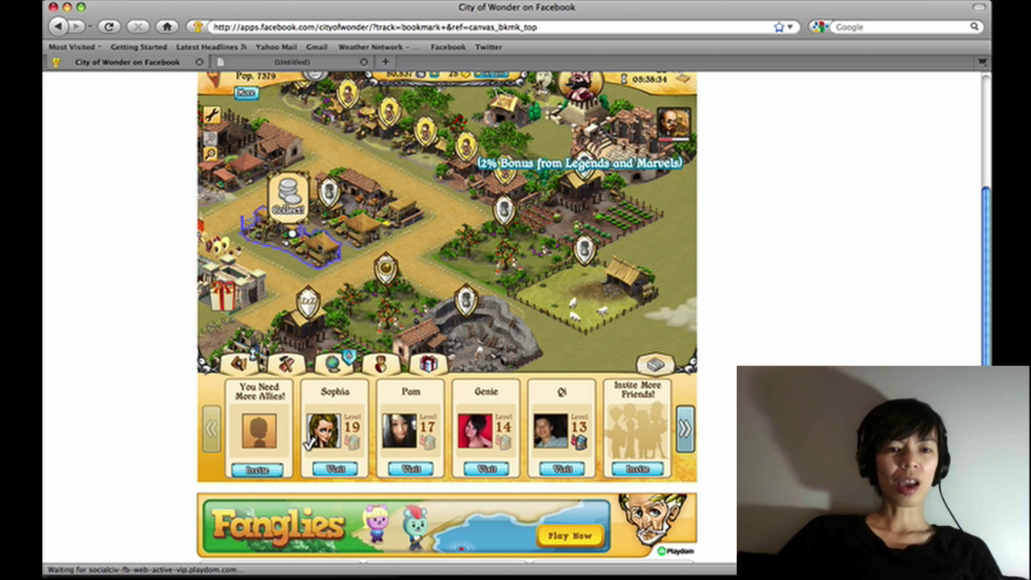
pyautogui.click(291, 233)
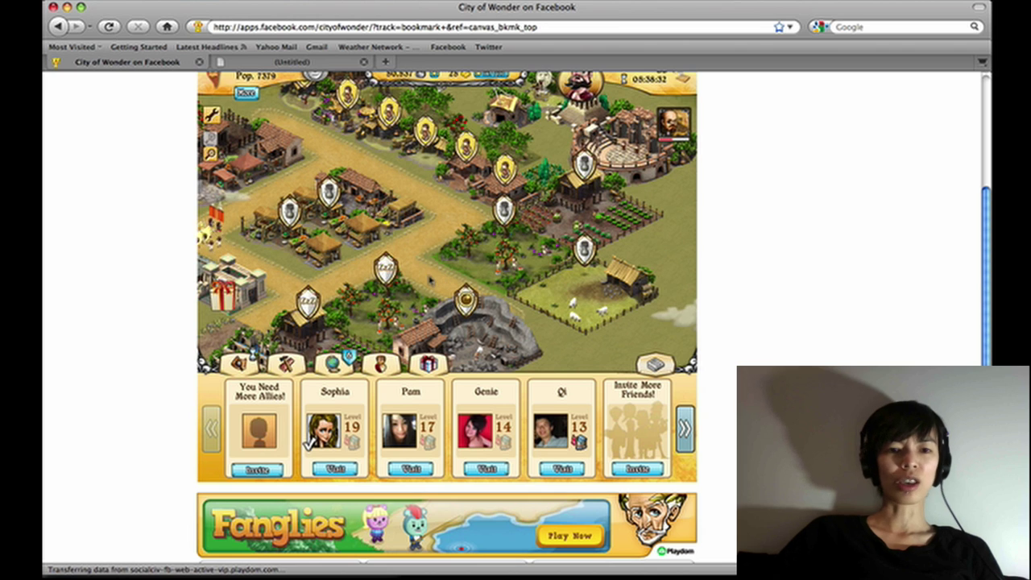
# - Start 2-hour production of Garlic at the farm beside the terraced gardens and of Onion in the neighbouring orchard
pyautogui.moveTo(430, 280); pyautogui.dragTo(464, 187)
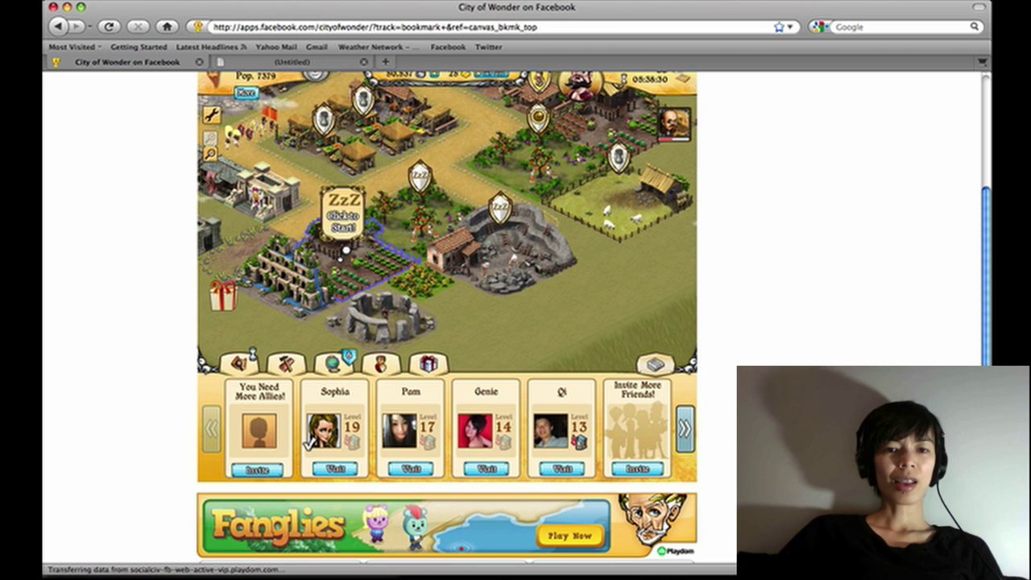
pyautogui.click(345, 250)
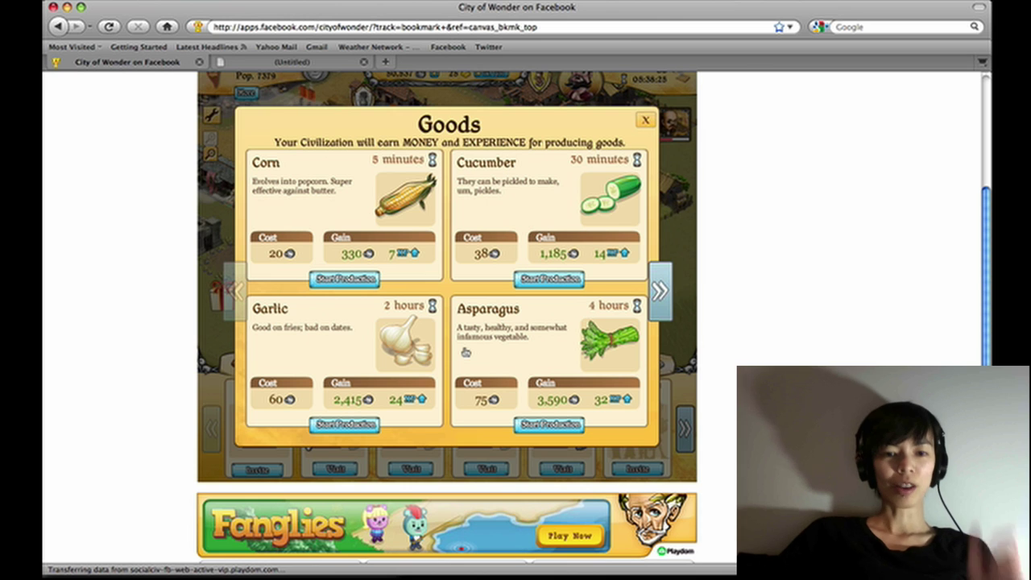
pyautogui.click(364, 426)
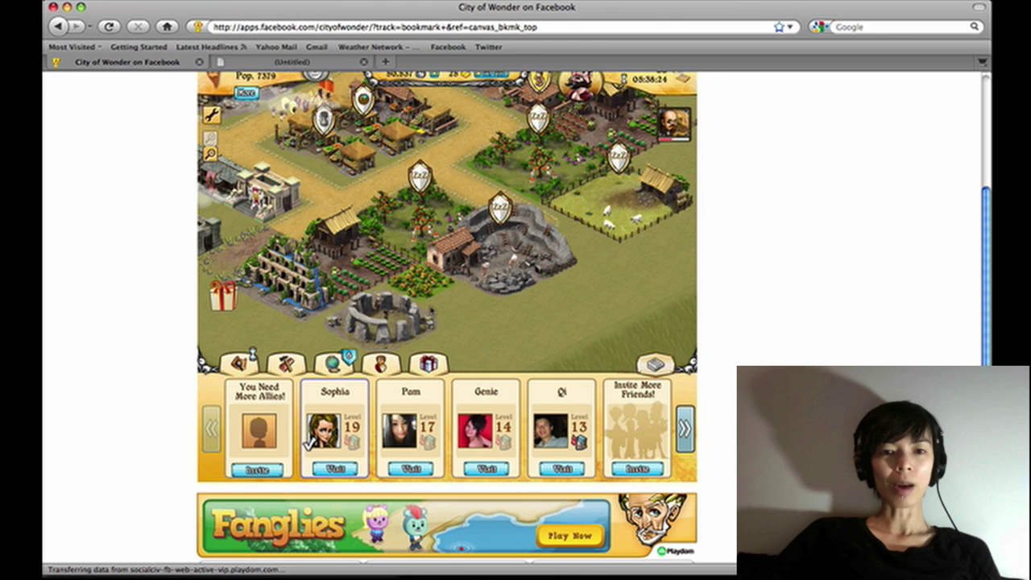
pyautogui.click(426, 220)
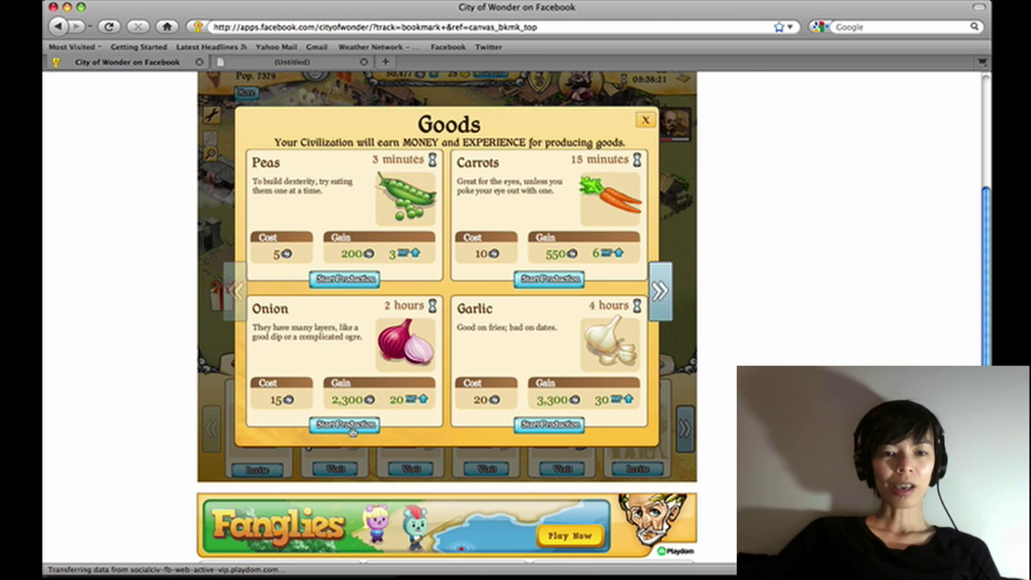
pyautogui.click(353, 432)
# - Start 2-hour production of Chalk at the quarry and Onion in the orchard beside the sheep pasture
pyautogui.click(501, 225)
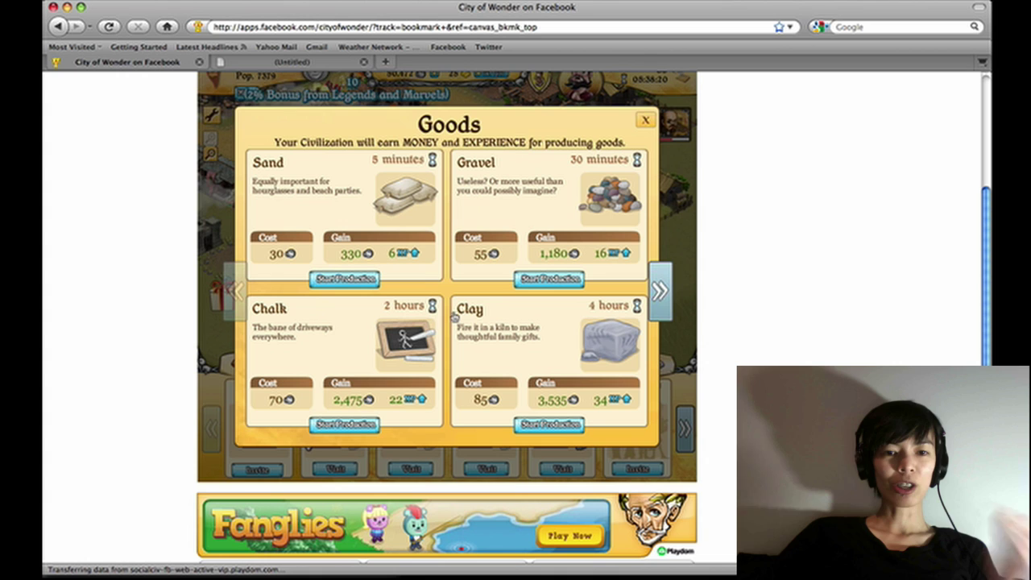
pyautogui.click(363, 424)
pyautogui.click(555, 197)
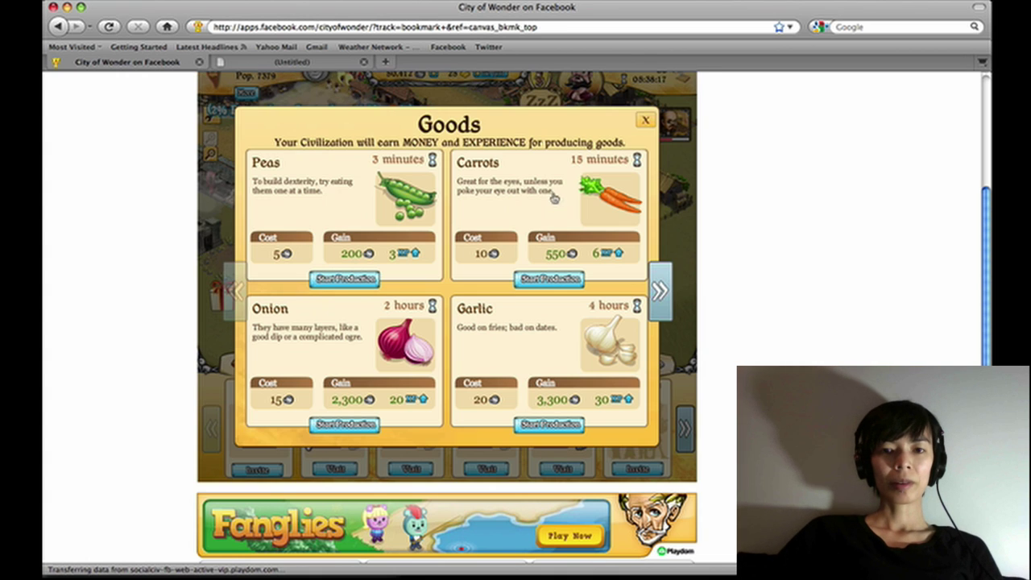
pyautogui.click(369, 427)
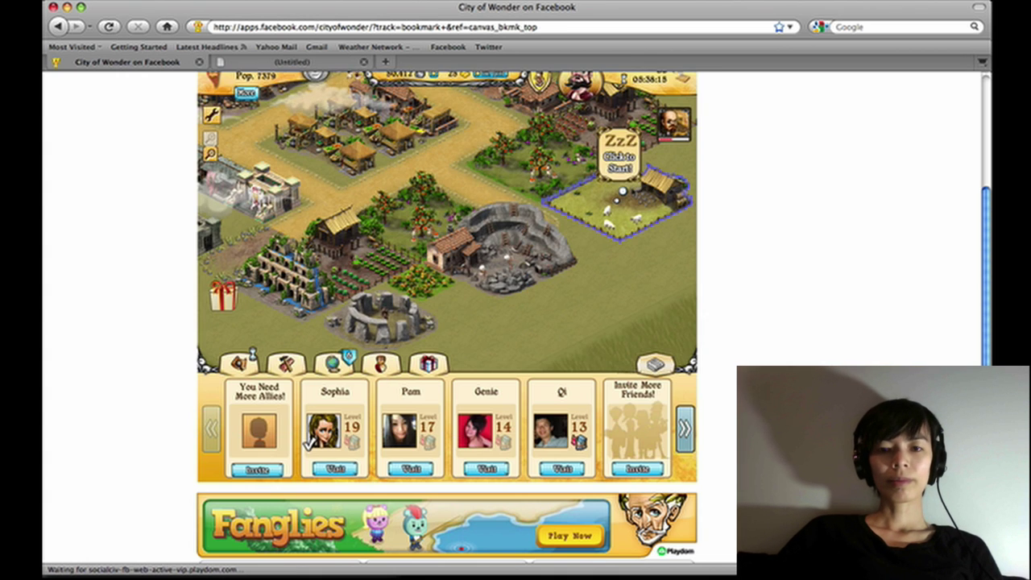
# - Start 2-hour production at the sheep pasture and of Garlic at the idle farm beyond the neighbouring orchard, keeping the quarry's goods
pyautogui.click(621, 191)
pyautogui.click(344, 424)
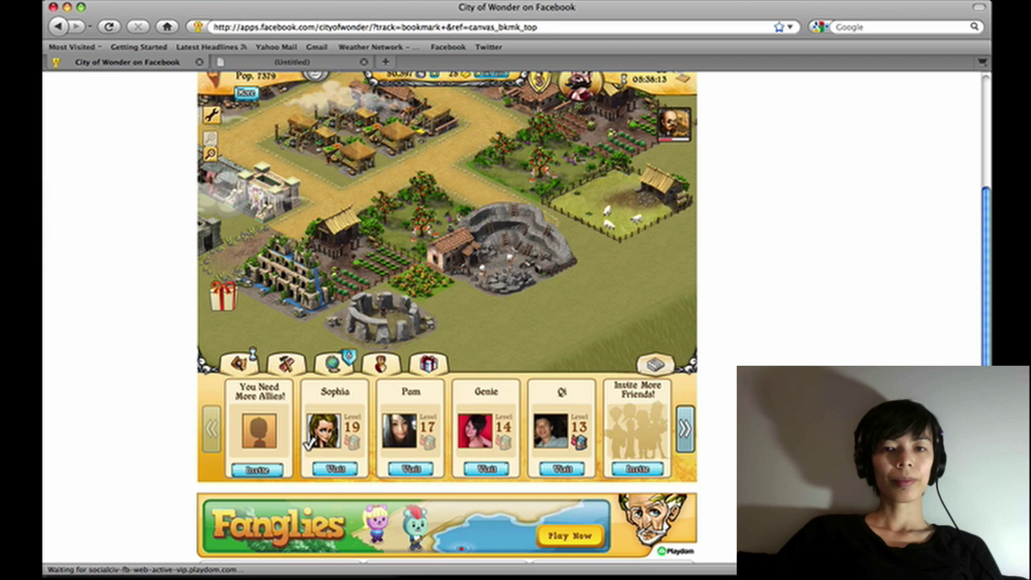
pyautogui.click(491, 241)
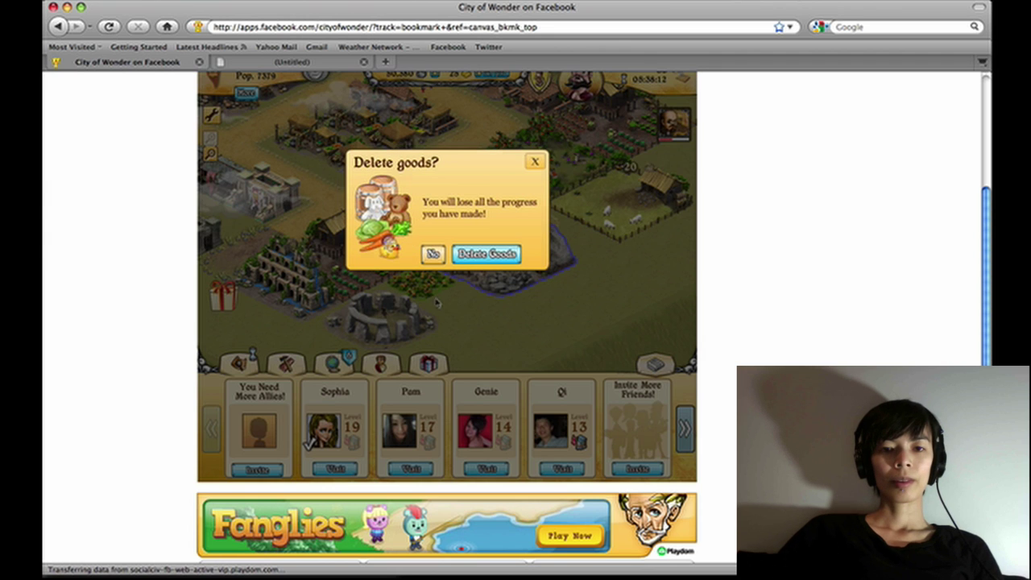
pyautogui.click(533, 162)
pyautogui.moveTo(515, 171); pyautogui.dragTo(423, 248)
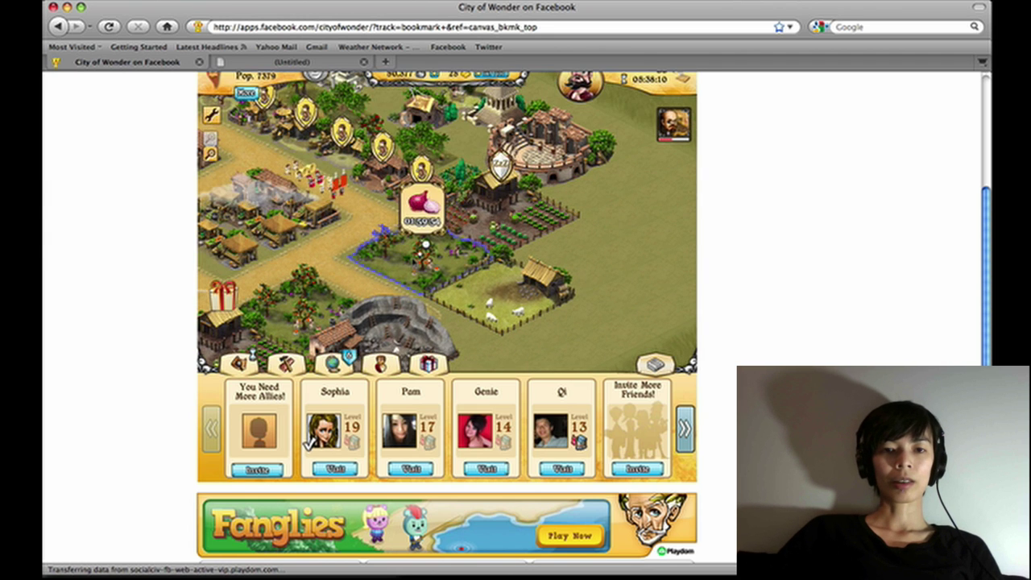
pyautogui.click(489, 226)
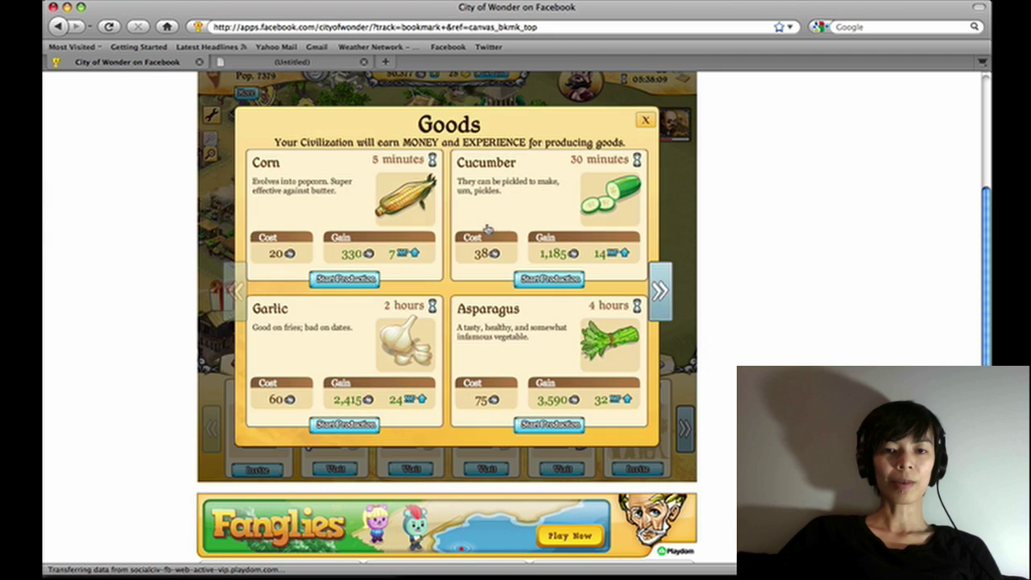
pyautogui.click(348, 426)
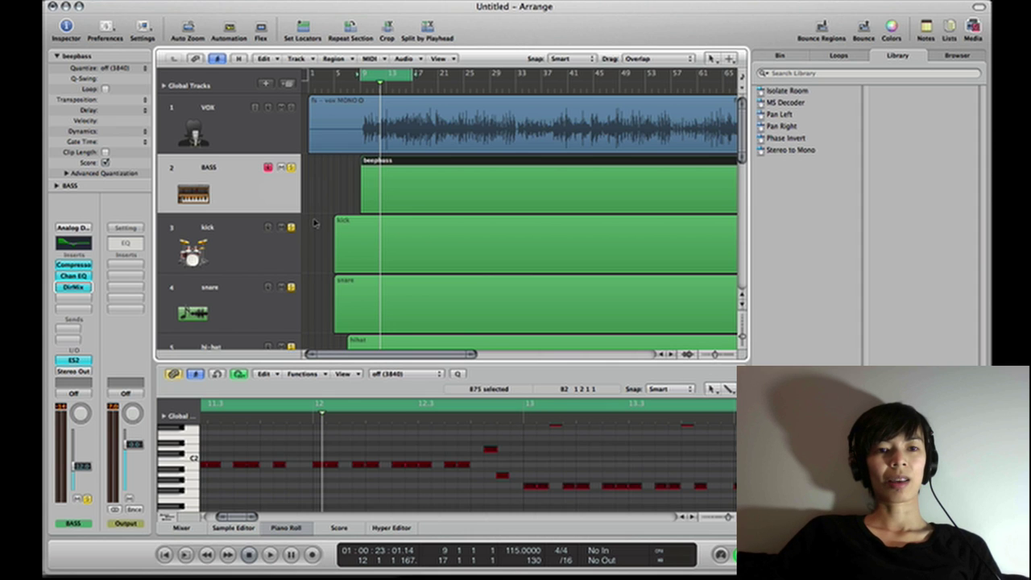
# - Back in Logic Pro, play the looped section, lower the BASS volume to about -14 dB, and hide the Media area
pyautogui.press('space')
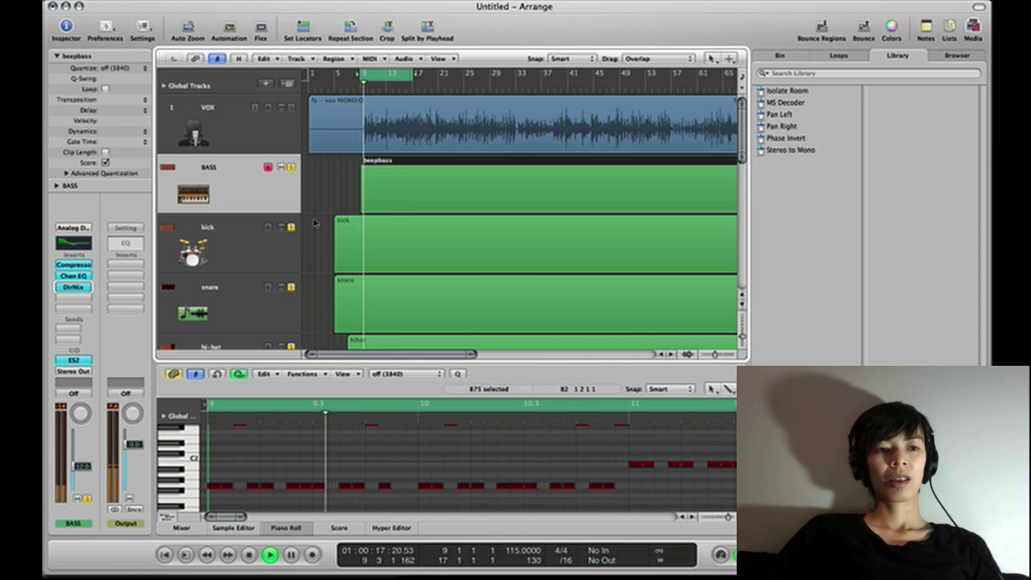
pyautogui.press('space')
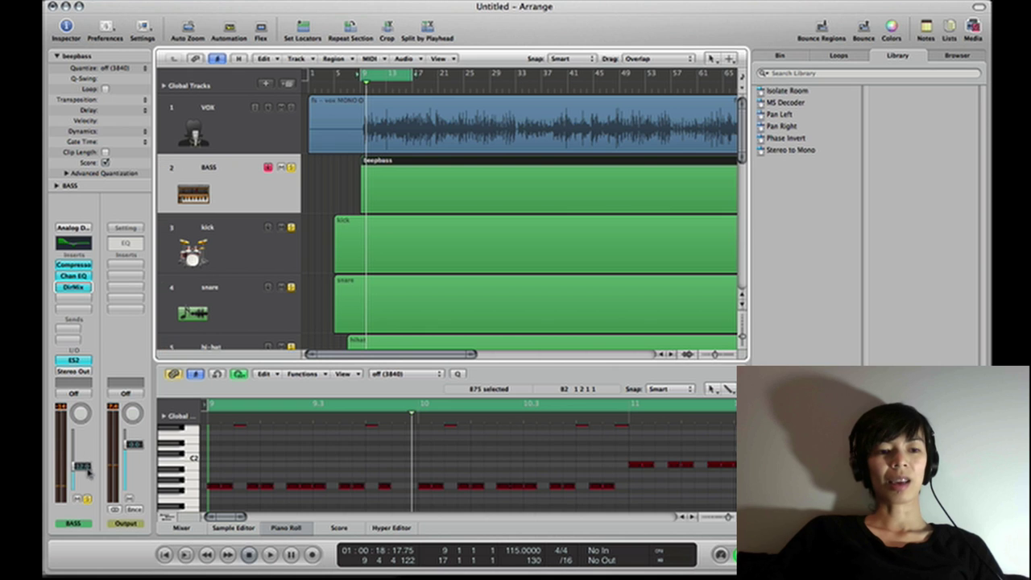
pyautogui.press('space')
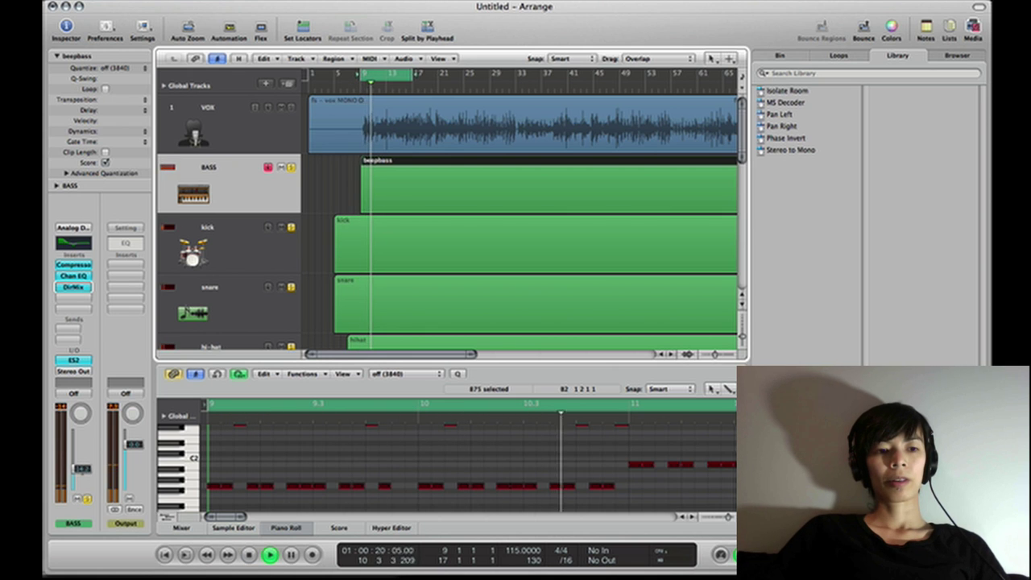
pyautogui.press('space')
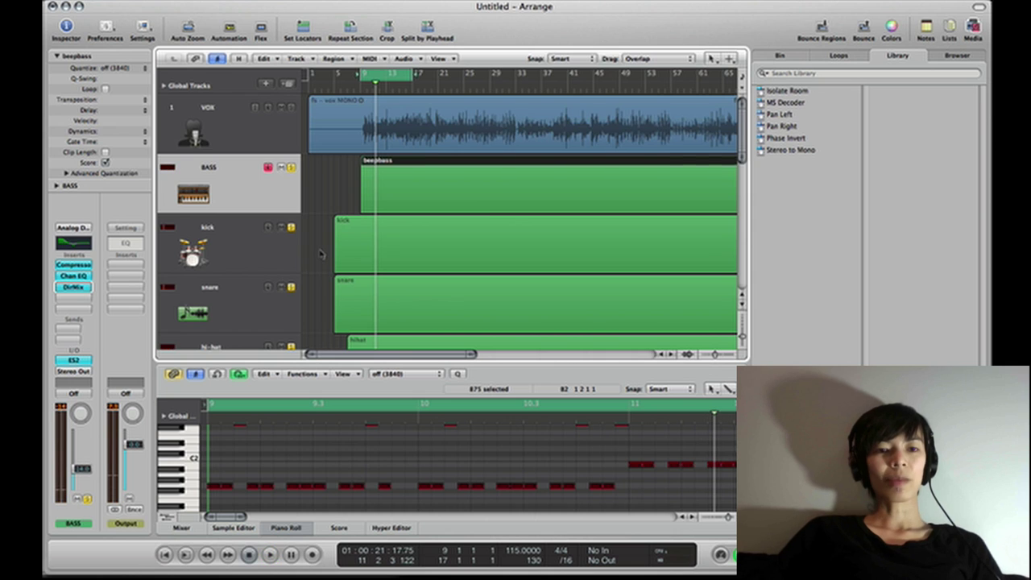
pyautogui.scroll(-1, 319, 254)
pyautogui.click(973, 30)
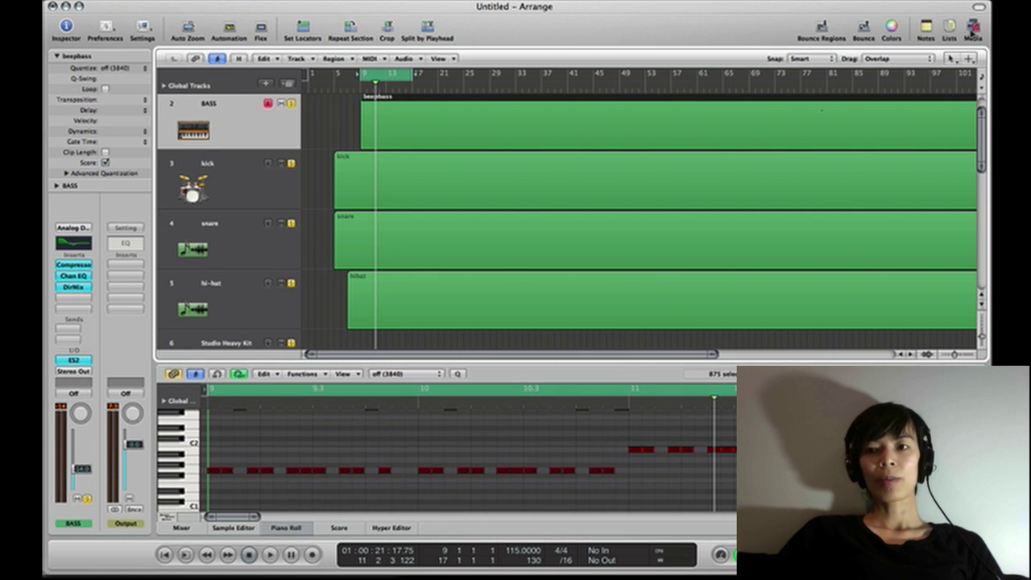
# - Toggle solo and mute on the grouped kick, snare and hi-hat tracks to try out the group switching
pyautogui.click(292, 165)
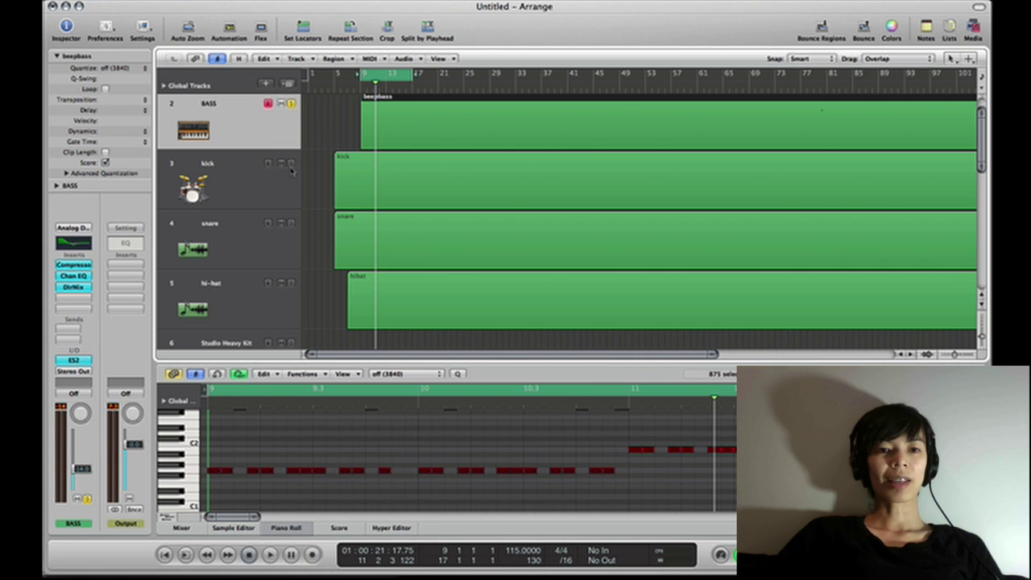
pyautogui.click(291, 164)
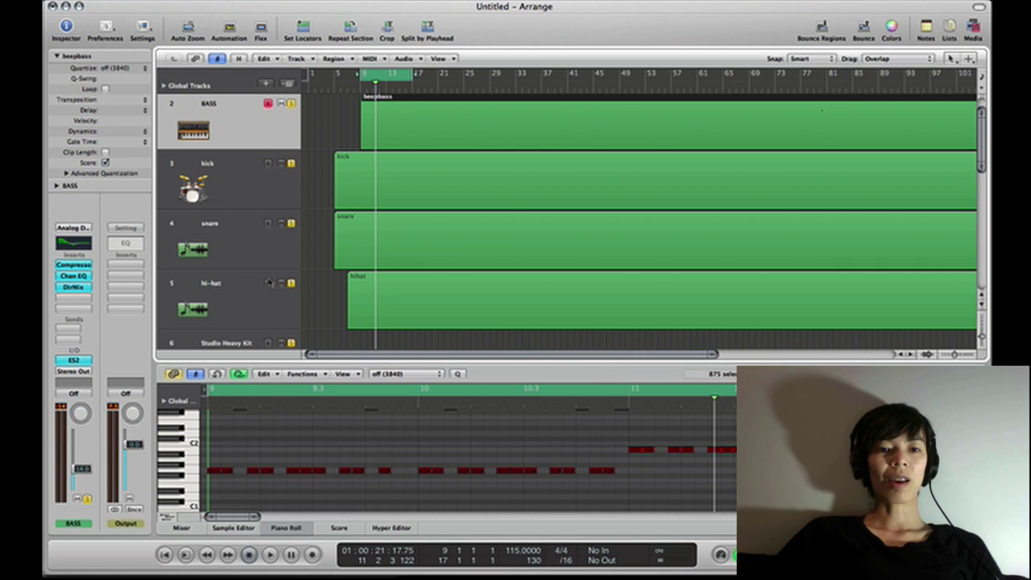
pyautogui.scroll(-3, 273, 284)
pyautogui.scroll(5, 273, 284)
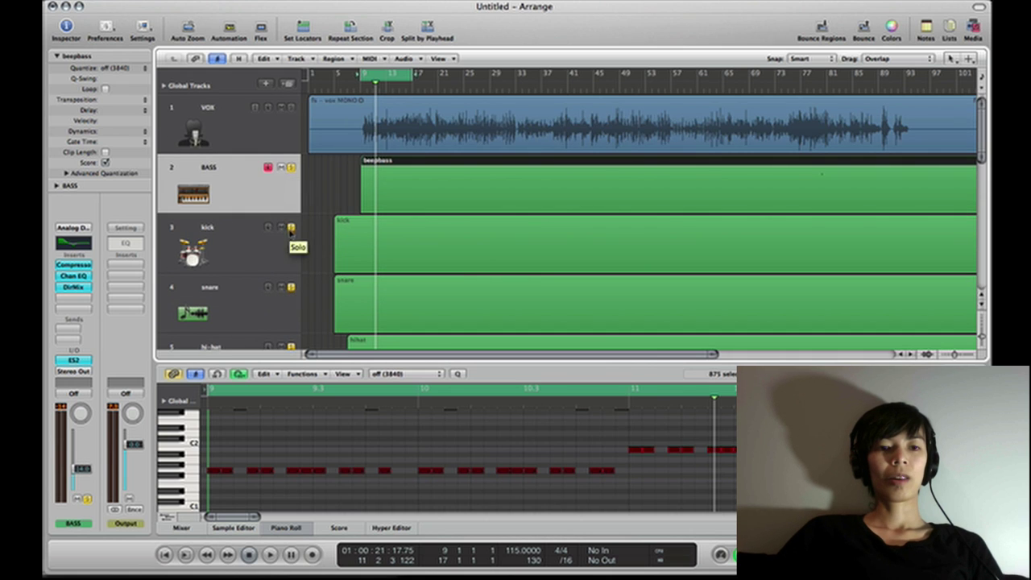
pyautogui.click(291, 232)
pyautogui.click(290, 231)
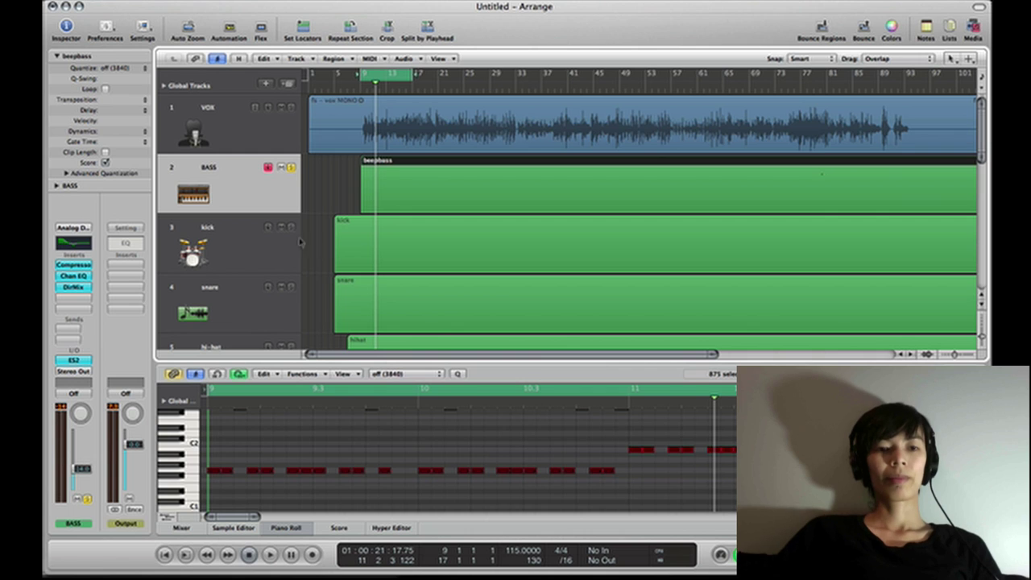
pyautogui.click(292, 231)
pyautogui.click(282, 229)
pyautogui.click(282, 230)
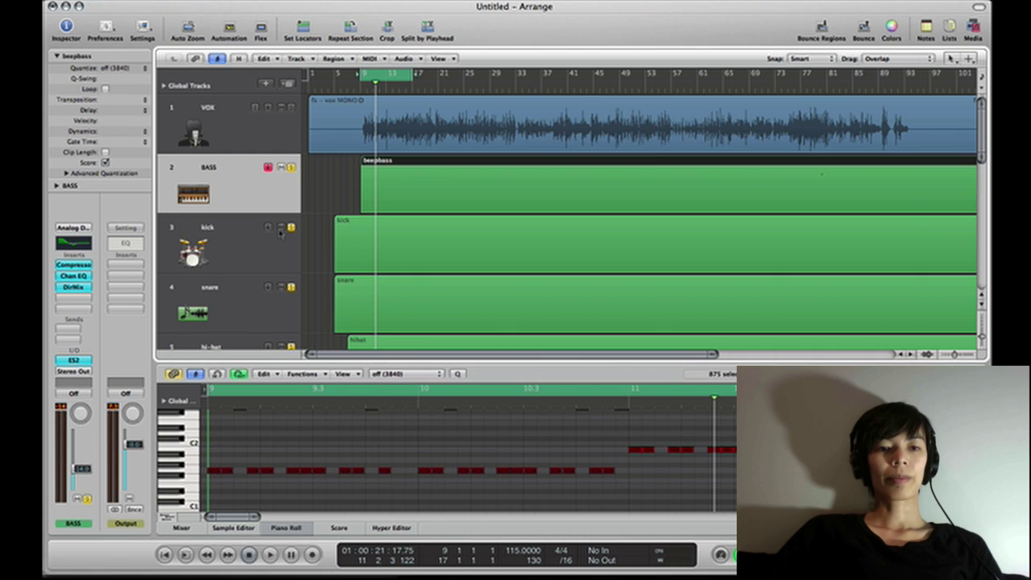
pyautogui.click(284, 230)
pyautogui.click(282, 229)
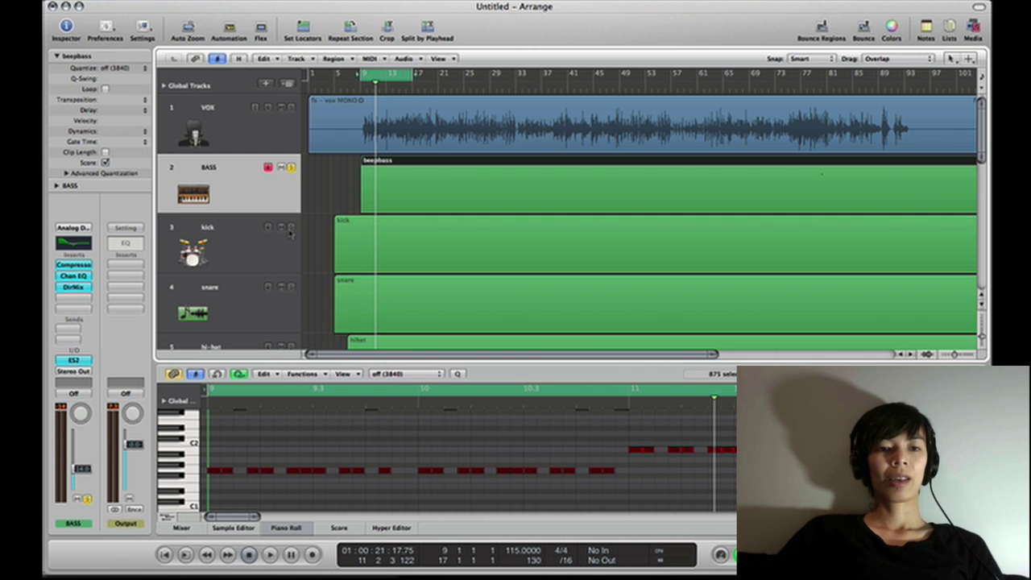
# - Mute the snare and hi-hat regions and solo the grouped drum tracks alongside the BASS track
pyautogui.scroll(-2, 290, 233)
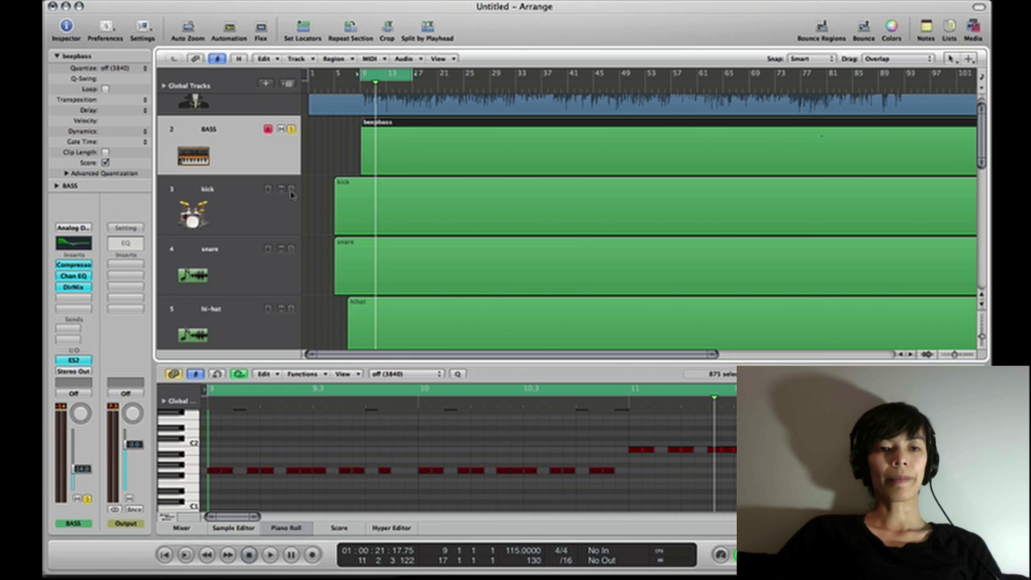
pyautogui.click(414, 289)
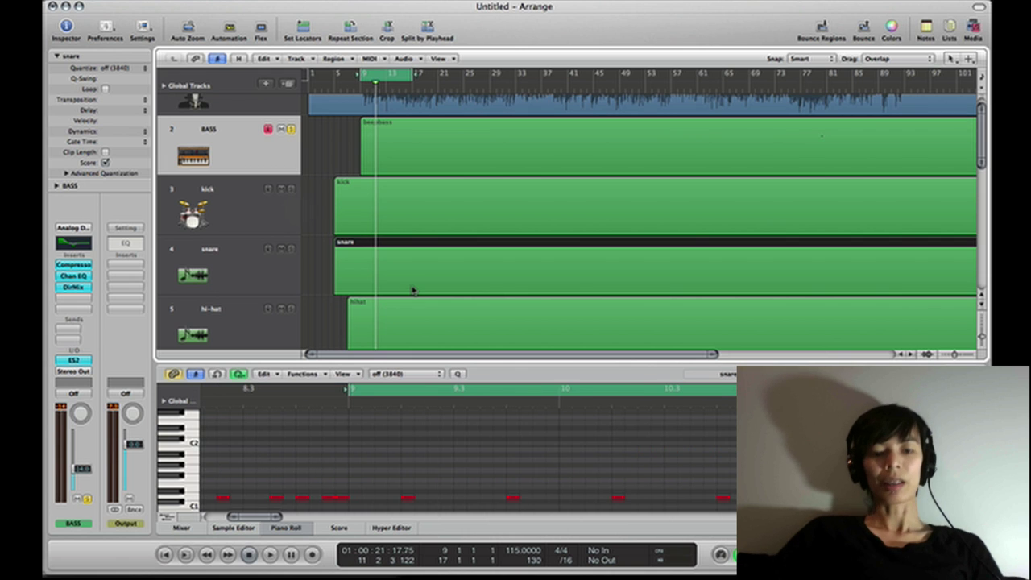
pyautogui.click(432, 330)
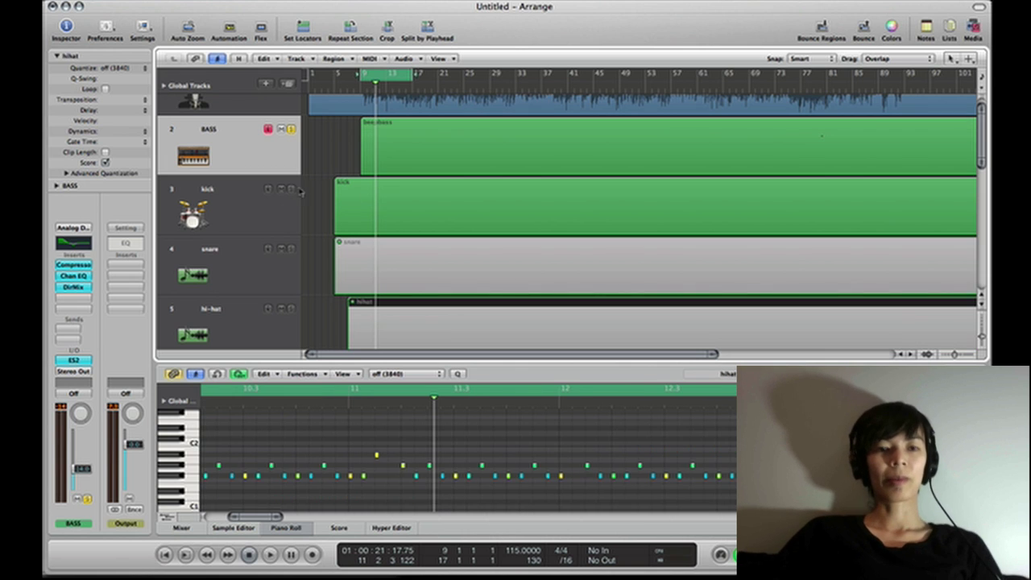
pyautogui.click(291, 190)
# - Play the looped kick and bass together and fine-tune the BASS channel volume to about -14.4 dB
pyautogui.press('space')
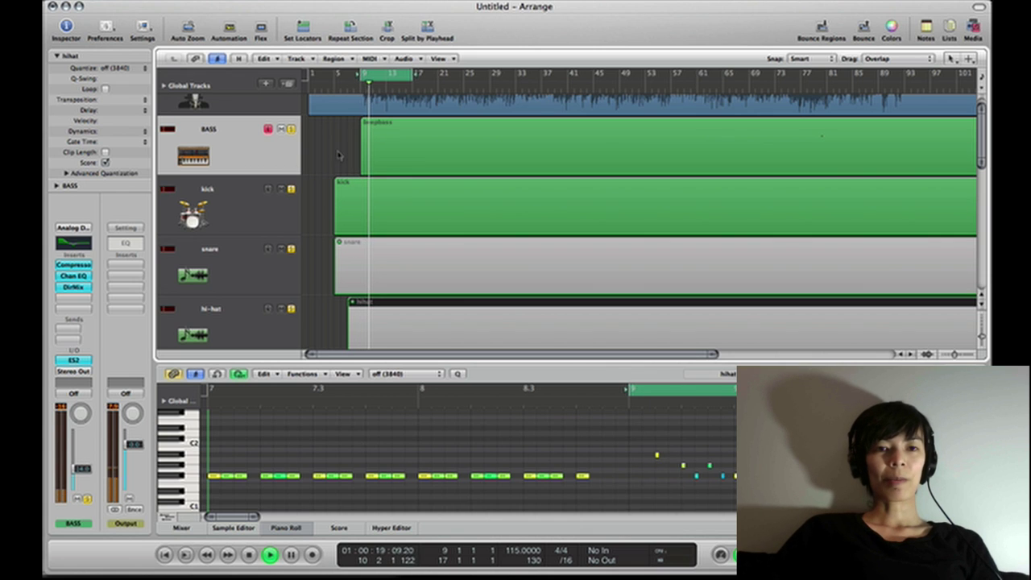
pyautogui.press('space')
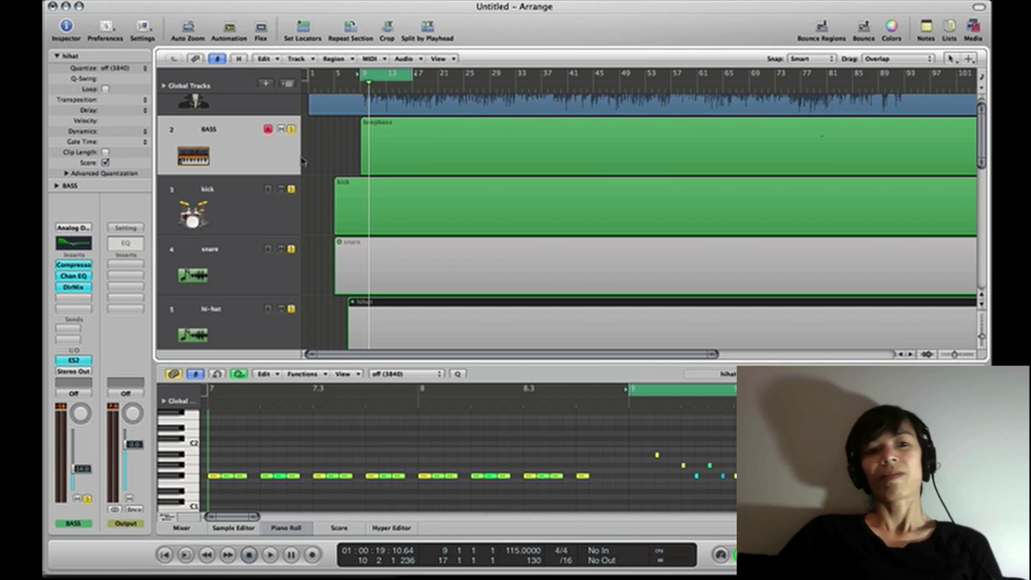
pyautogui.press('space')
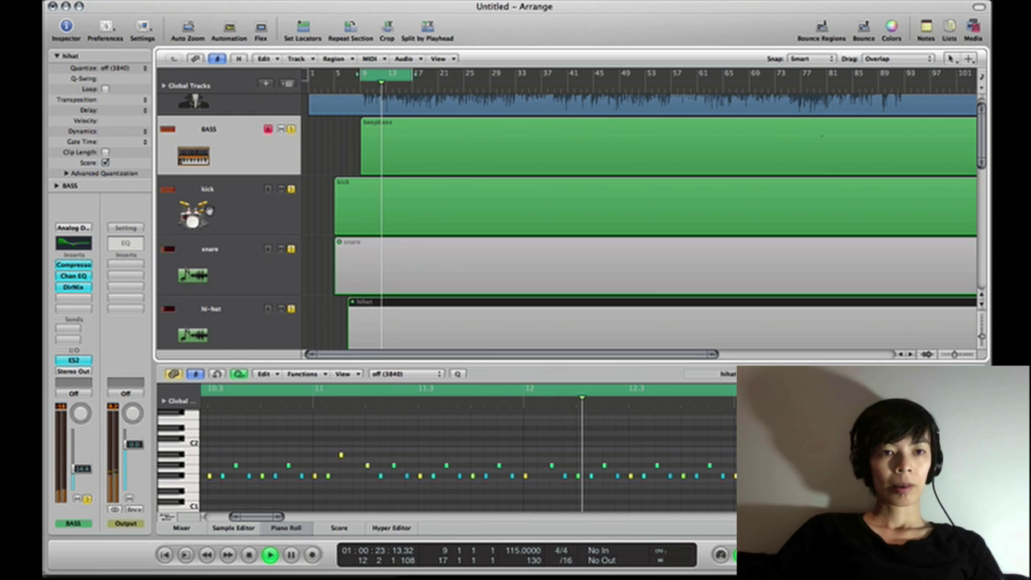
pyautogui.press('space')
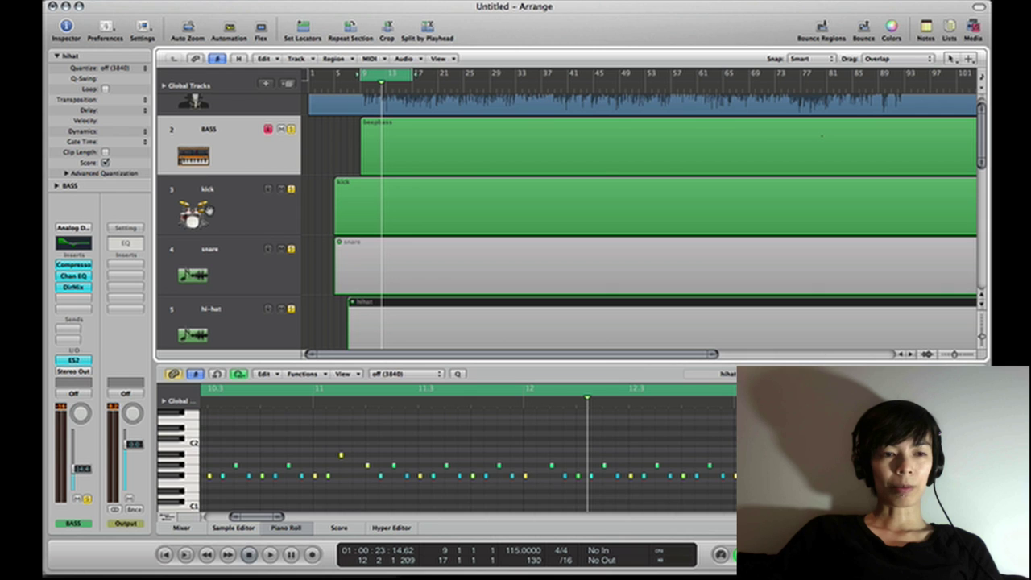
# - Set the 80 Hz low-shelf gain to +7.0 dB in the BASS Channel EQ, check it in playback, and close the EQ
pyautogui.click(73, 244)
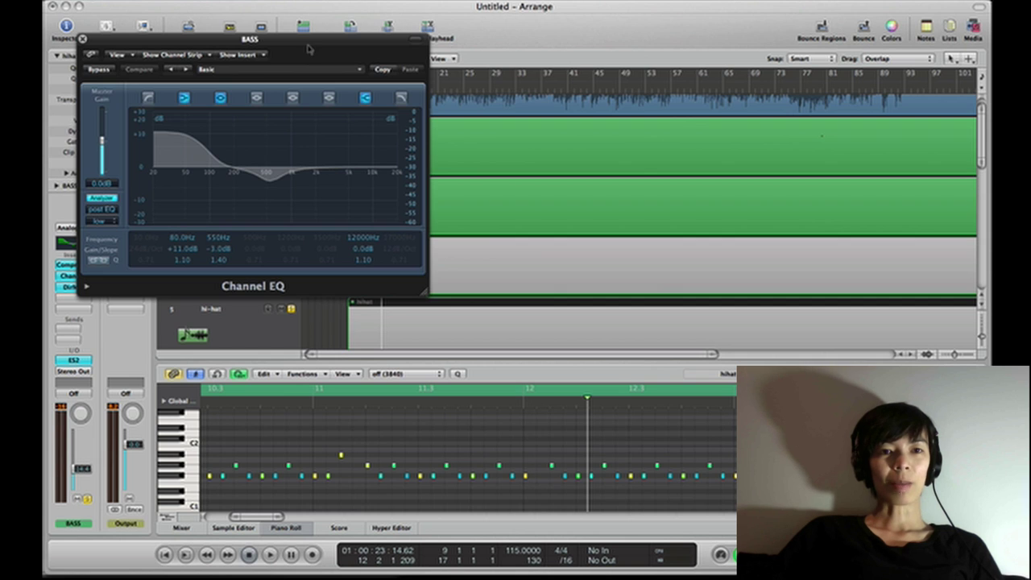
pyautogui.moveTo(309, 50); pyautogui.dragTo(562, 93)
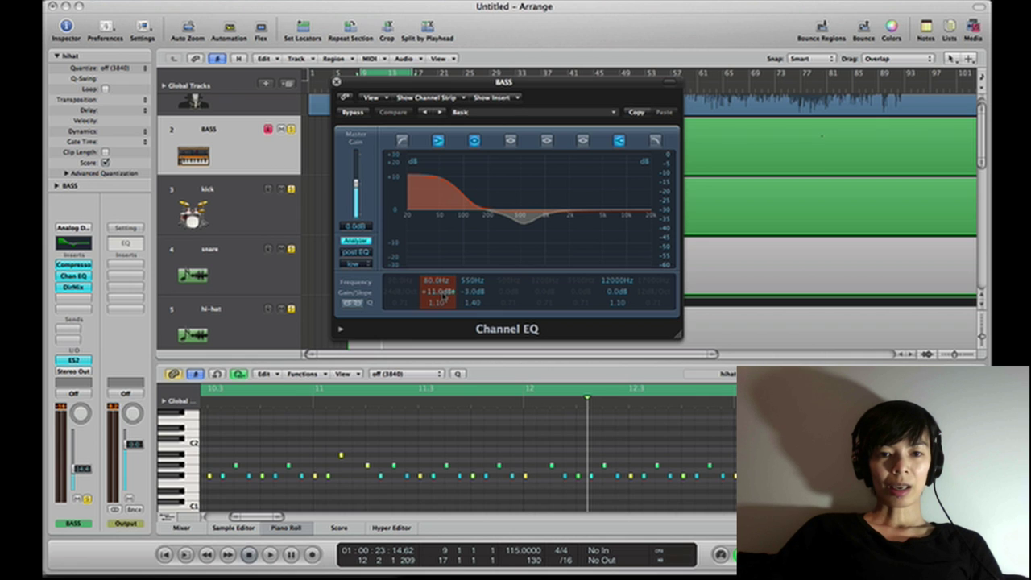
pyautogui.moveTo(441, 296); pyautogui.dragTo(443, 301)
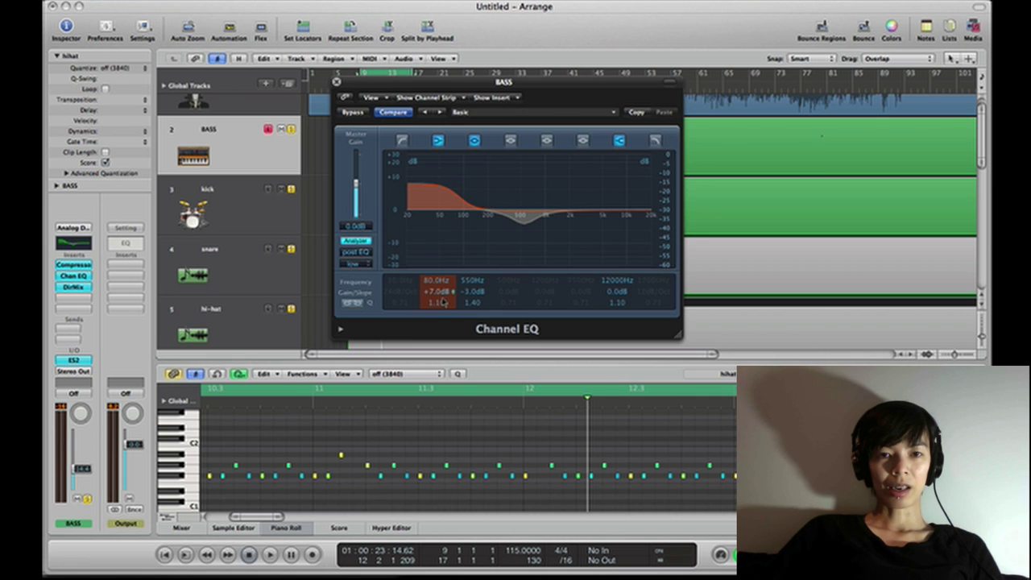
pyautogui.press('space')
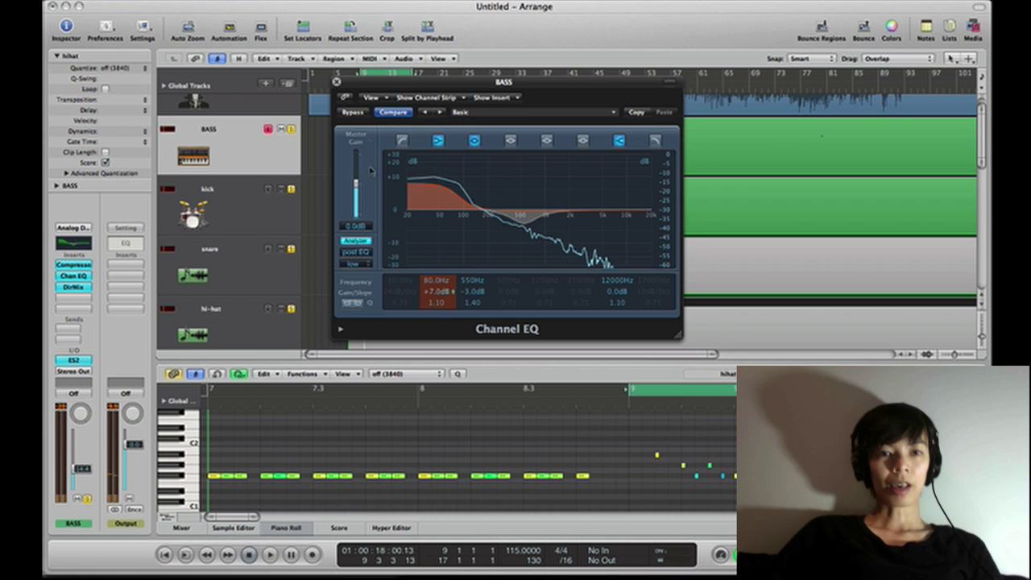
pyautogui.click(336, 83)
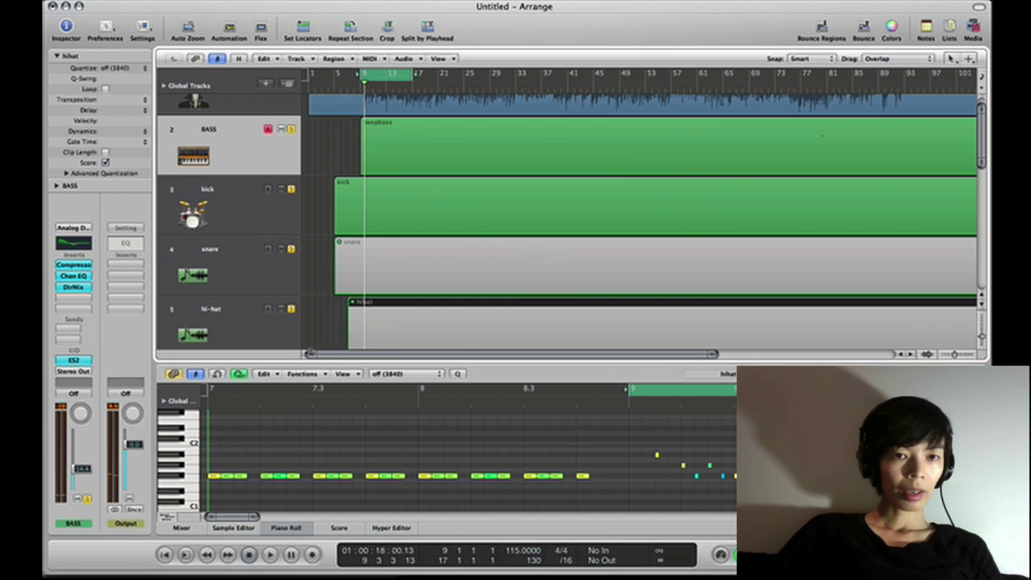
# - Unmute the snare and hi-hat regions, turn off solo on the drum and BASS tracks, and hide the Piano Roll
pyautogui.click(377, 258)
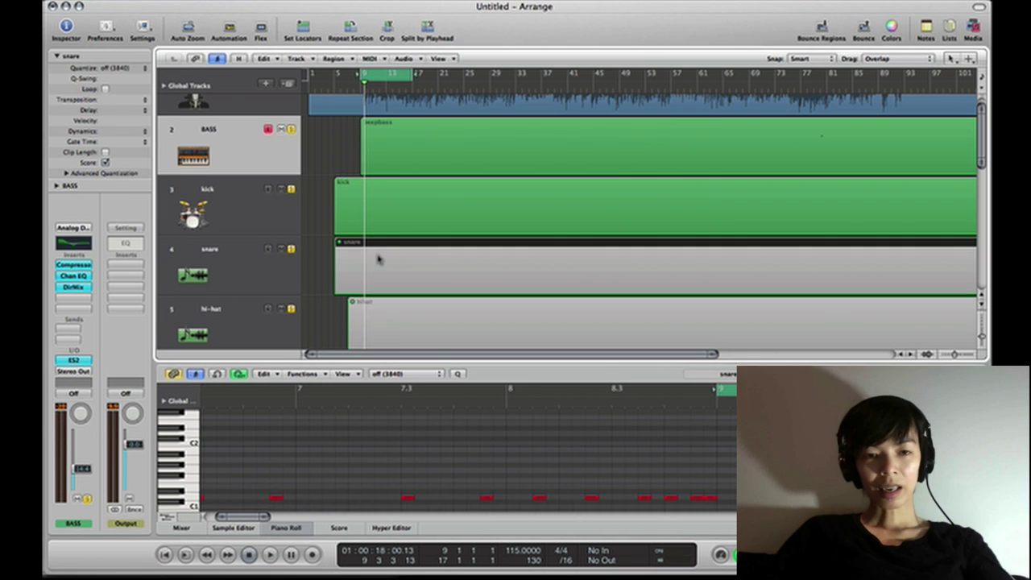
pyautogui.click(401, 325)
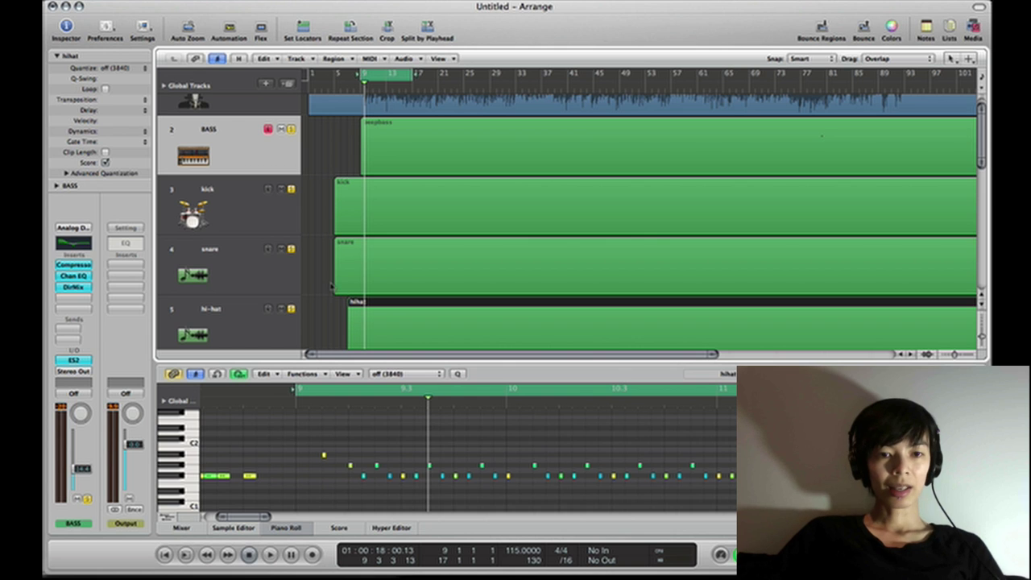
pyautogui.click(292, 310)
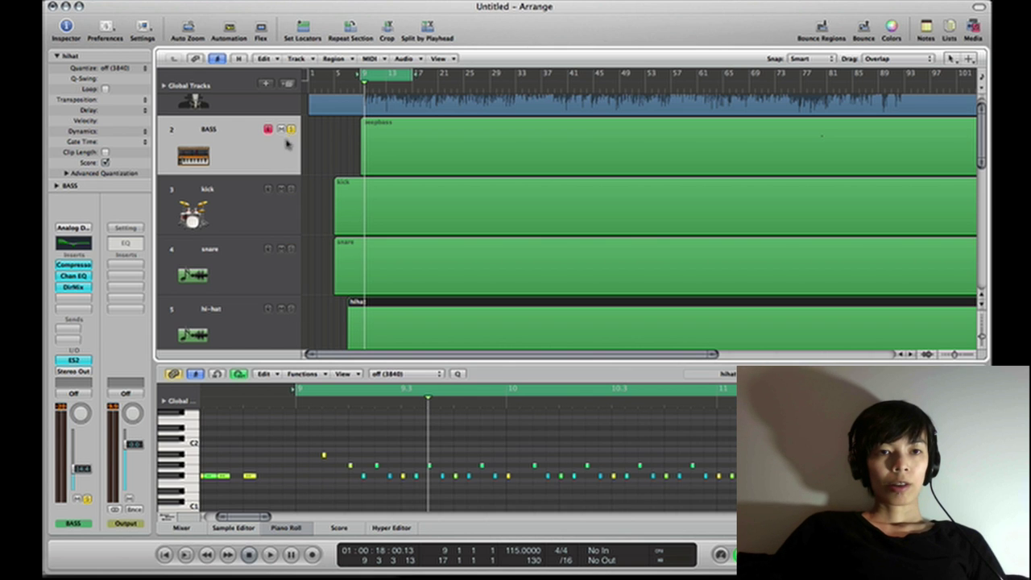
pyautogui.press('p')
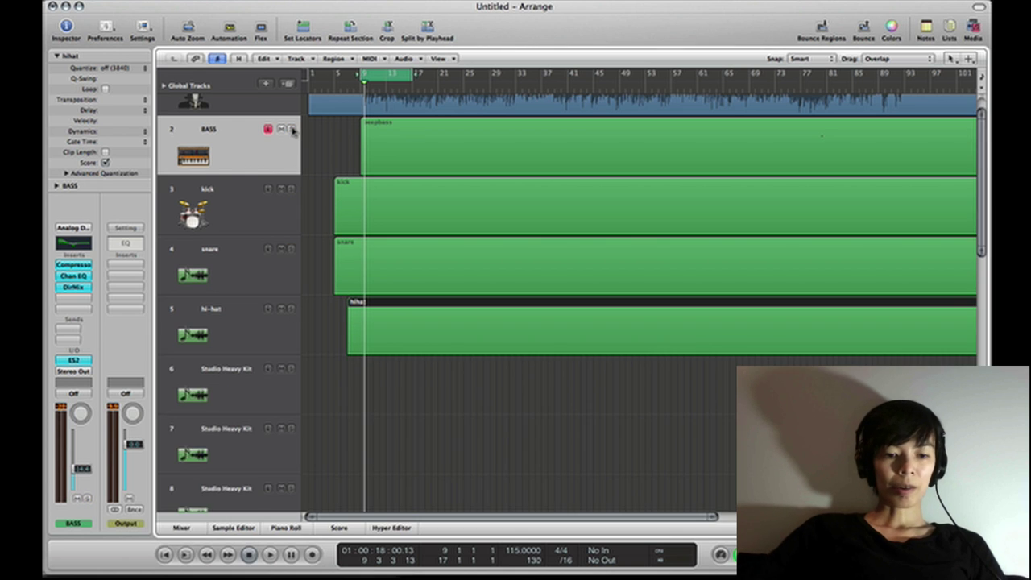
# - Play the looped section with all tracks active and select the VOX track
pyautogui.press('z')
pyautogui.press('z')
pyautogui.press('z')
pyautogui.press('z')
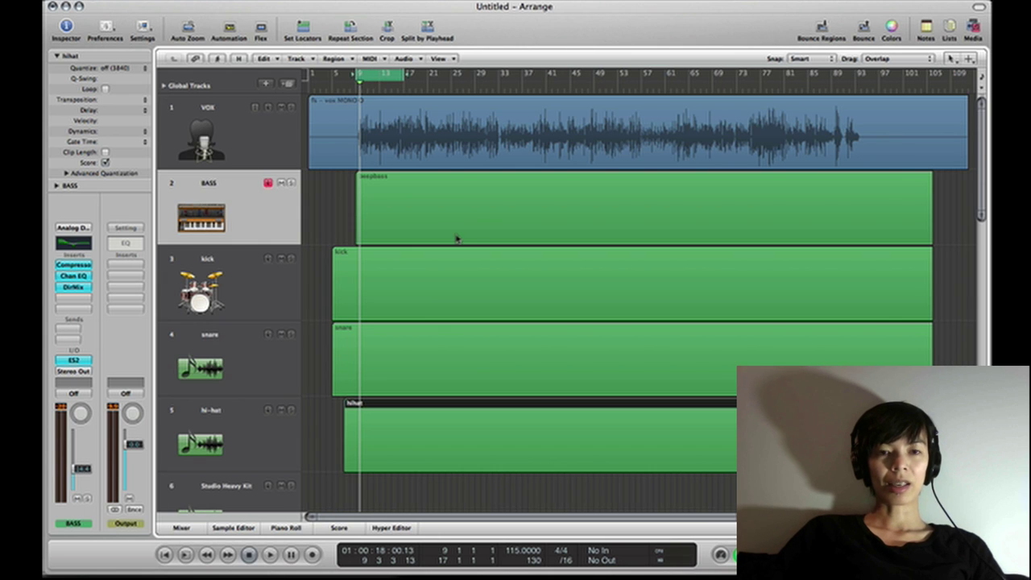
pyautogui.press('space')
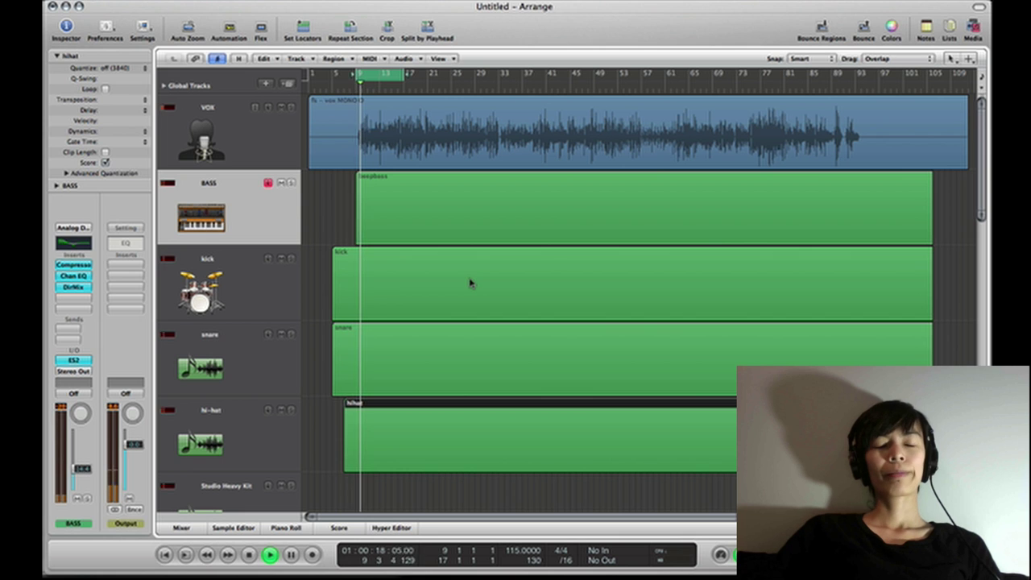
pyautogui.click(252, 165)
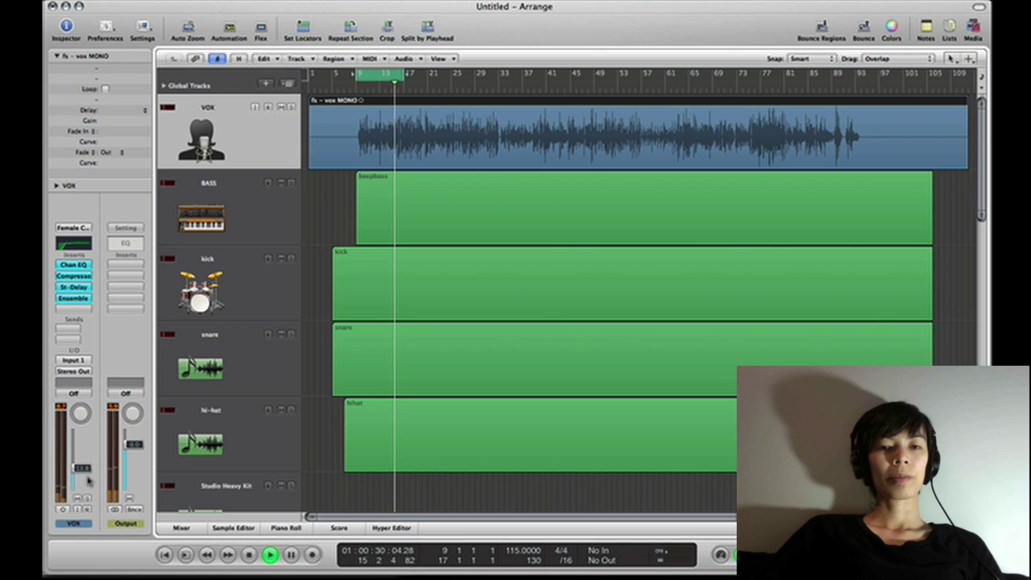
pyautogui.press('space')
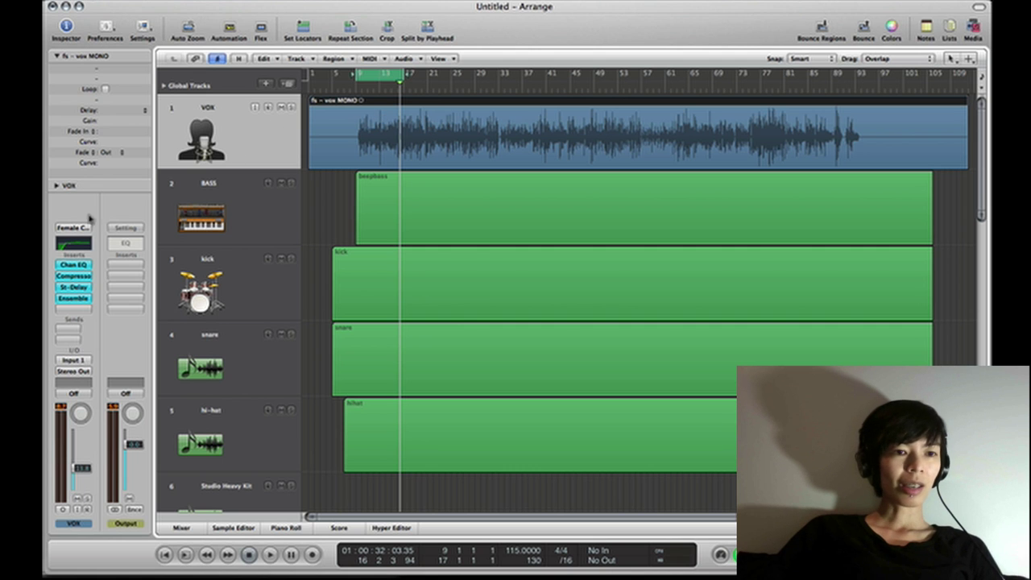
# - Open the VOX Channel EQ and raise its low-cut frequency to 205 Hz while listening to the loop
pyautogui.click(82, 250)
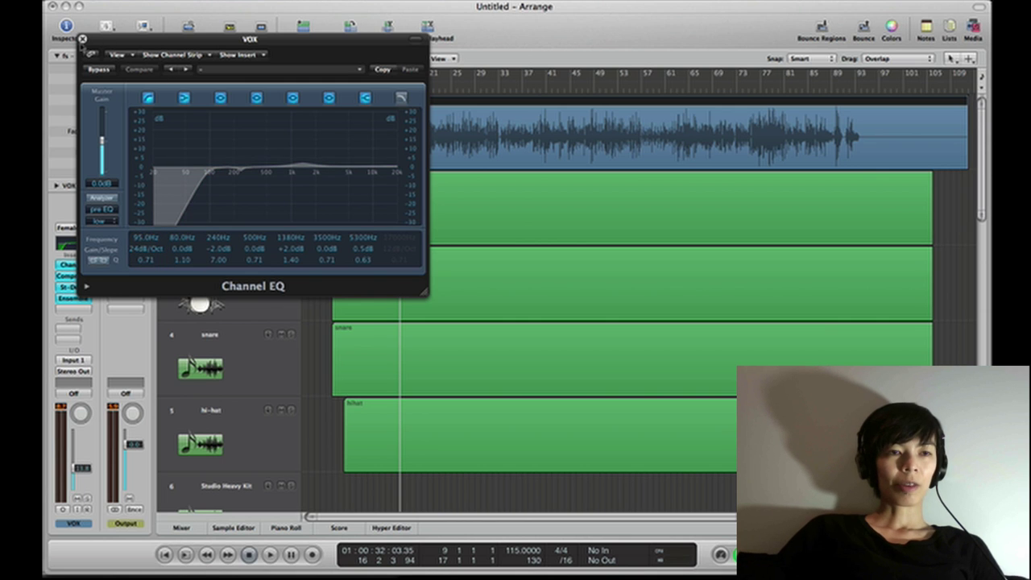
pyautogui.press('space')
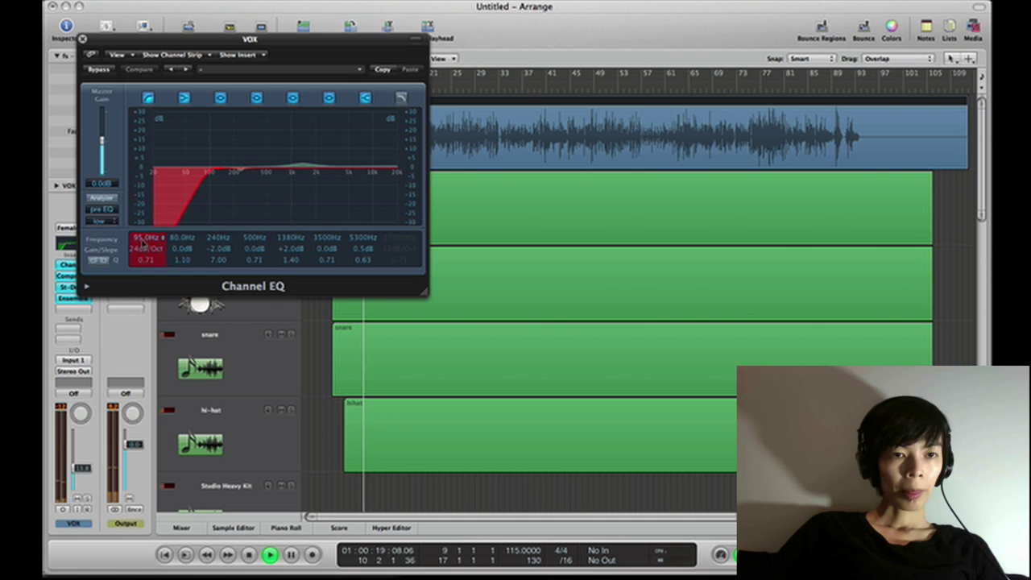
pyautogui.moveTo(143, 241); pyautogui.dragTo(147, 212)
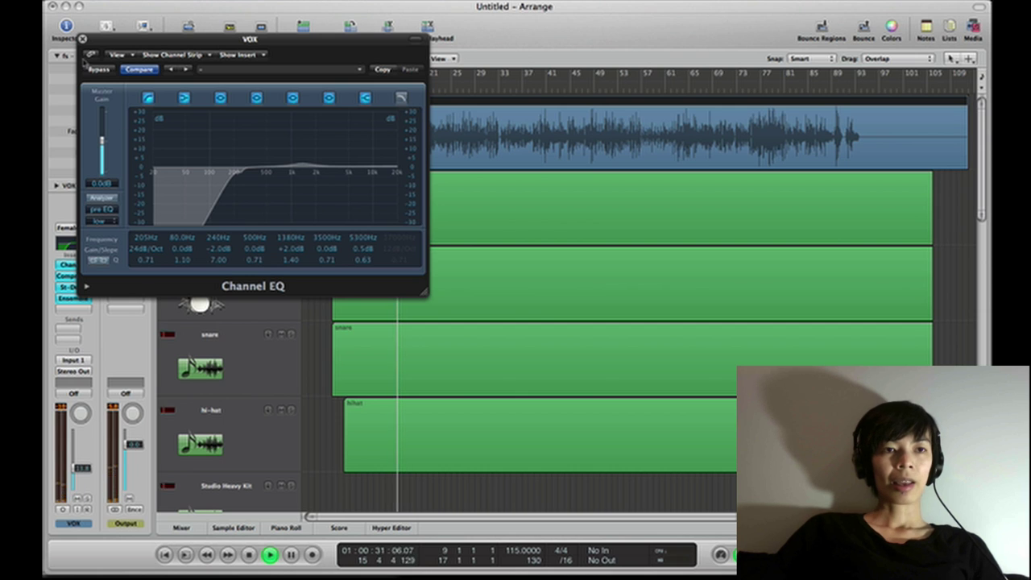
pyautogui.press('space')
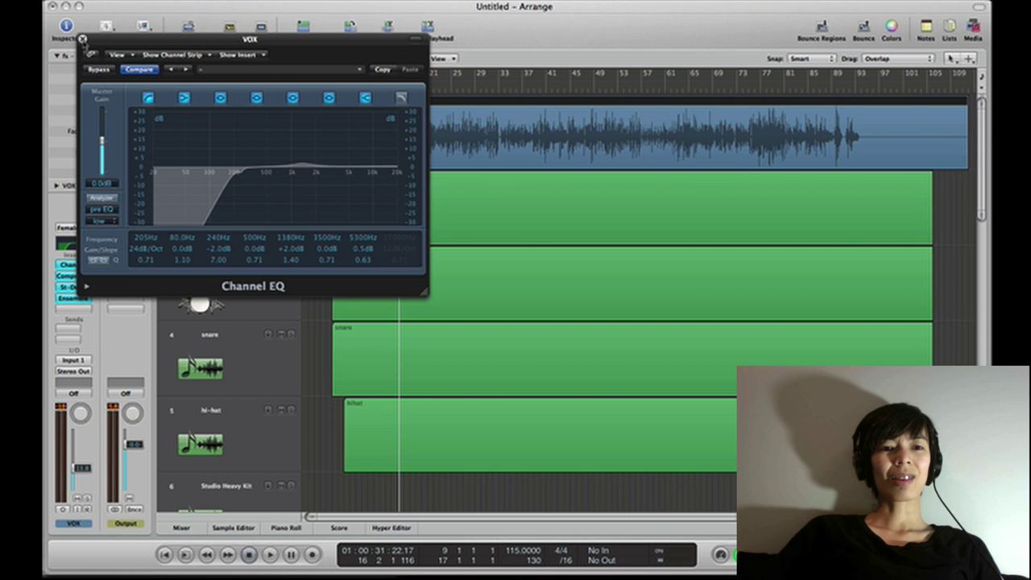
# - Cut the 240 Hz band to -6.5 dB with a Q of 4.30 in the VOX EQ during playback, and close the EQ
pyautogui.moveTo(139, 46); pyautogui.dragTo(587, 48)
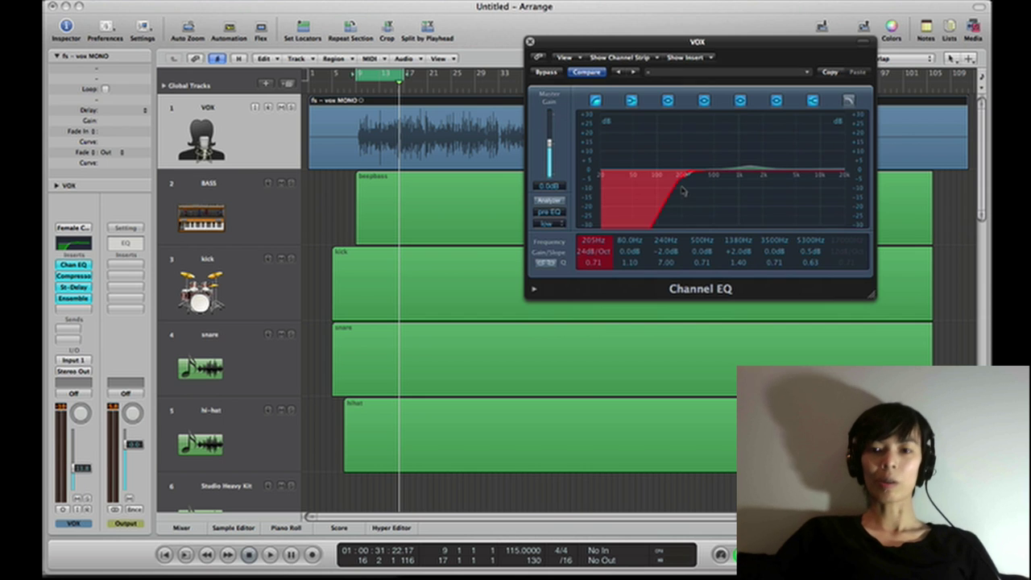
pyautogui.press('space')
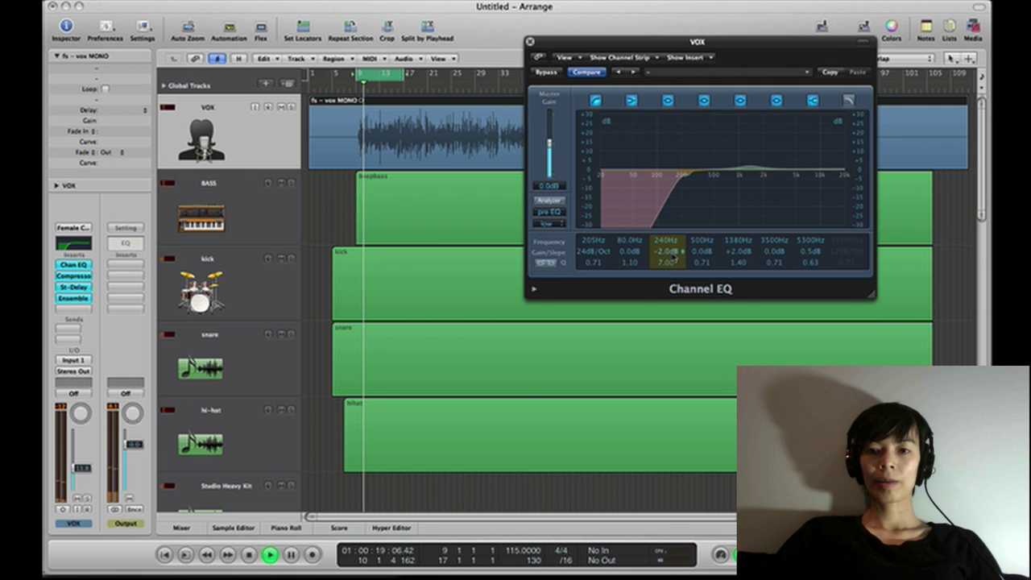
pyautogui.moveTo(674, 254); pyautogui.dragTo(673, 259)
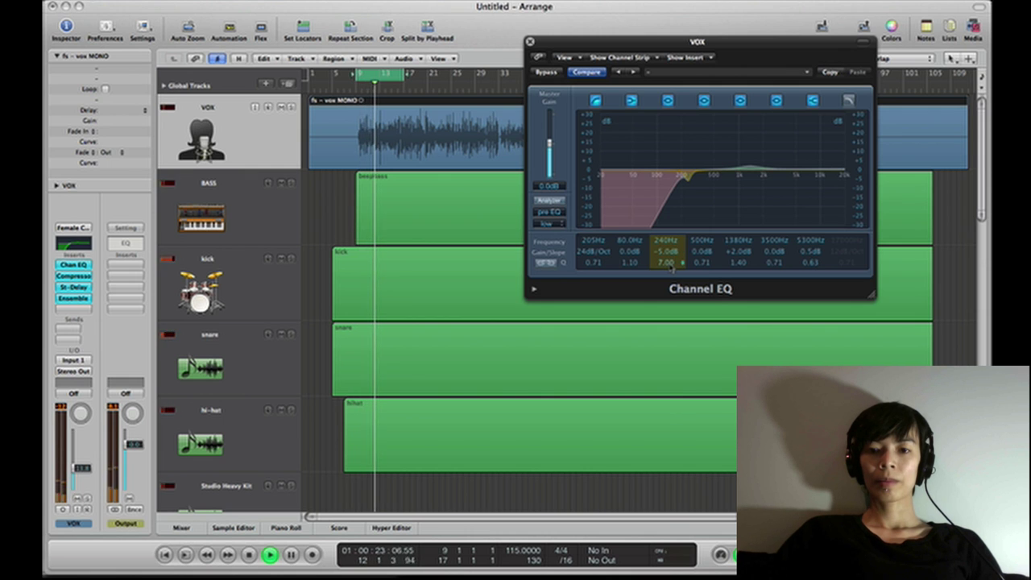
pyautogui.moveTo(670, 268); pyautogui.dragTo(674, 257)
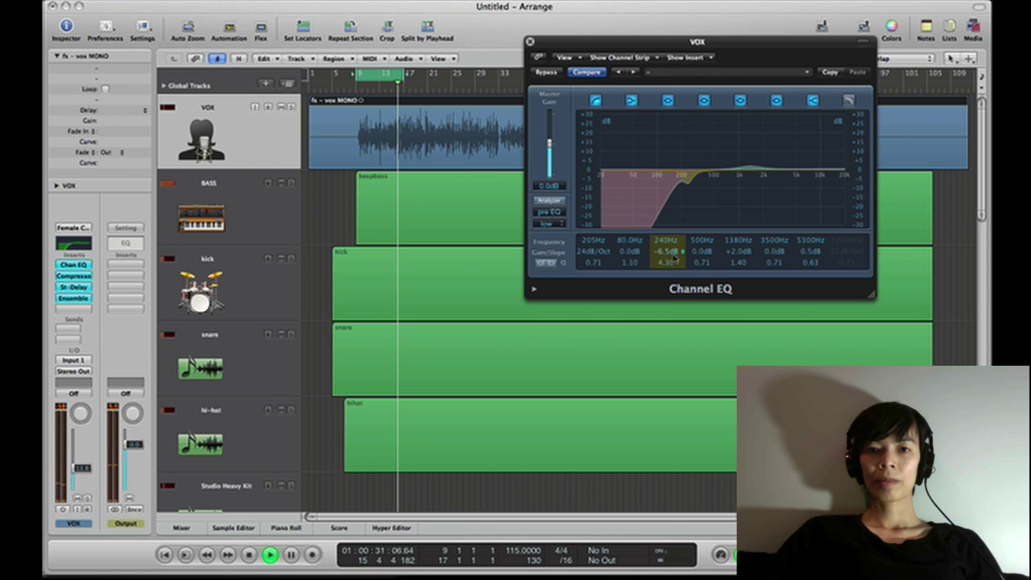
pyautogui.click(529, 41)
pyautogui.press('space')
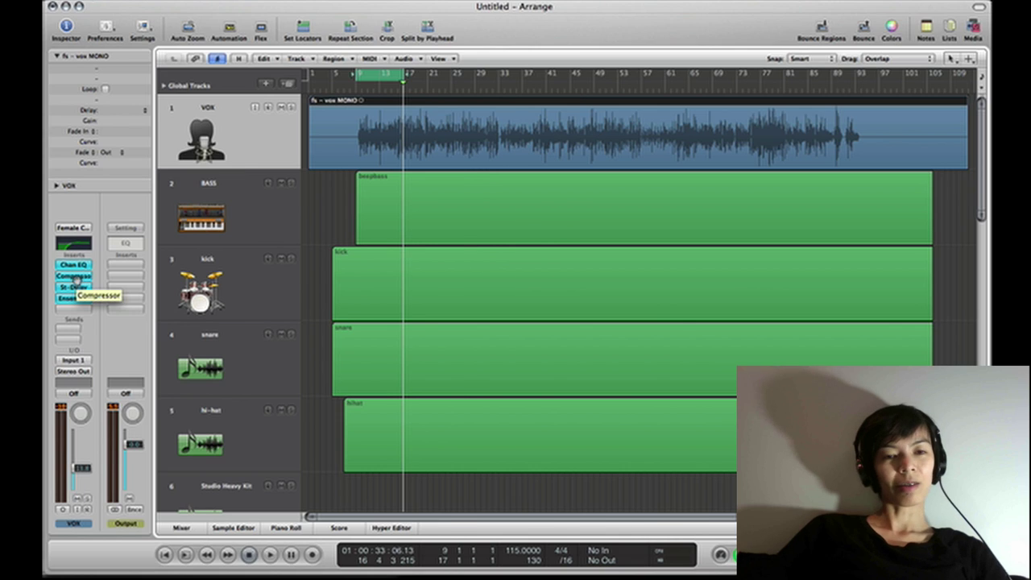
# - Solo the VOX track and play the loop briefly
pyautogui.press('super+Tab')
pyautogui.press('super+Tab')
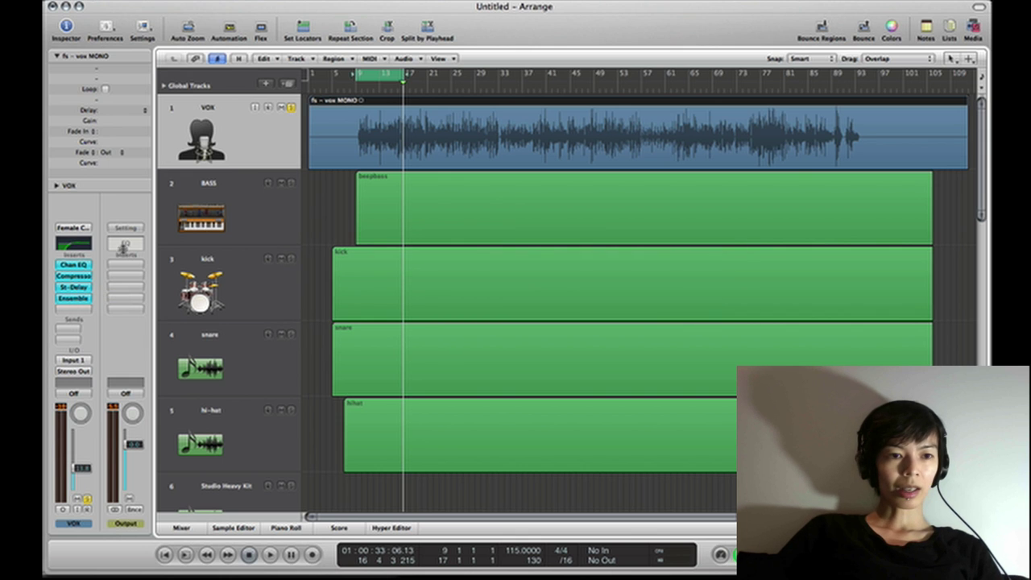
pyautogui.press('space')
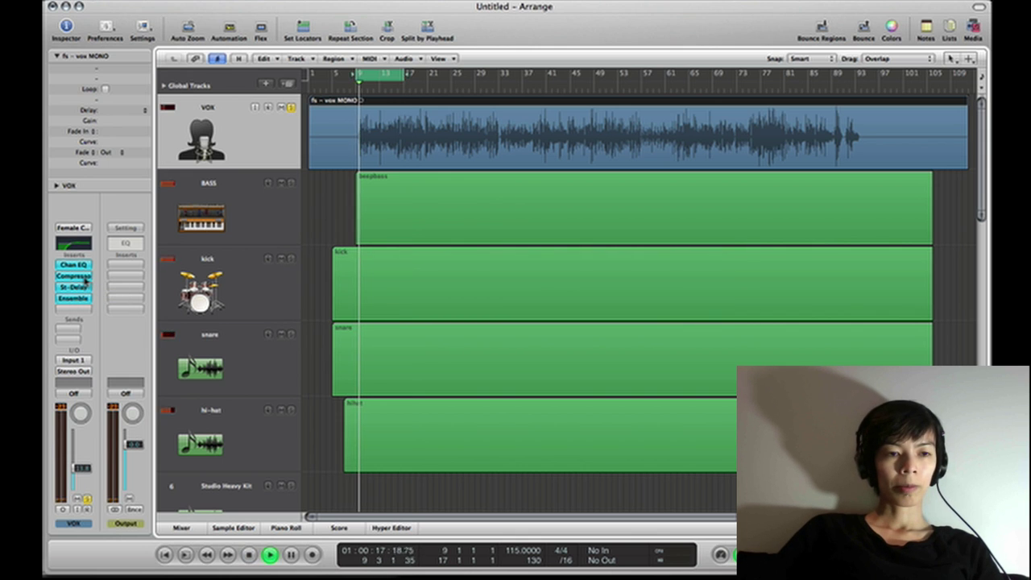
pyautogui.press('space')
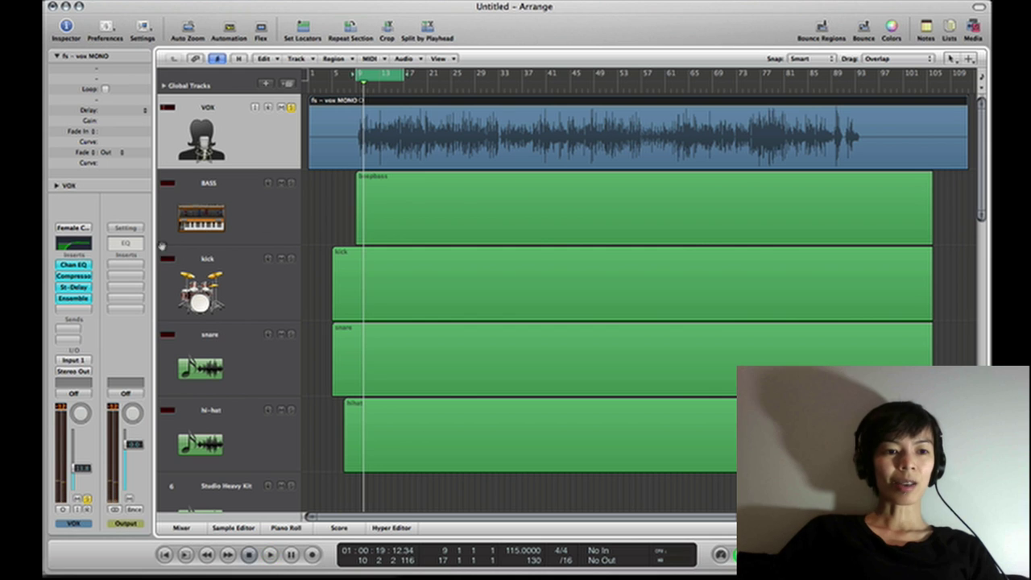
# - Open the VOX Compressor, set its release to 100 ms, and stop playback
pyautogui.click(81, 276)
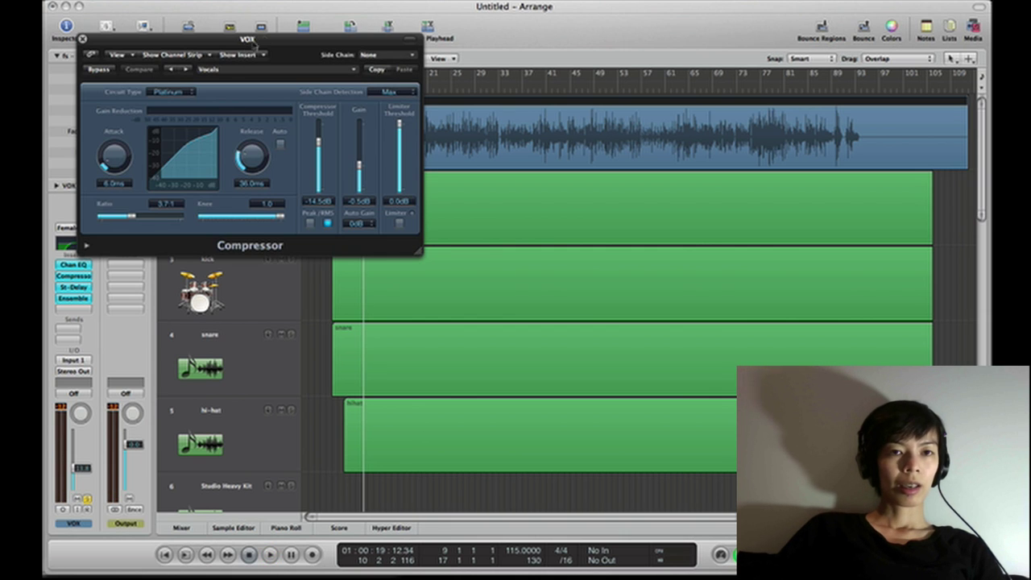
pyautogui.moveTo(270, 46); pyautogui.dragTo(686, 96)
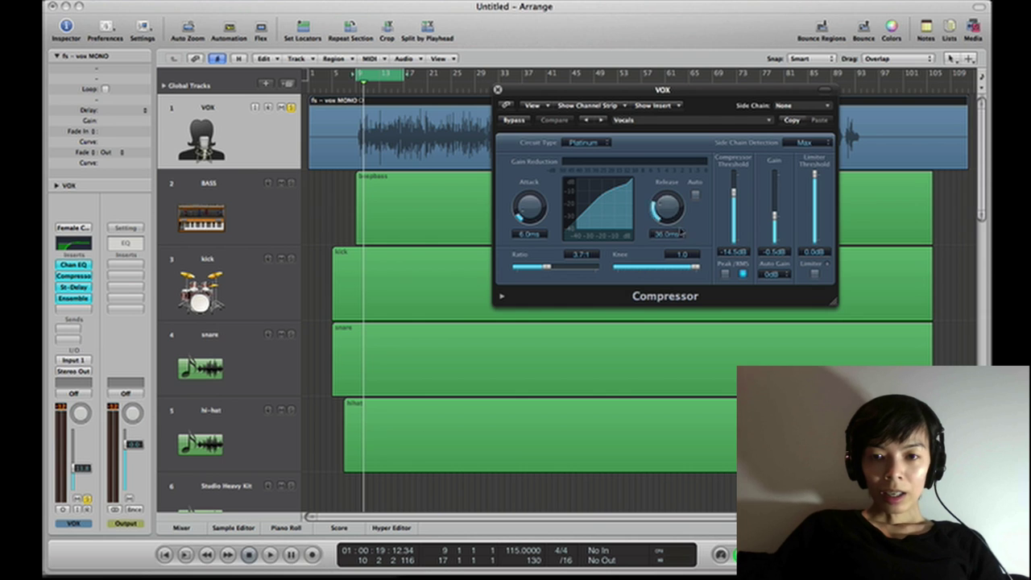
pyautogui.press('space')
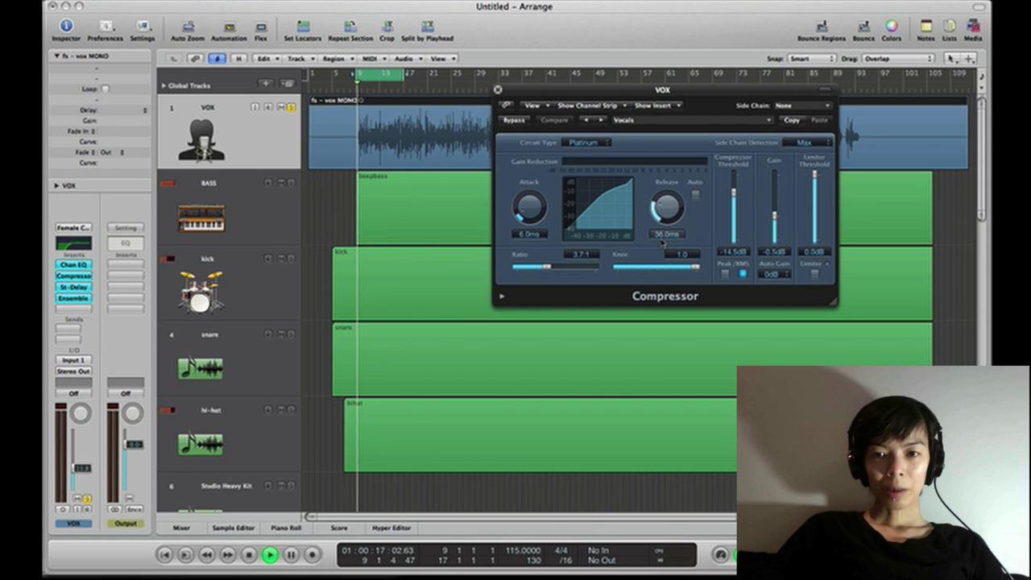
pyautogui.moveTo(662, 243); pyautogui.dragTo(664, 245)
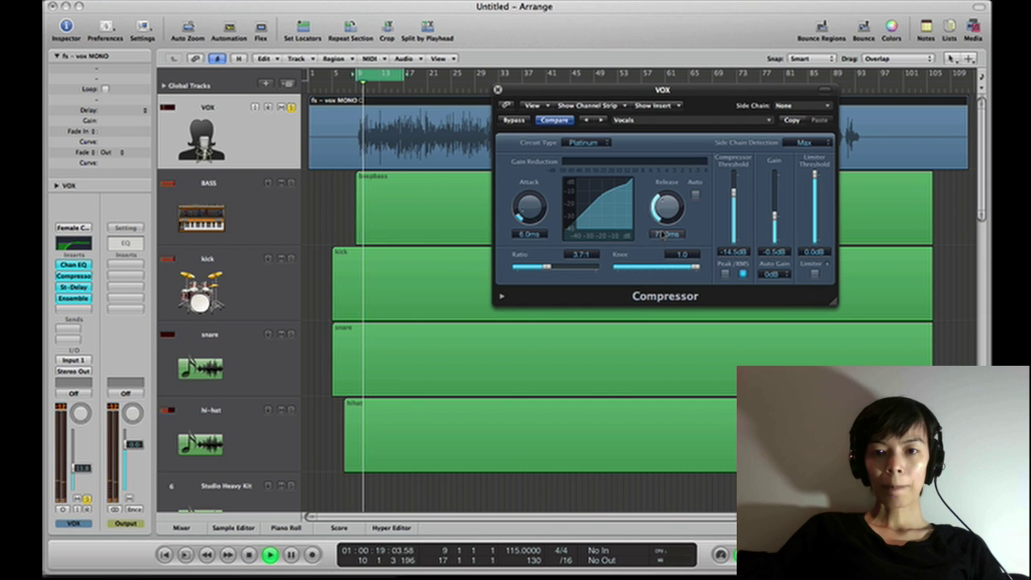
pyautogui.doubleClick(665, 234)
pyautogui.write('100')
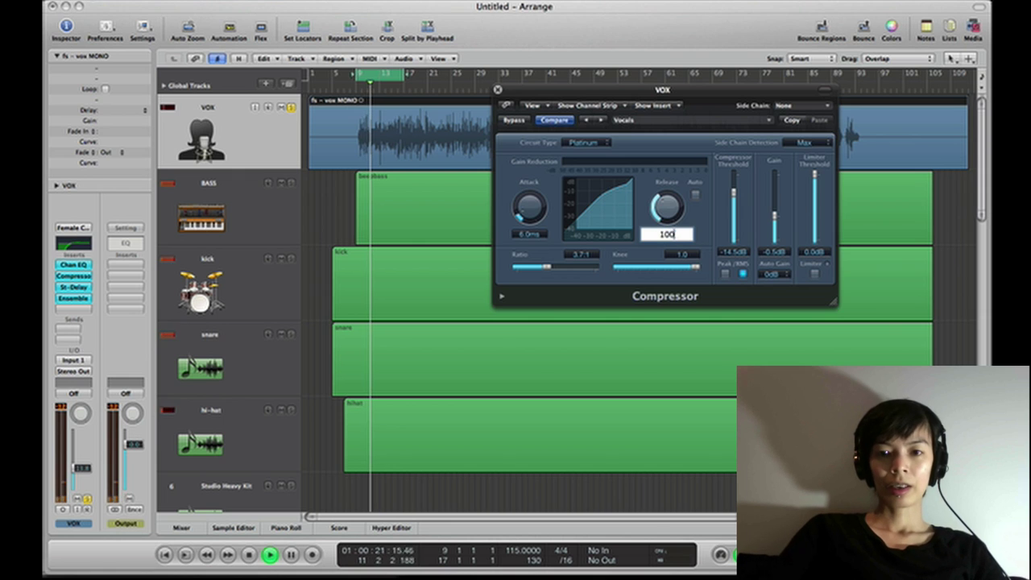
pyautogui.press('Return')
pyautogui.press('space')
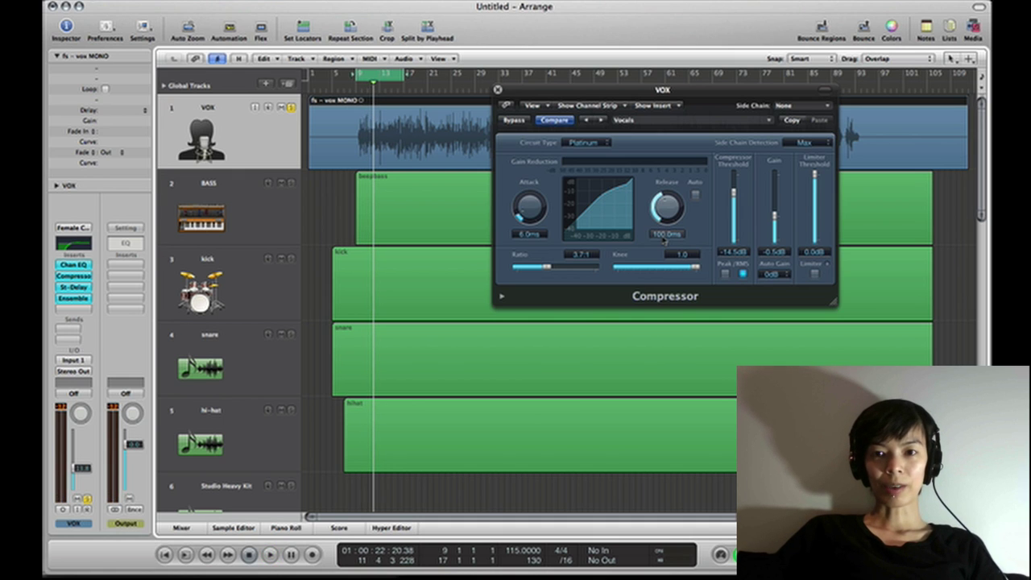
# - Set the VOX Compressor's attack to 0.0 ms and lower its threshold to -25.0 dB during playback
pyautogui.doubleClick(529, 235)
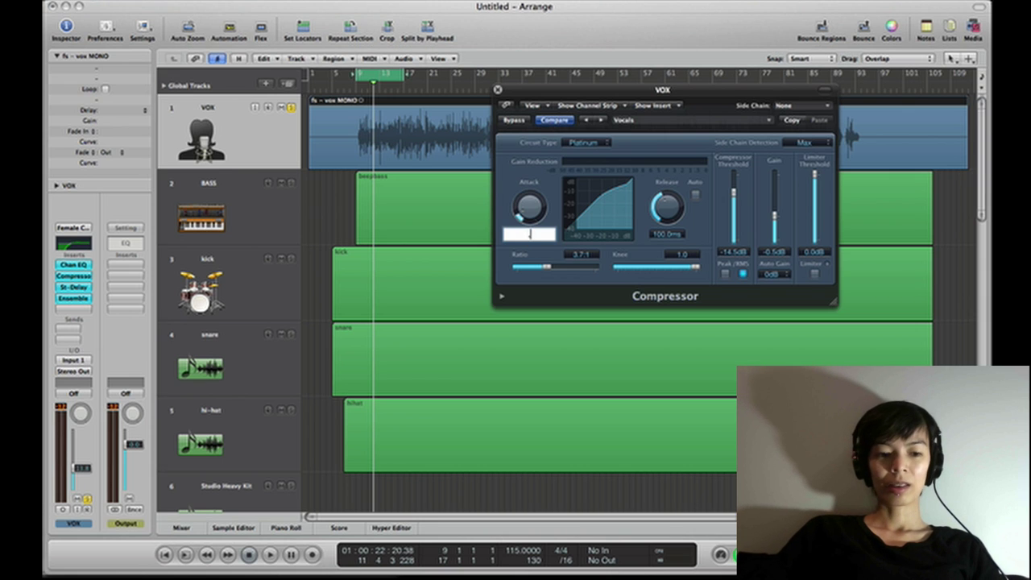
pyautogui.write('.11')
pyautogui.press('Return')
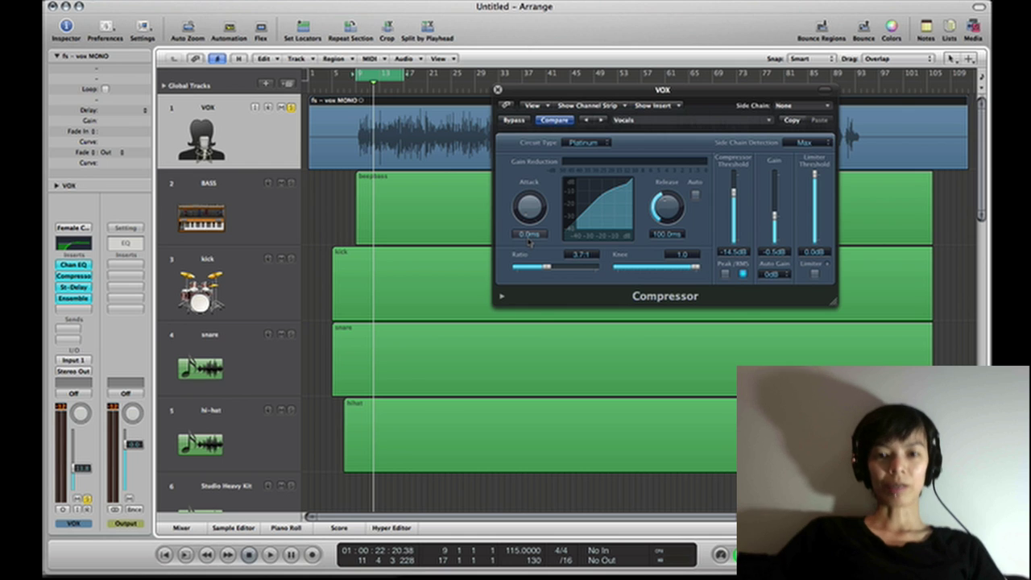
pyautogui.press('space')
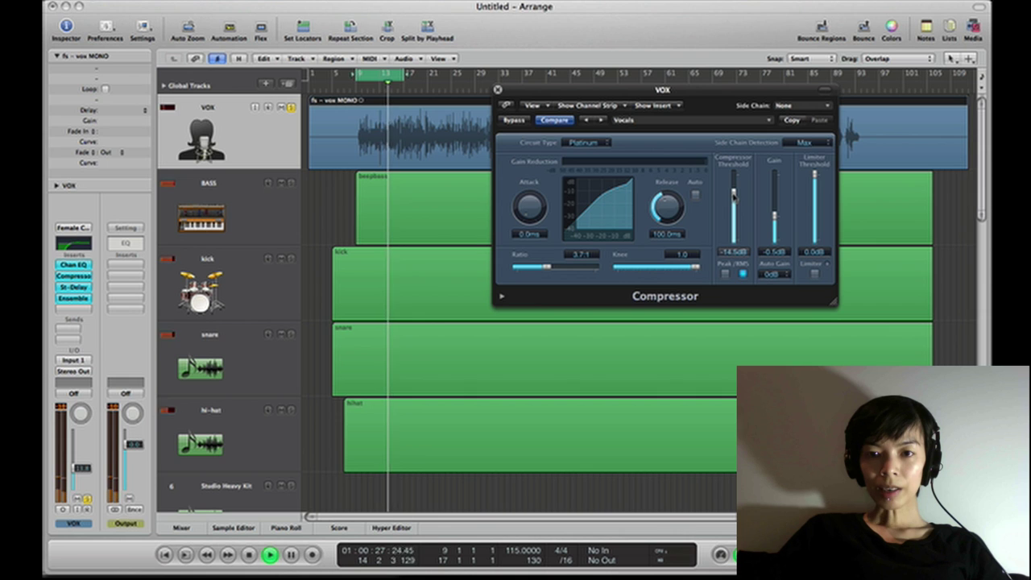
pyautogui.moveTo(733, 203); pyautogui.dragTo(733, 208)
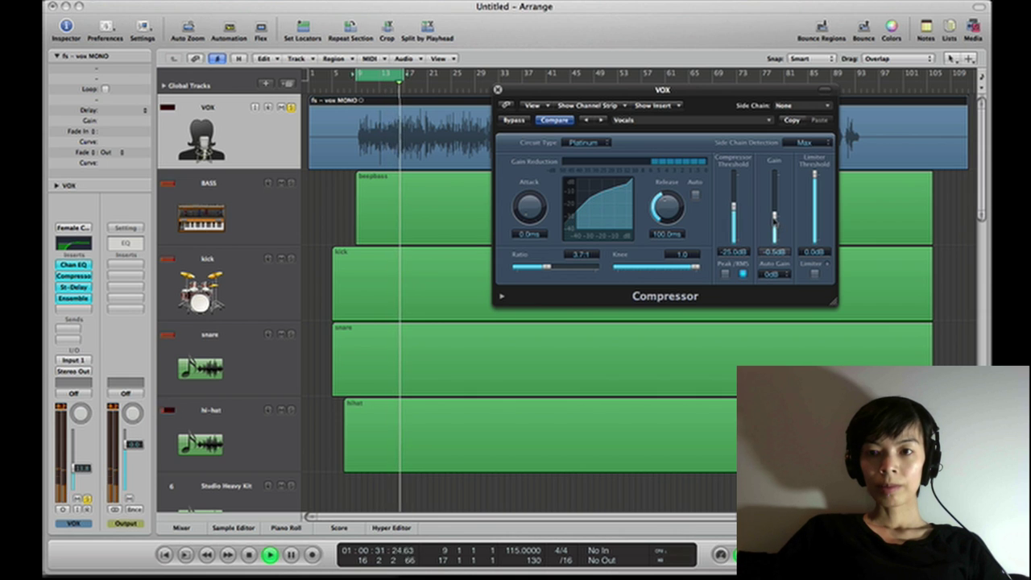
# - Audition the soloed vocal with the Compressor, St-Delay and Ensemble bypassed, and re-enable all three
pyautogui.click(516, 121)
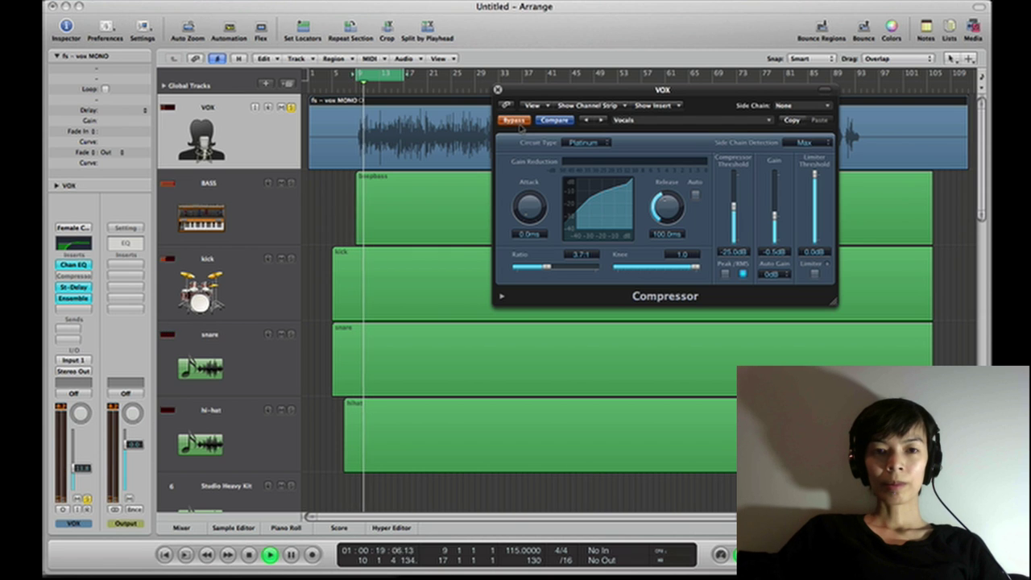
pyautogui.keyDown('alt'); pyautogui.click(85, 288); pyautogui.keyUp('alt')
pyautogui.keyDown('alt'); pyautogui.click(84, 303); pyautogui.keyUp('alt')
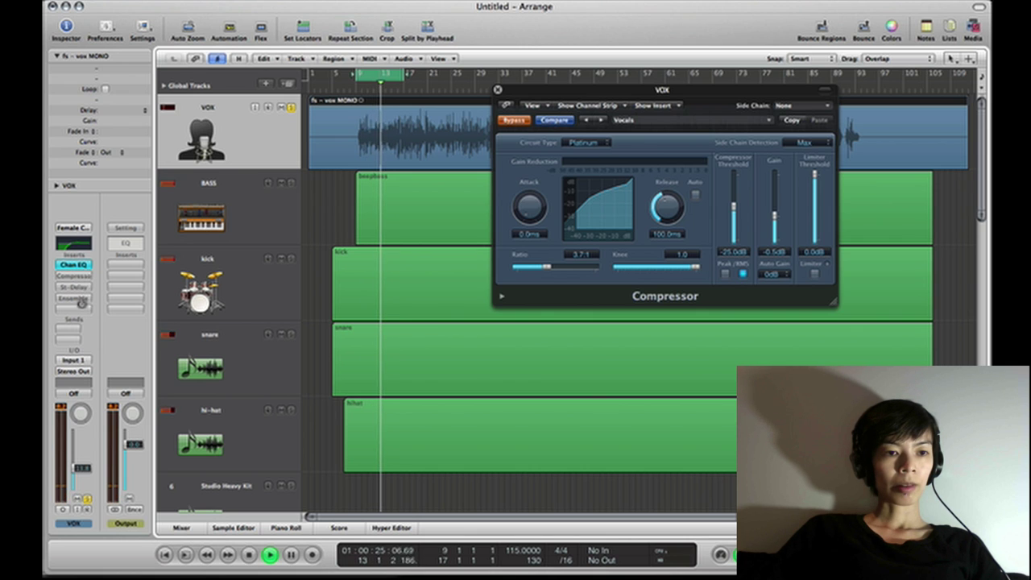
pyautogui.keyDown('alt'); pyautogui.click(80, 299); pyautogui.keyUp('alt')
pyautogui.press('space')
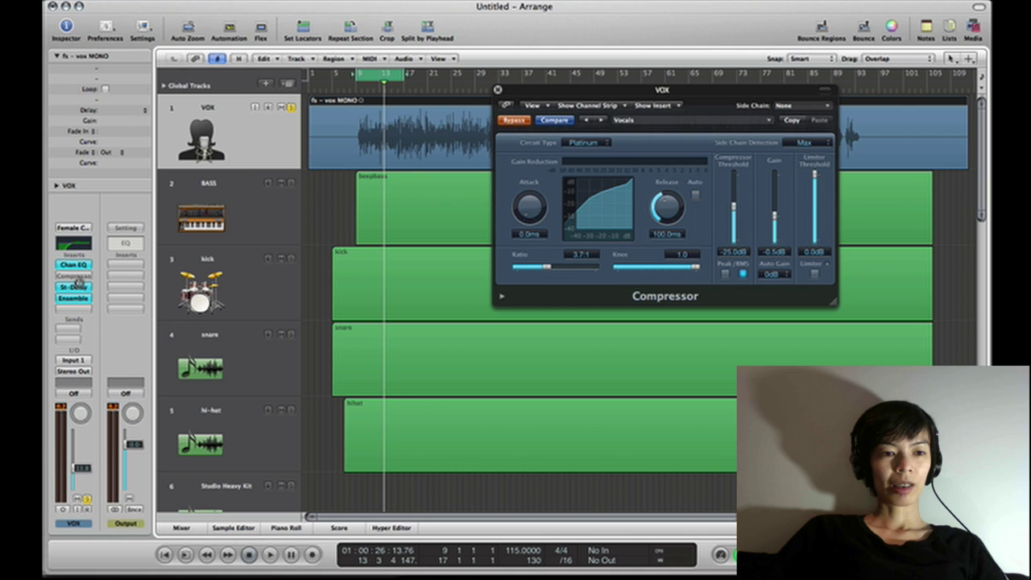
pyautogui.keyDown('alt'); pyautogui.click(79, 283); pyautogui.keyUp('alt')
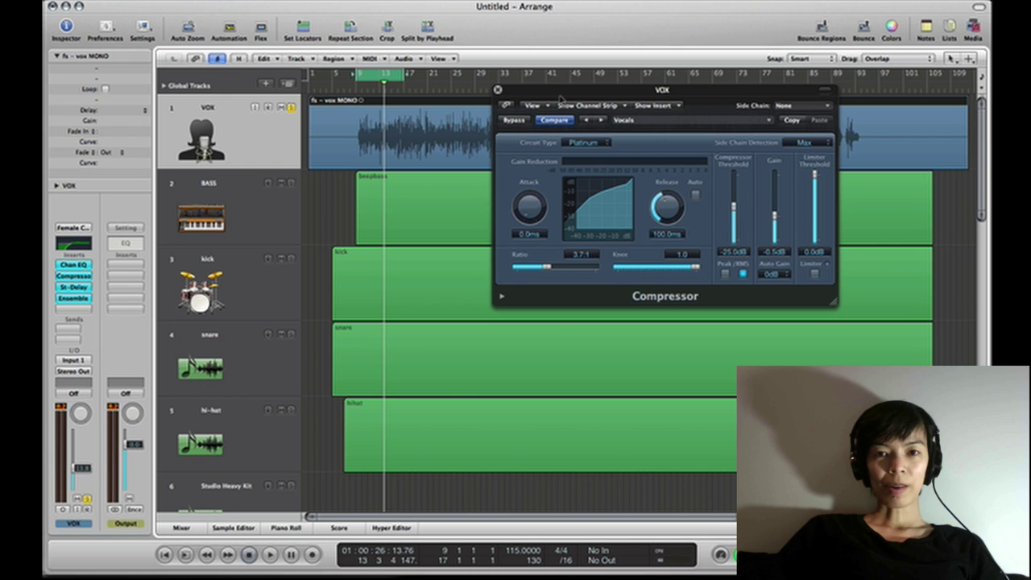
# - Audition the soloed vocal with St-Delay and Ensemble bypassed, and re-enable St-Delay
pyautogui.moveTo(560, 97); pyautogui.dragTo(510, 66)
pyautogui.press('space')
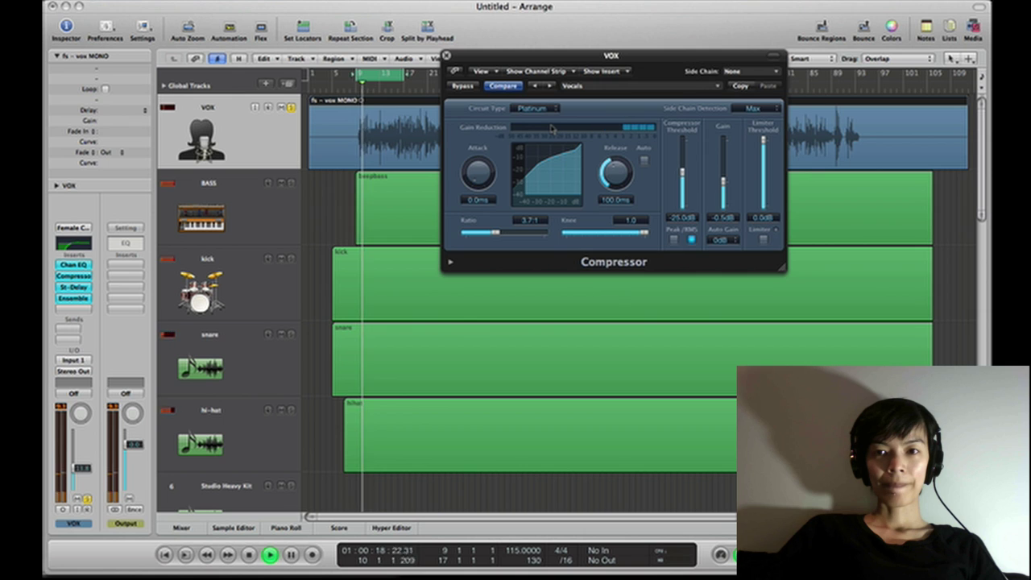
pyautogui.press('space')
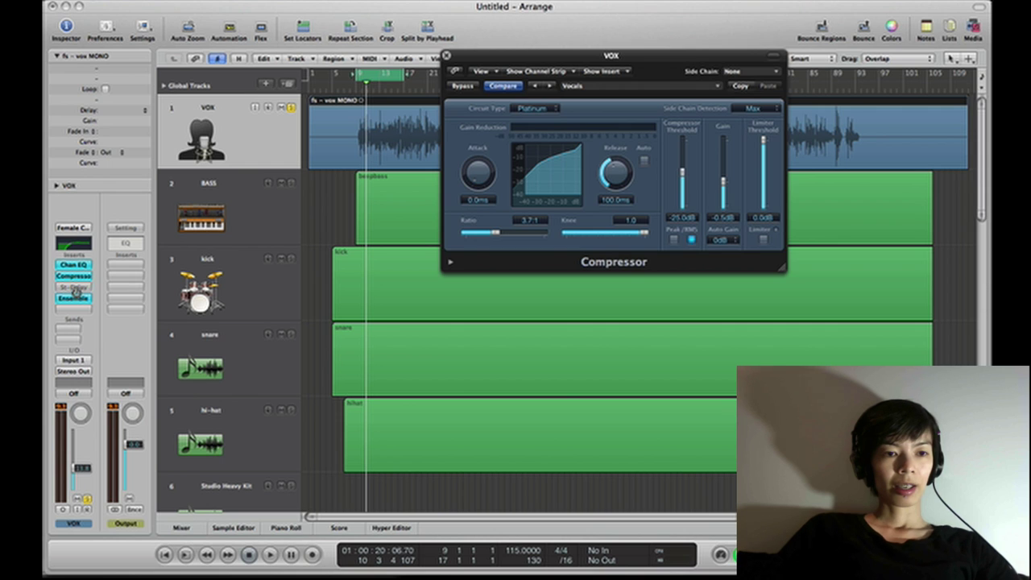
pyautogui.press('space')
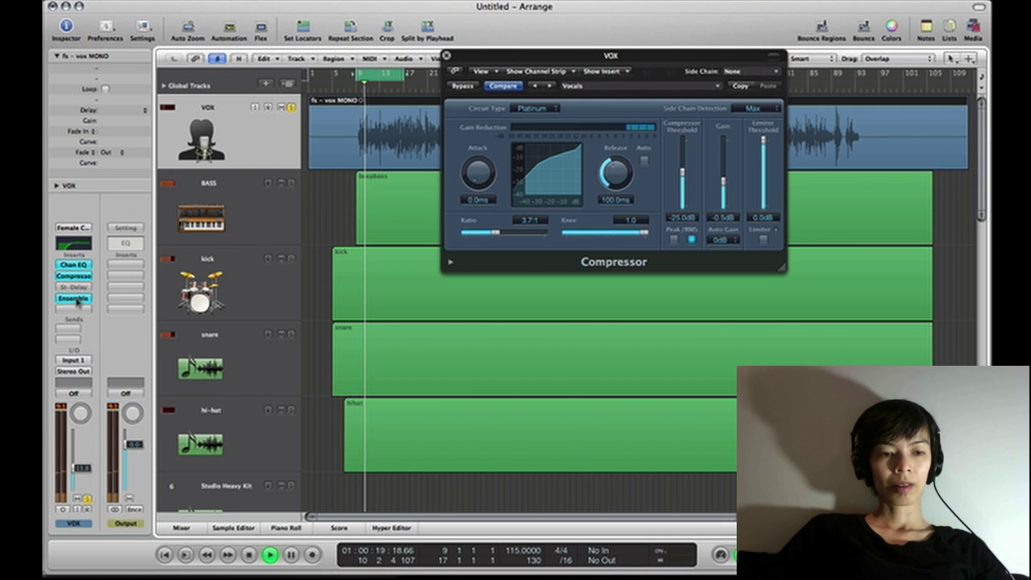
pyautogui.keyDown('alt'); pyautogui.click(76, 300); pyautogui.keyUp('alt')
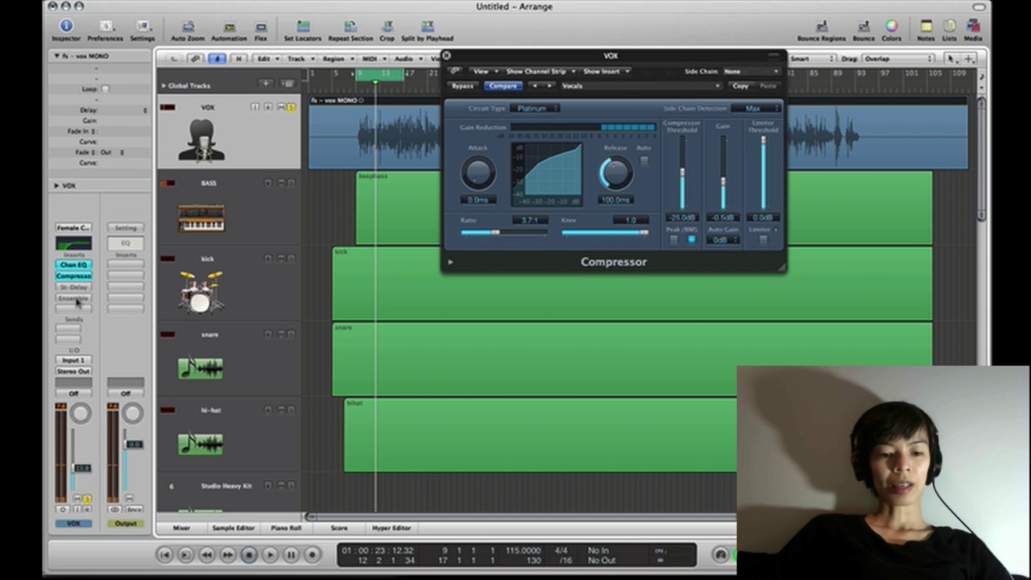
pyautogui.keyDown('alt'); pyautogui.click(77, 288); pyautogui.keyUp('alt')
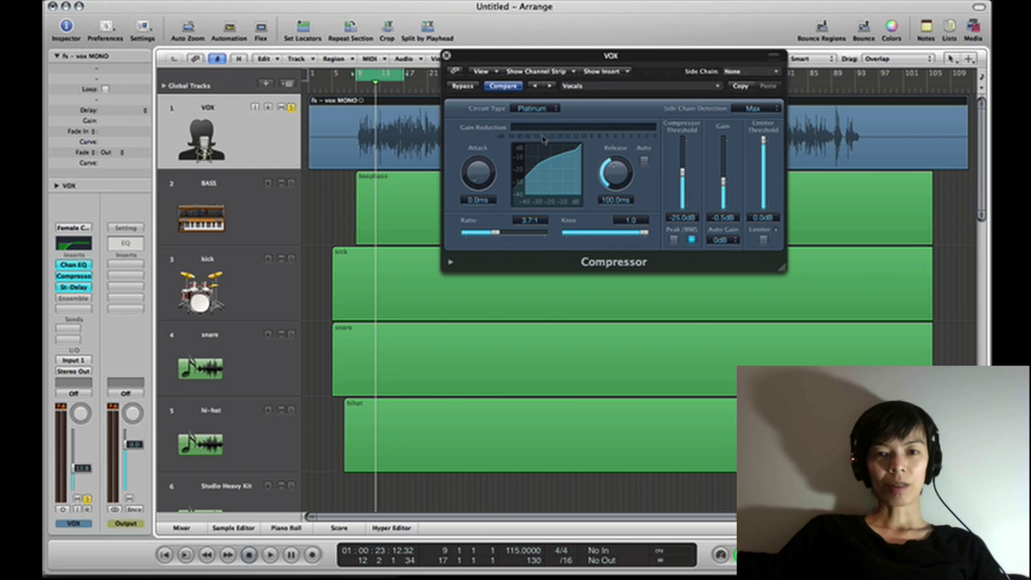
# - Lower the VOX Compressor's gain to -4.0 dB during playback, close the plug-in and stop playback
pyautogui.press('space')
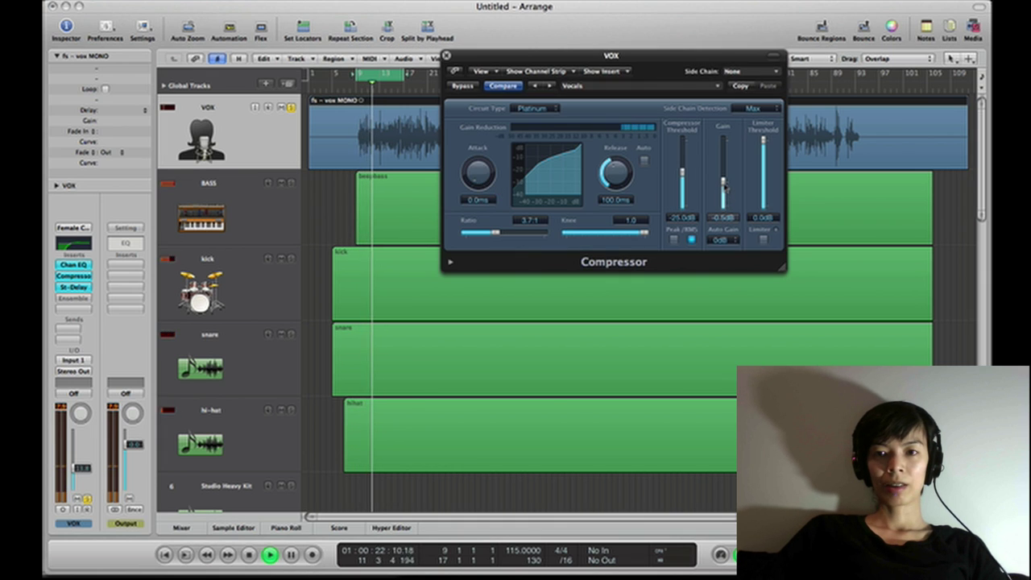
pyautogui.moveTo(723, 185); pyautogui.dragTo(723, 189)
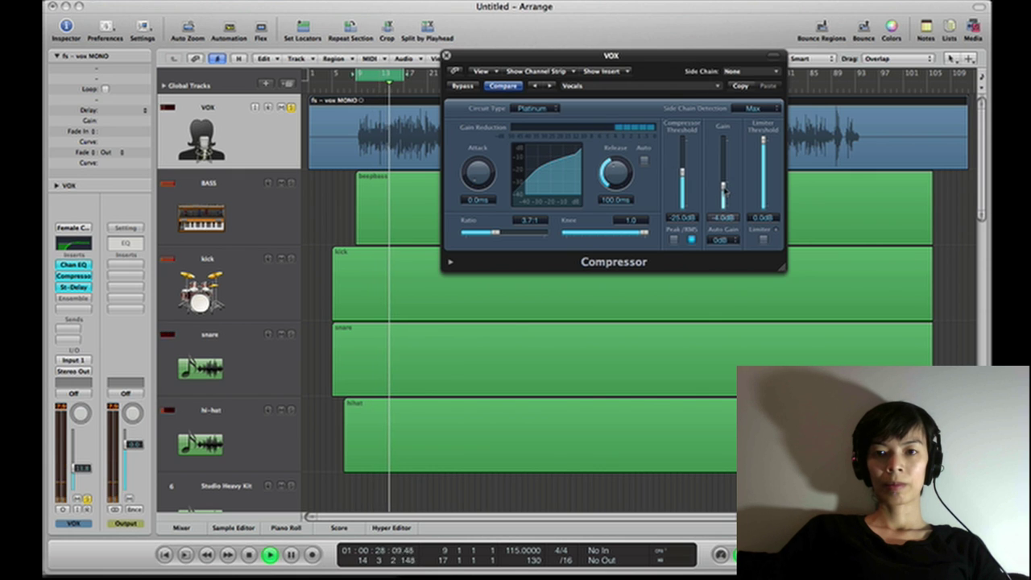
pyautogui.click(446, 56)
pyautogui.press('space')
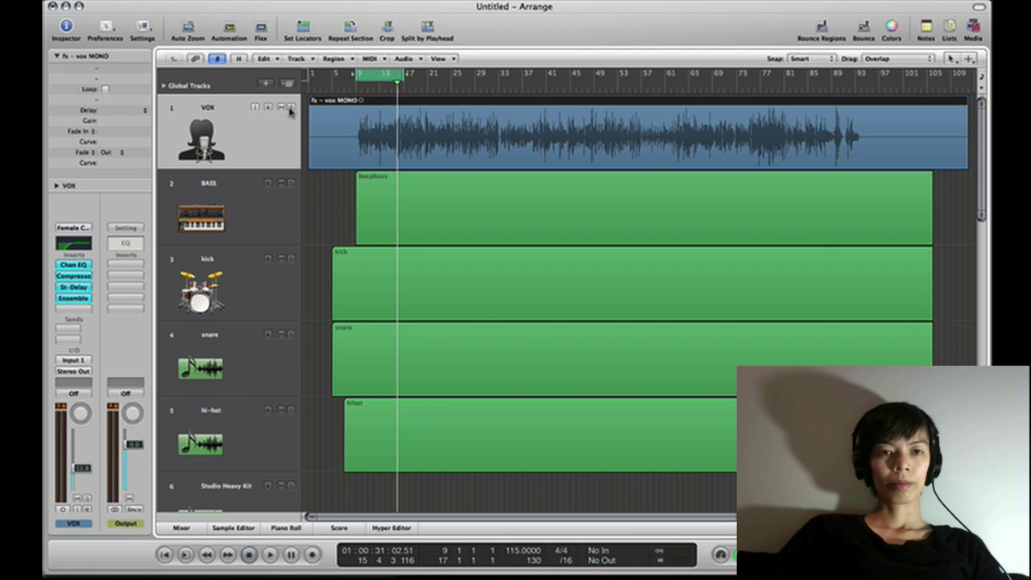
# - Play the full mix briefly, and review the BASS, kick, snare and hi-hat tracks before reselecting VOX
pyautogui.press('space')
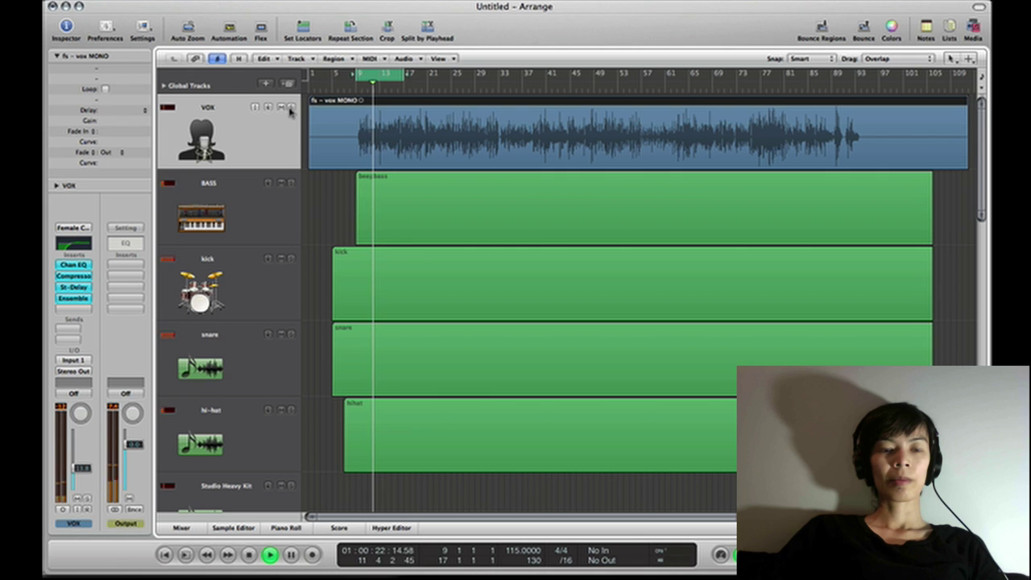
pyautogui.press('space')
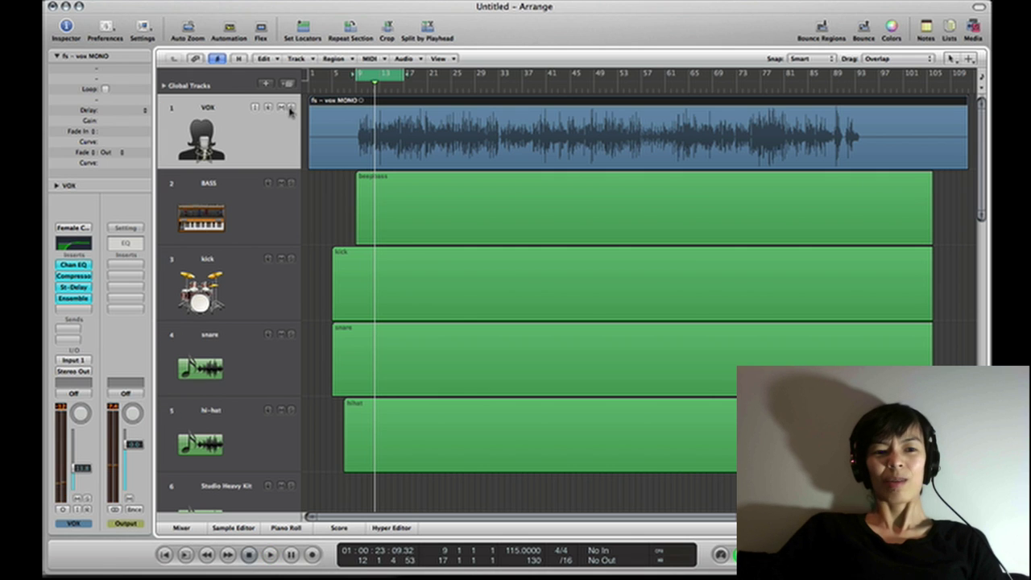
pyautogui.click(254, 215)
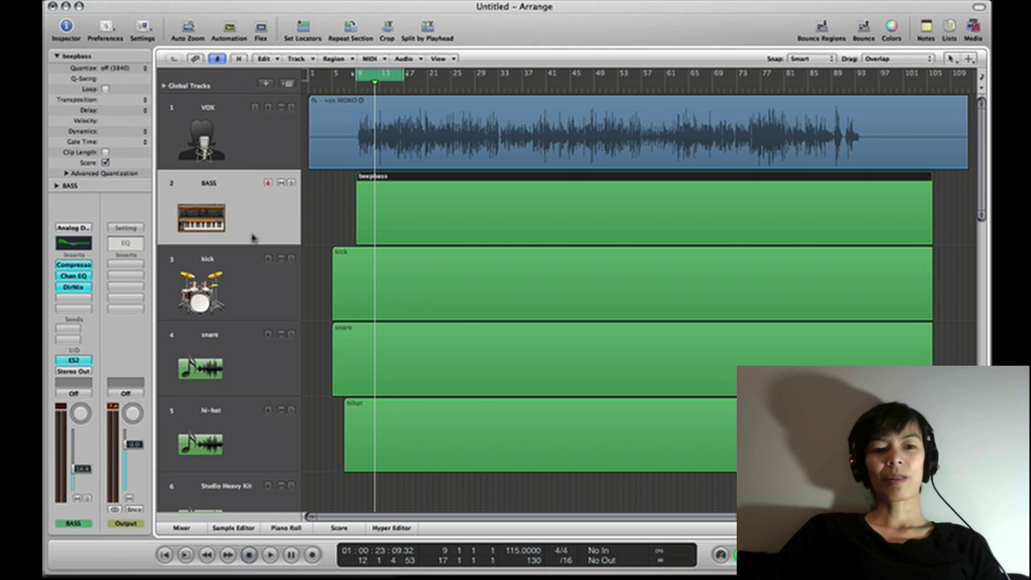
pyautogui.click(246, 301)
pyautogui.click(249, 364)
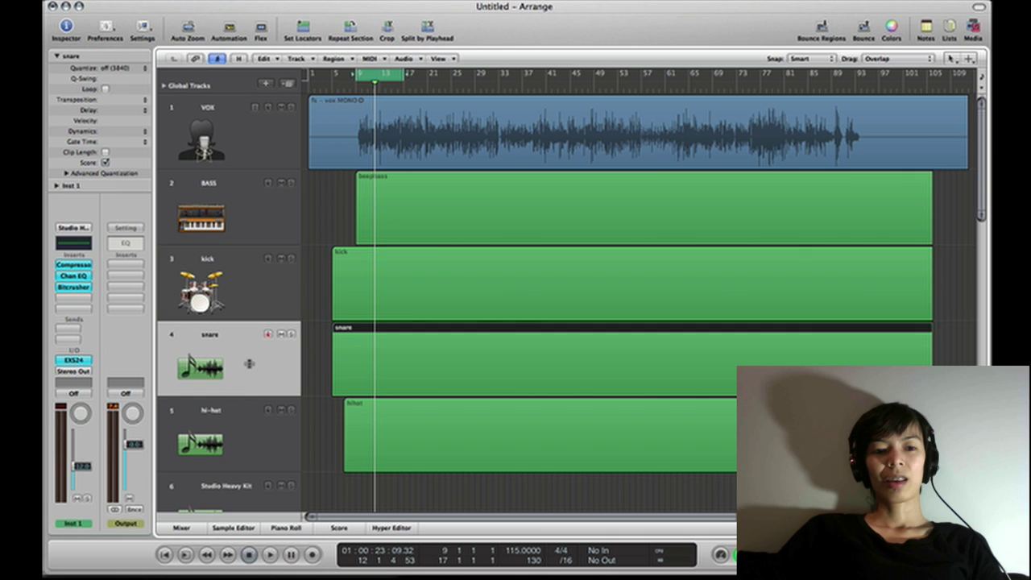
pyautogui.click(265, 448)
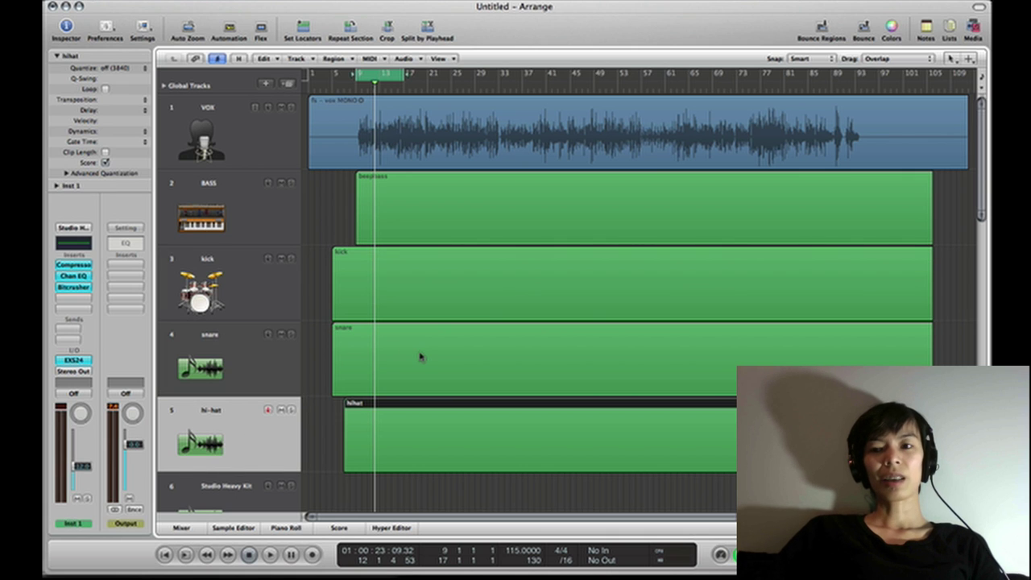
pyautogui.click(272, 235)
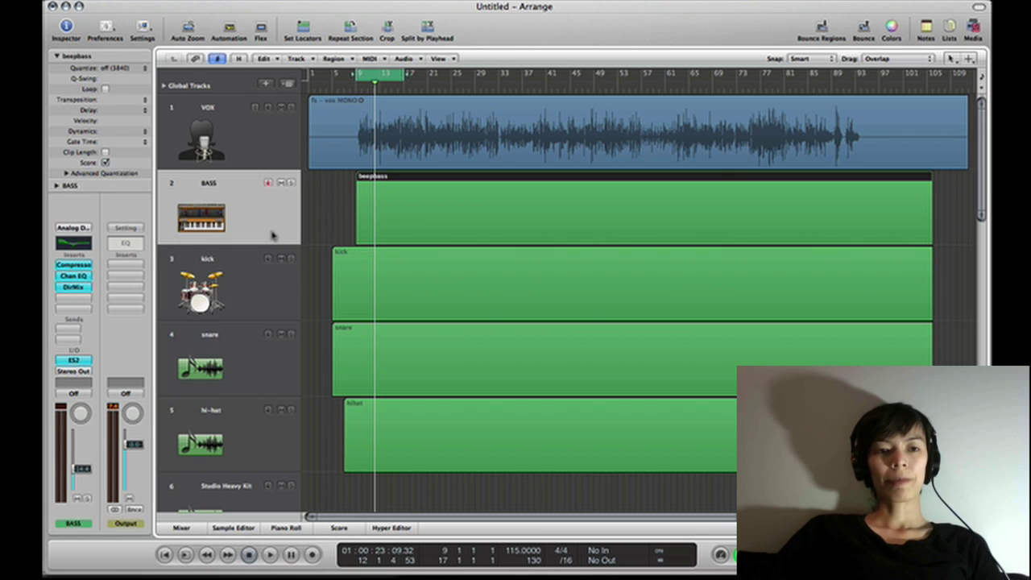
pyautogui.click(253, 137)
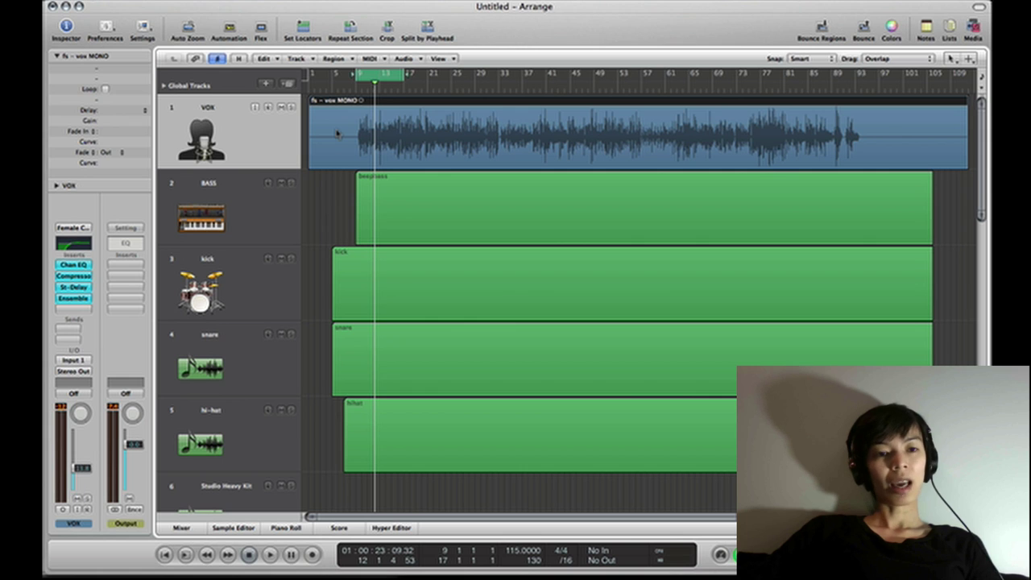
# - Replay the loop to check the vocal against the other instruments, and go through the tracks from BASS to hi-hat and back to VOX
pyautogui.press('space')
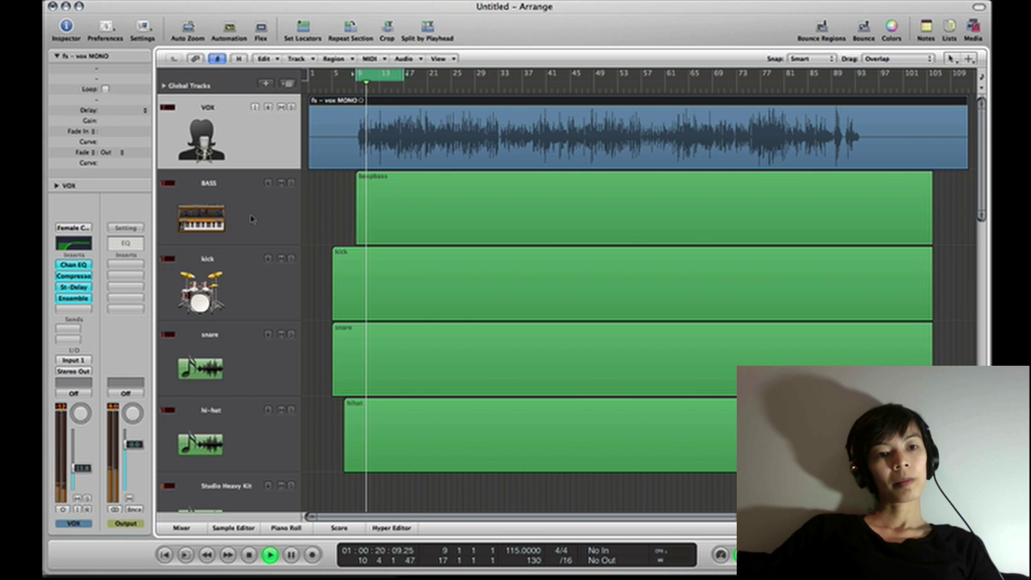
pyautogui.press('space')
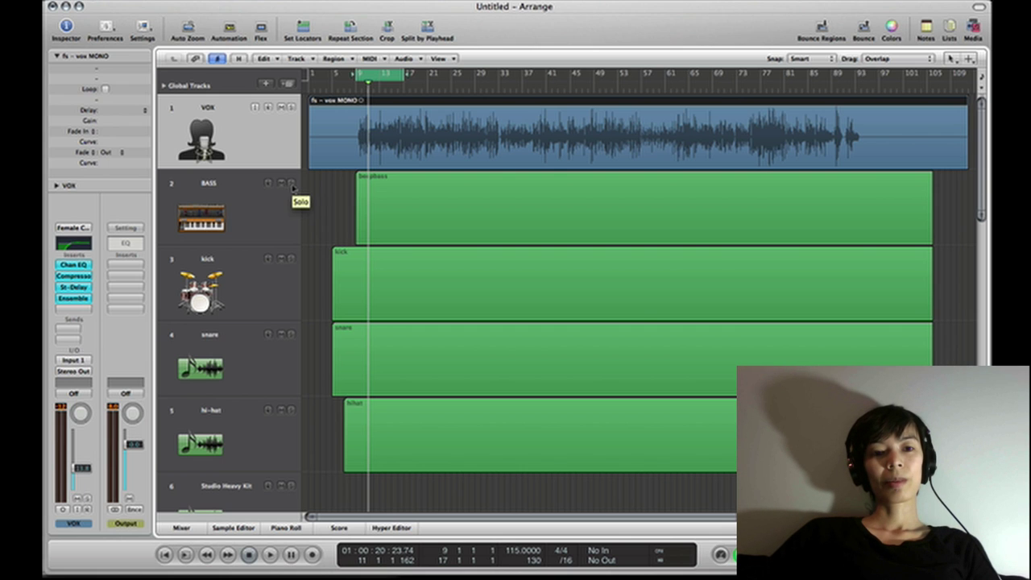
pyautogui.click(281, 224)
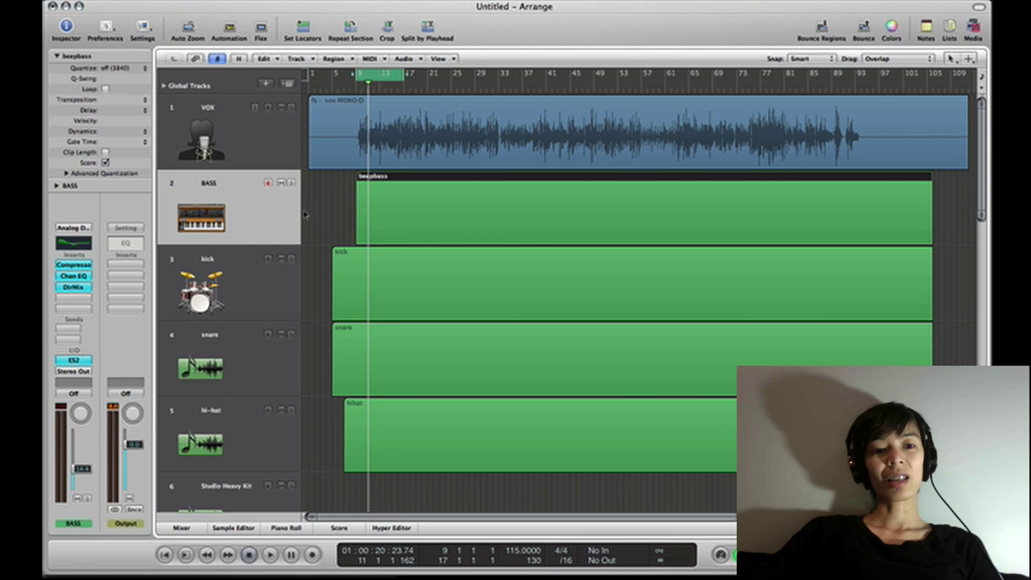
pyautogui.click(280, 151)
pyautogui.click(274, 224)
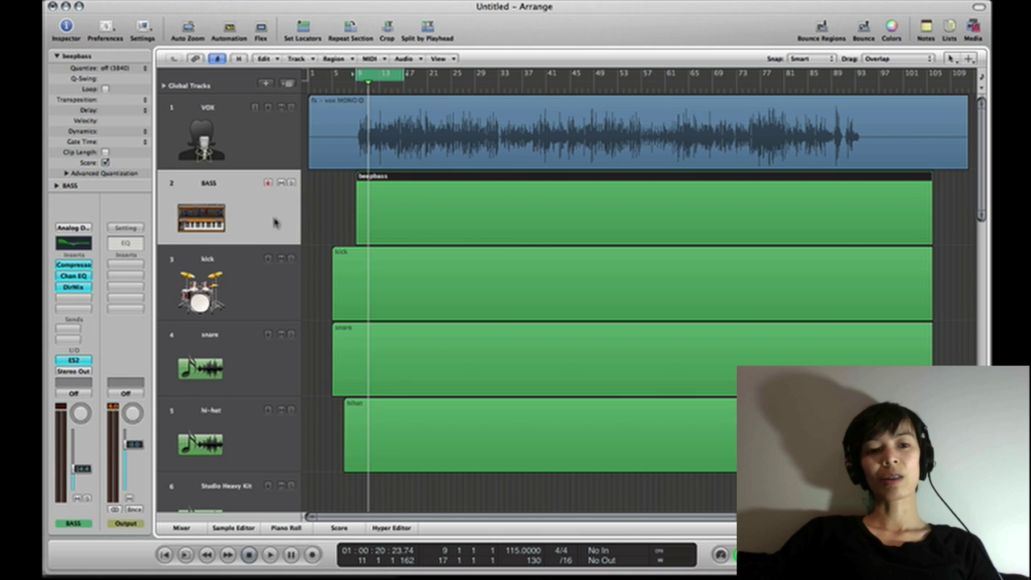
pyautogui.click(277, 298)
pyautogui.click(276, 364)
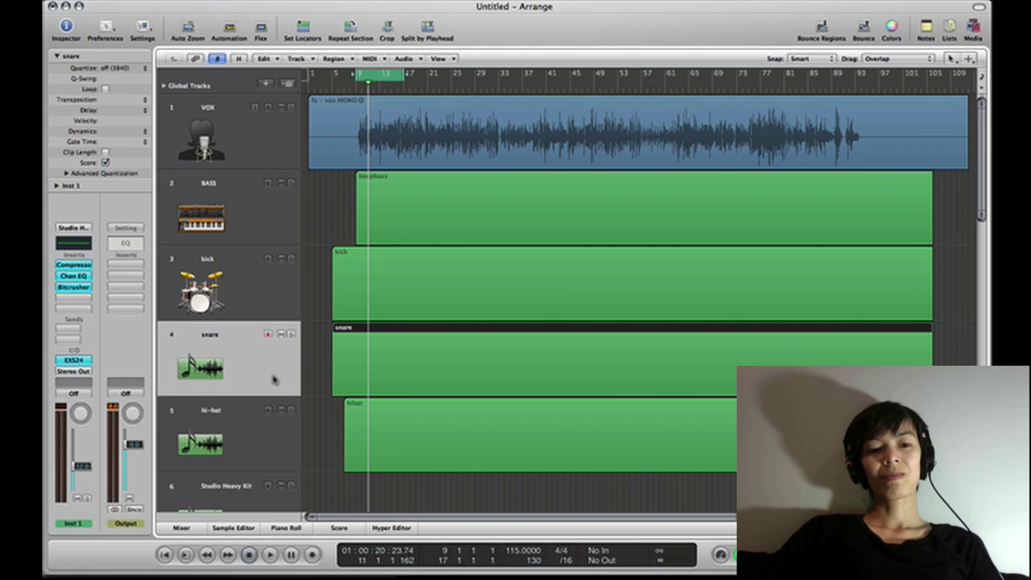
pyautogui.click(274, 431)
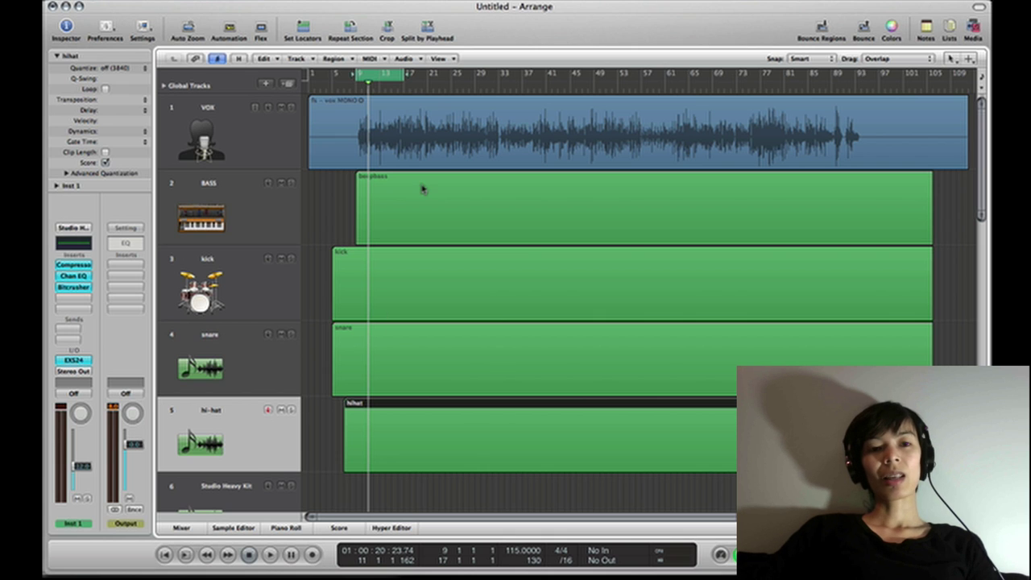
pyautogui.click(259, 148)
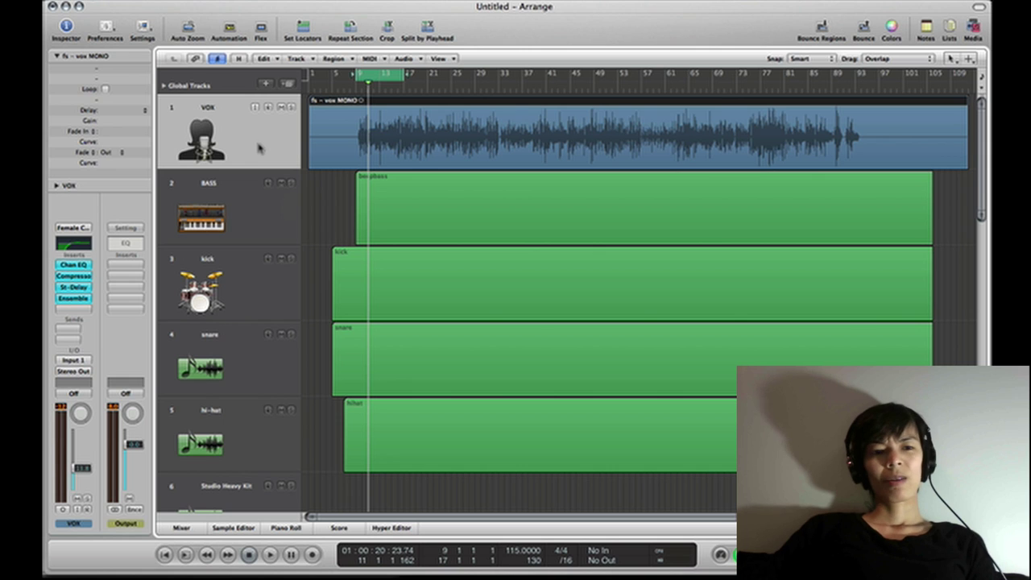